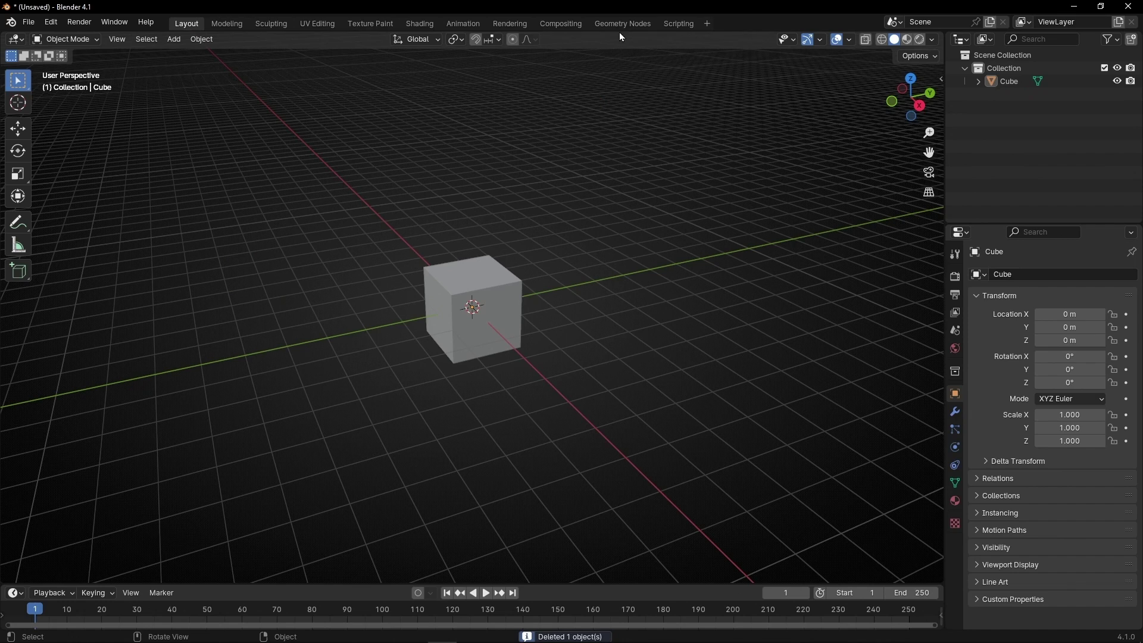
Step: Set up the Geometry Nodes workspace without the spreadsheet area and create a new geometry node tree for the cube
click(619, 25)
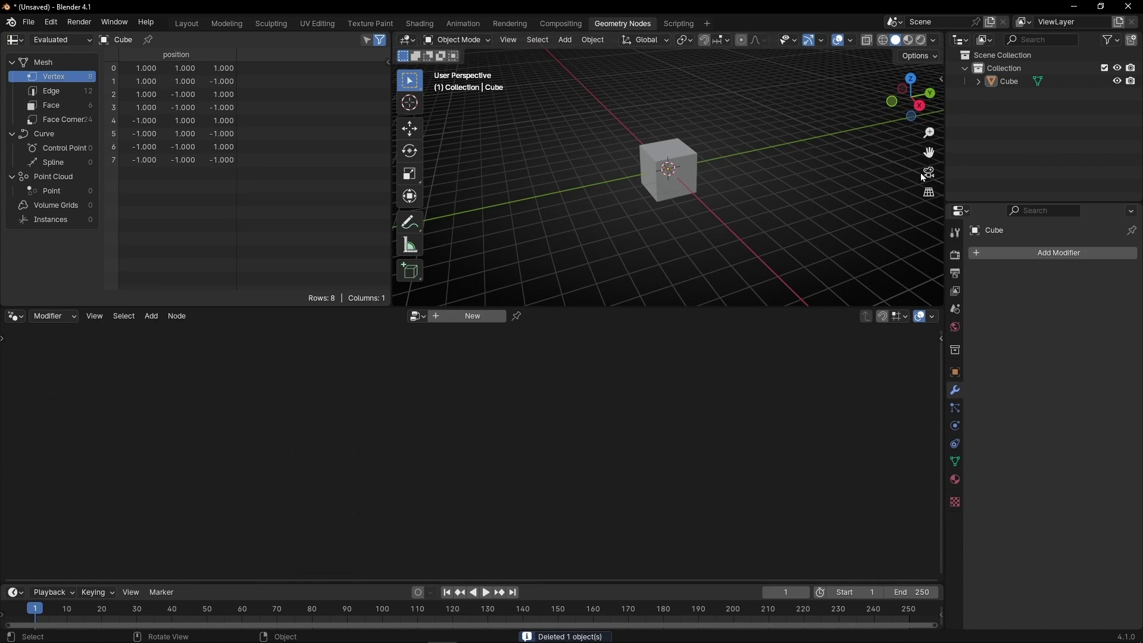
drag(944, 173, 1124, 173)
right_click(316, 40)
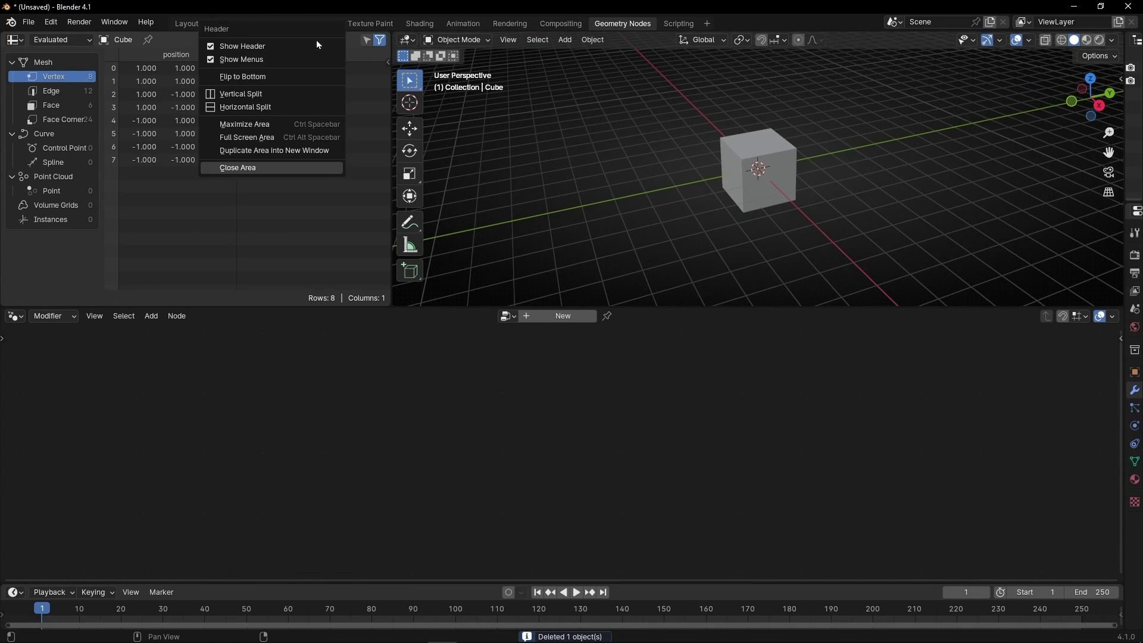
click(268, 169)
click(553, 319)
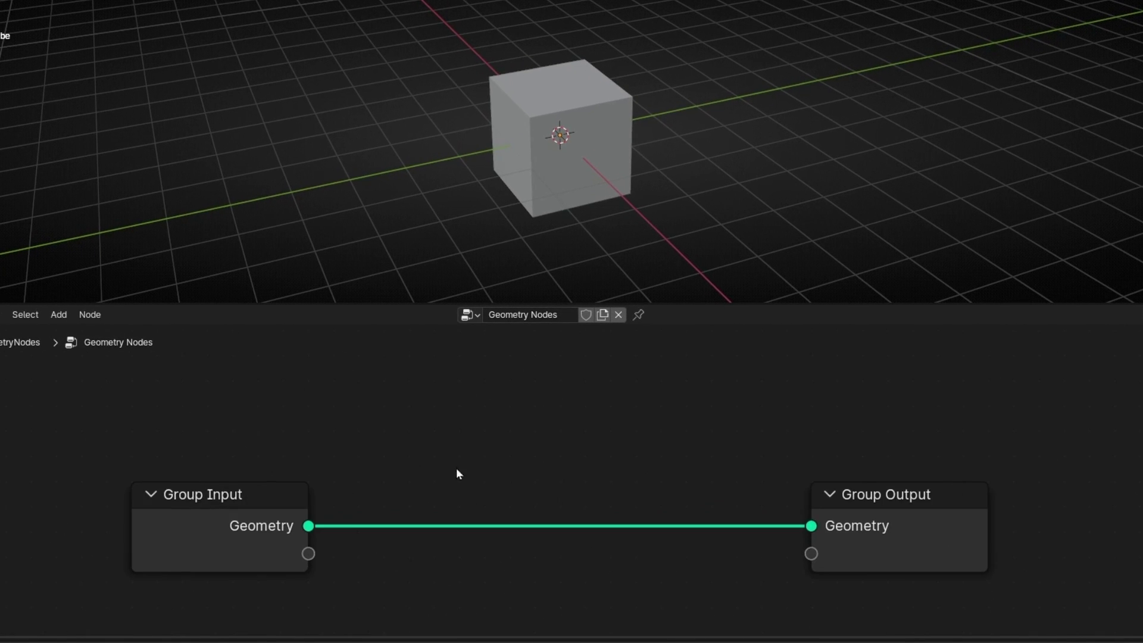
middle_drag(458, 474, 473, 432)
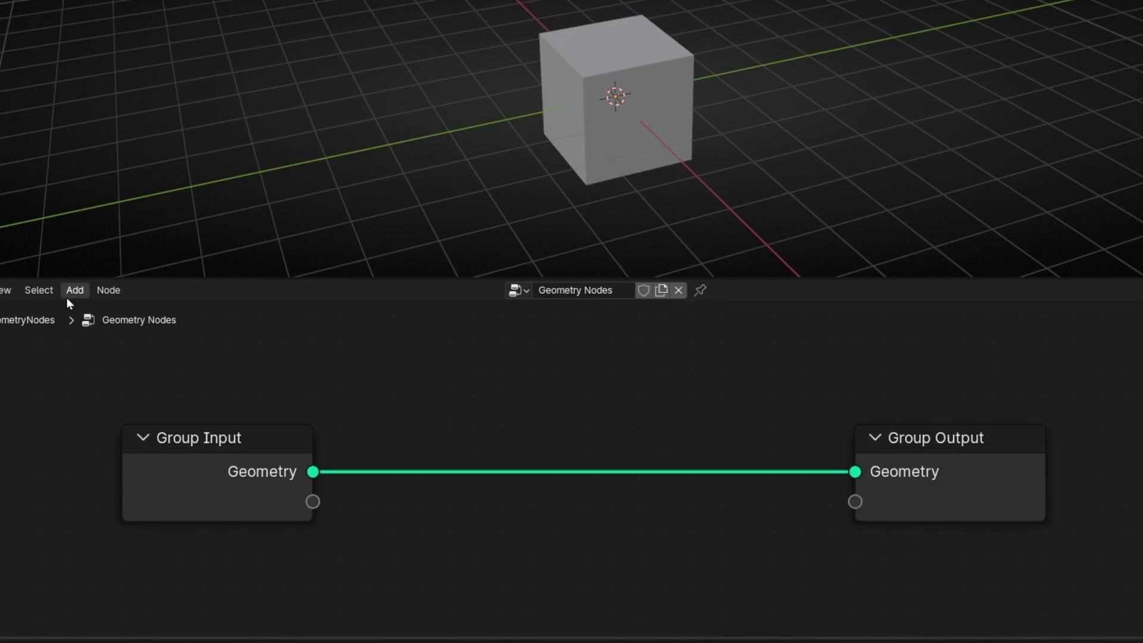
Step: Insert a Rotate Instances node on the link between Group Input and Group Output
click(58, 314)
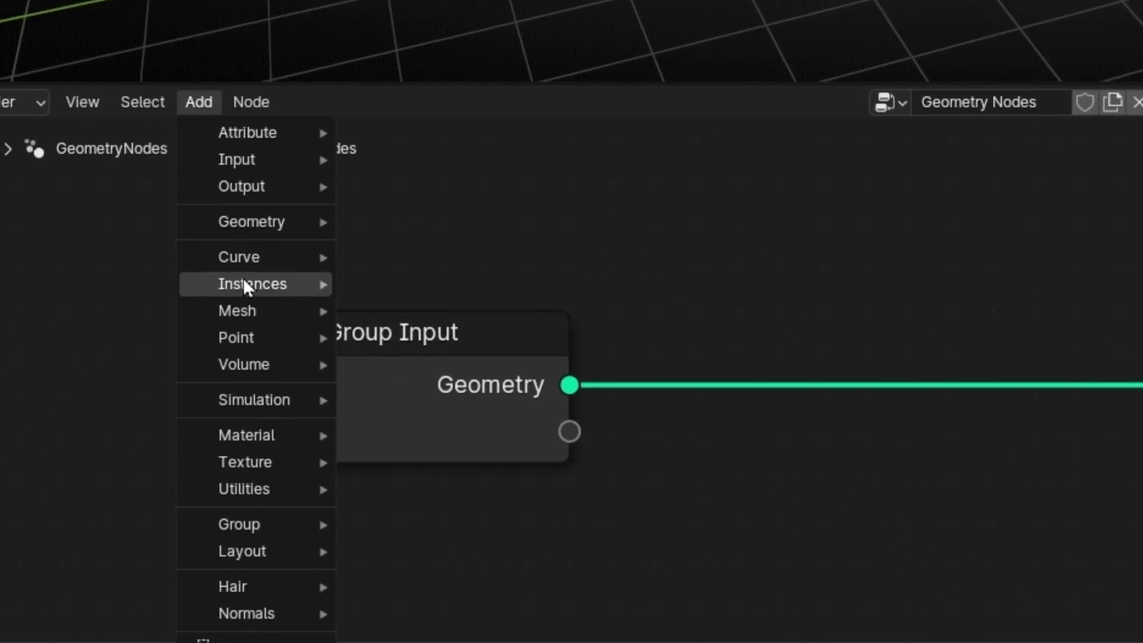
mouse_move(246, 285)
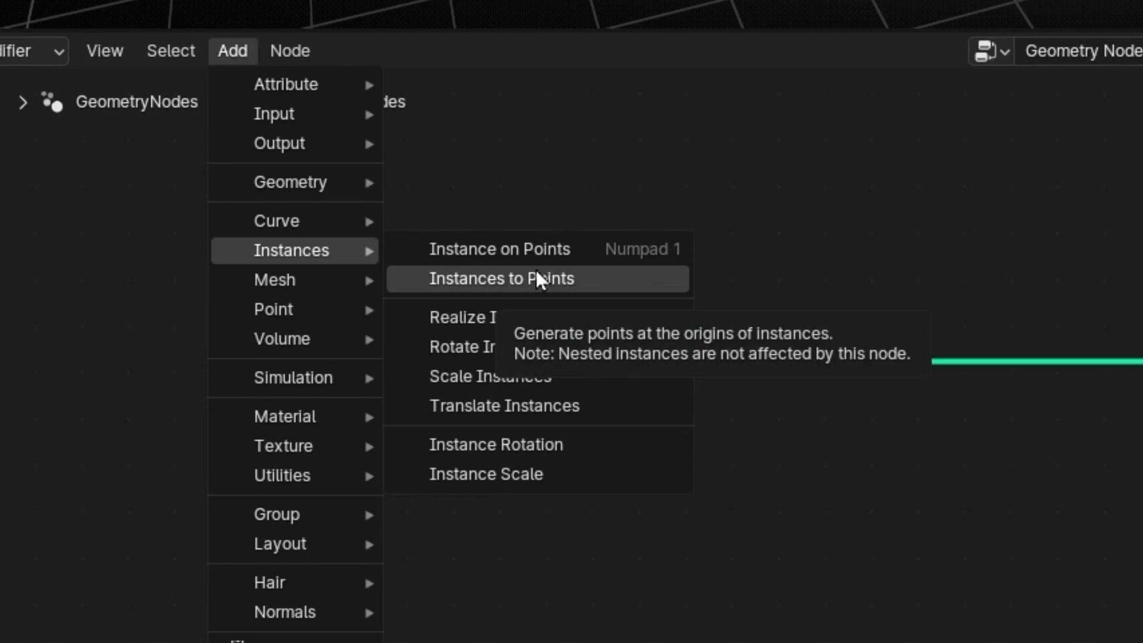
mouse_move(304, 277)
mouse_move(355, 248)
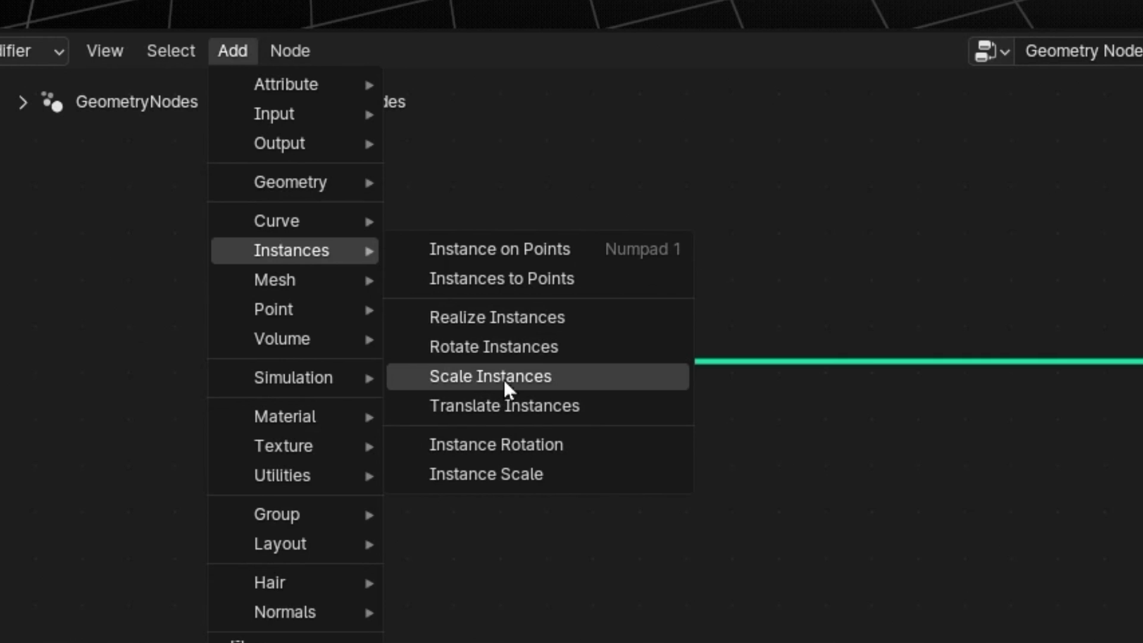
click(505, 353)
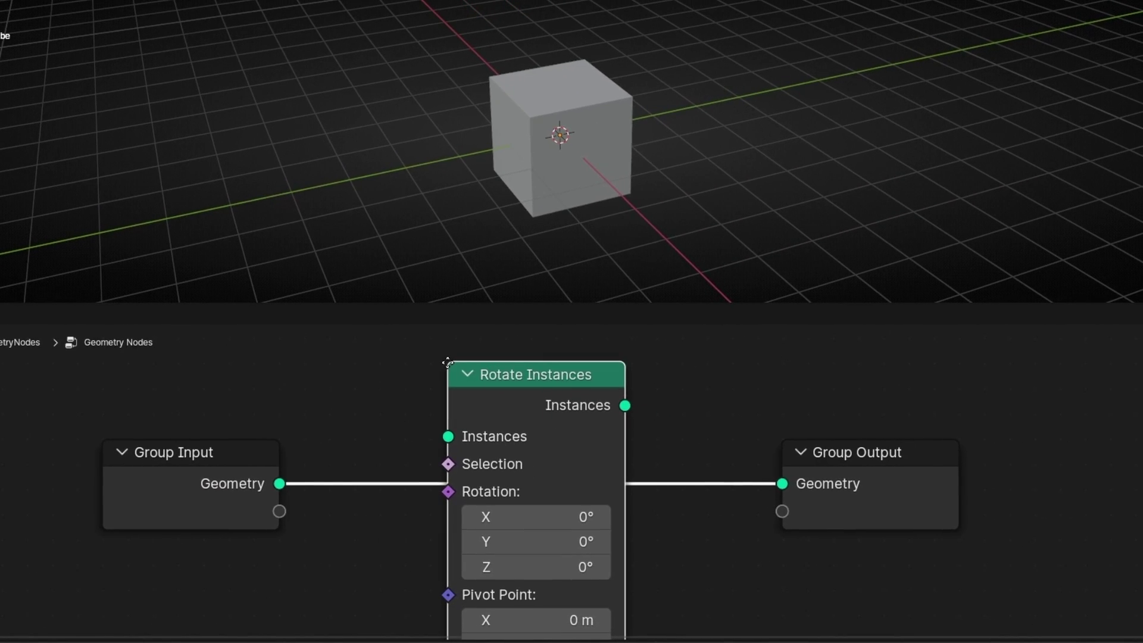
click(449, 366)
Step: Try changing the Rotate Instances node's rotation with the Group Input geometry connected directly, and undo the attempt
mouse_move(604, 380)
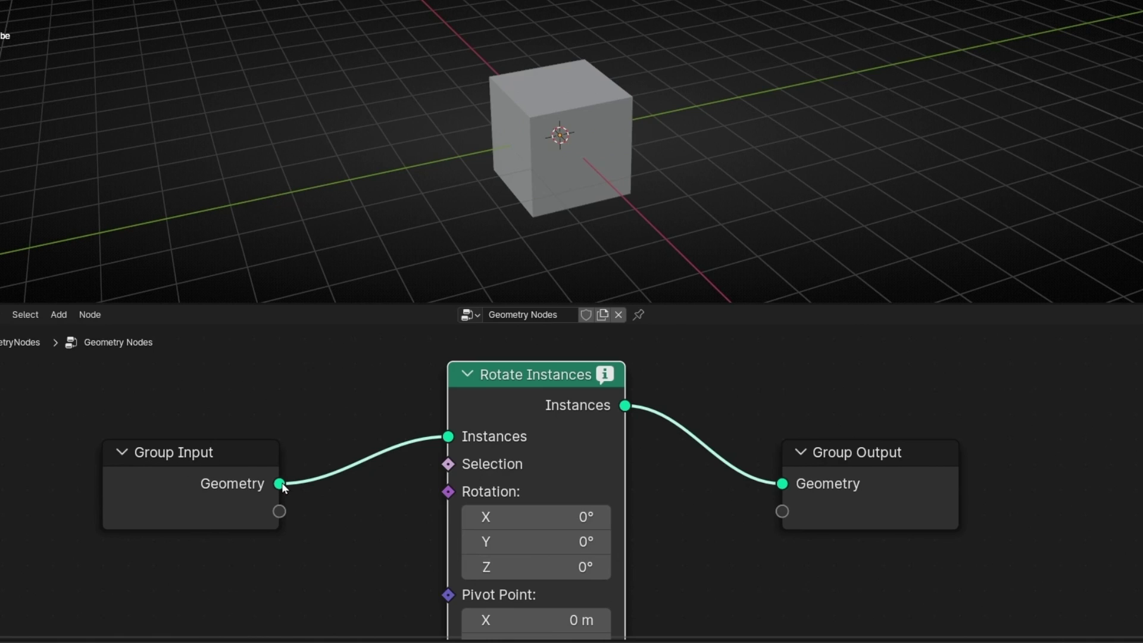
mouse_move(282, 486)
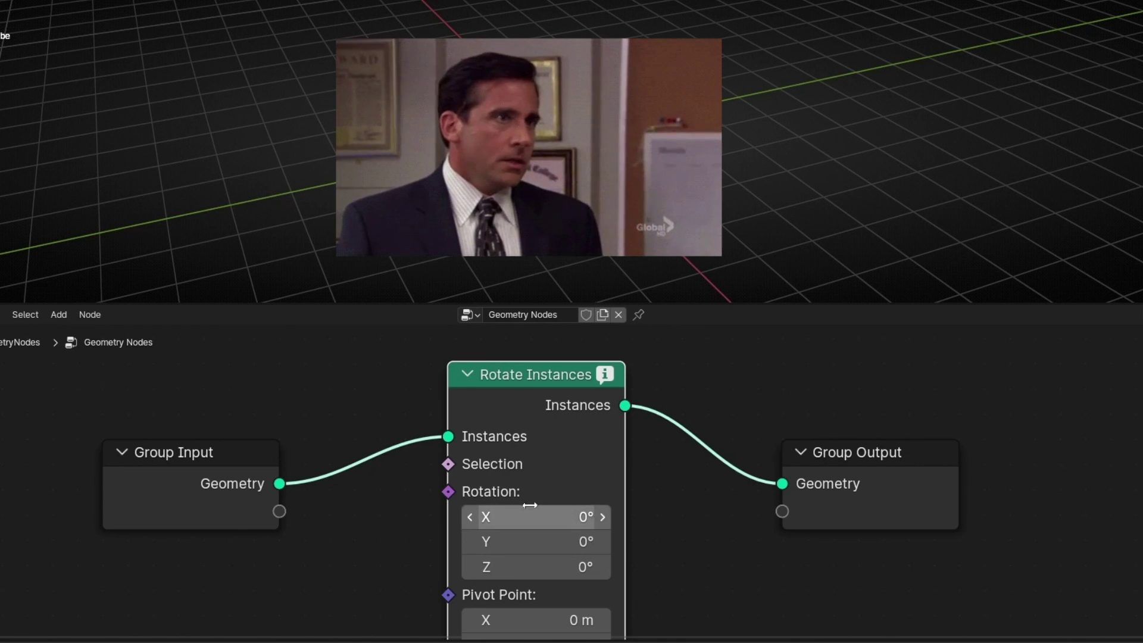
mouse_move(530, 516)
mouse_down()
mouse_move(506, 516)
mouse_move(523, 539)
mouse_up()
key(ctrl+z)
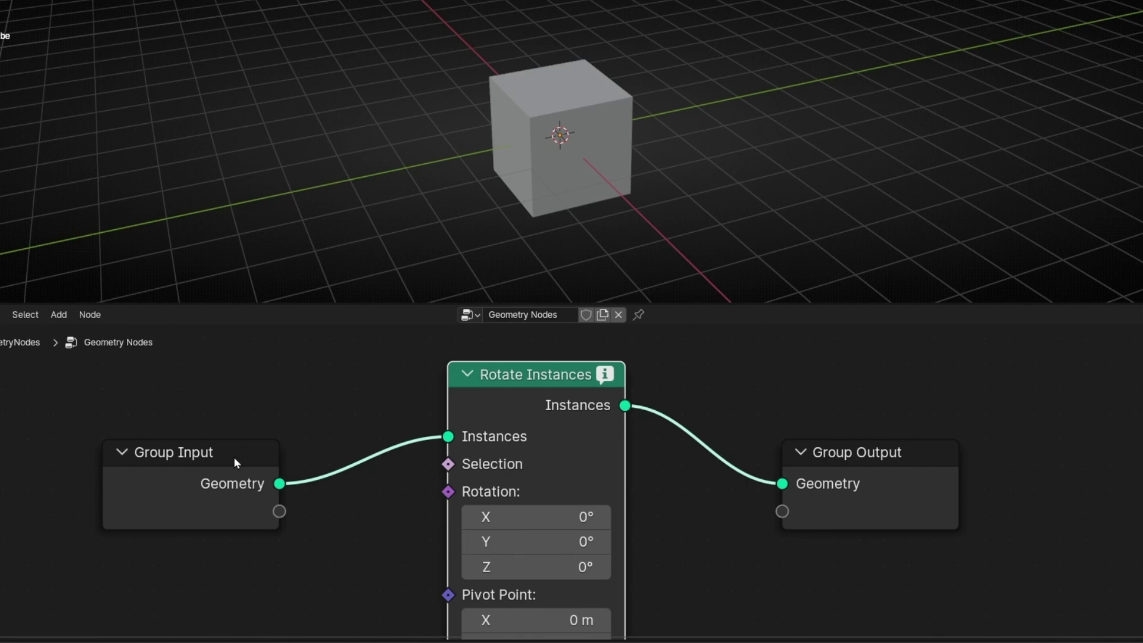
Step: Move Group Input away from Rotate Instances and insert a Geometry to Instance node on the link between them
drag(236, 461, 169, 446)
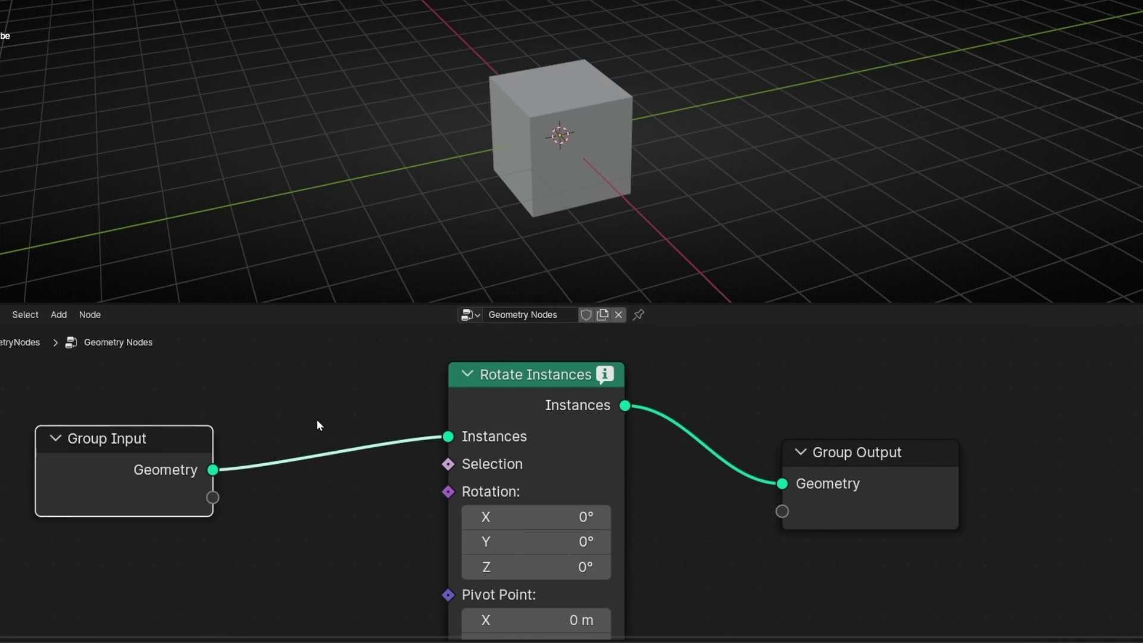
key(shift+a)
text(geometry)
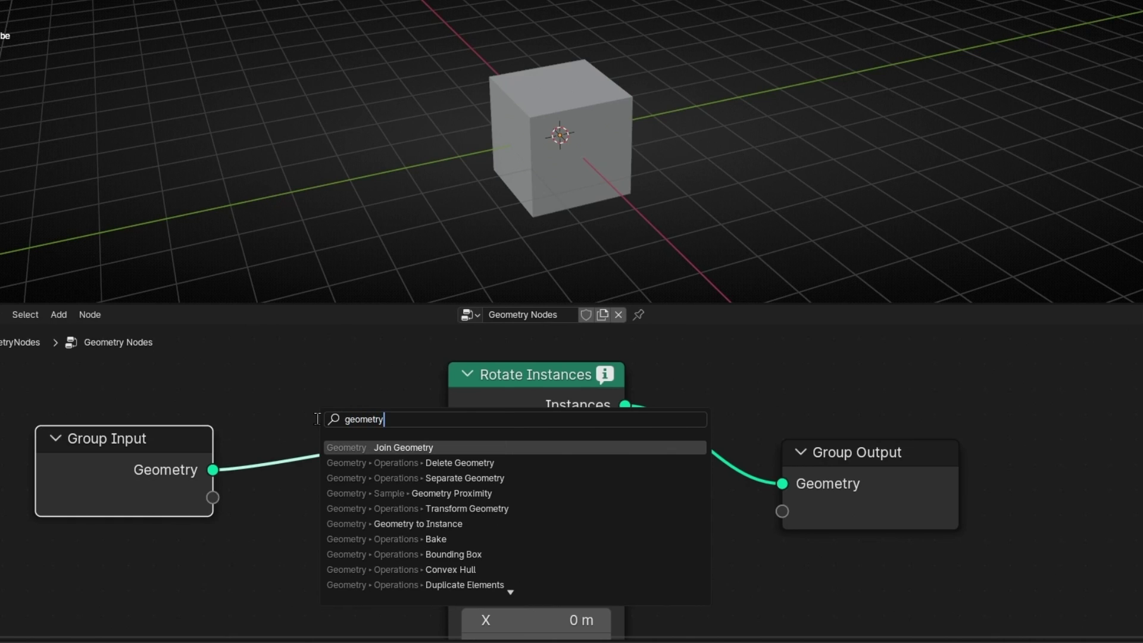
text( to)
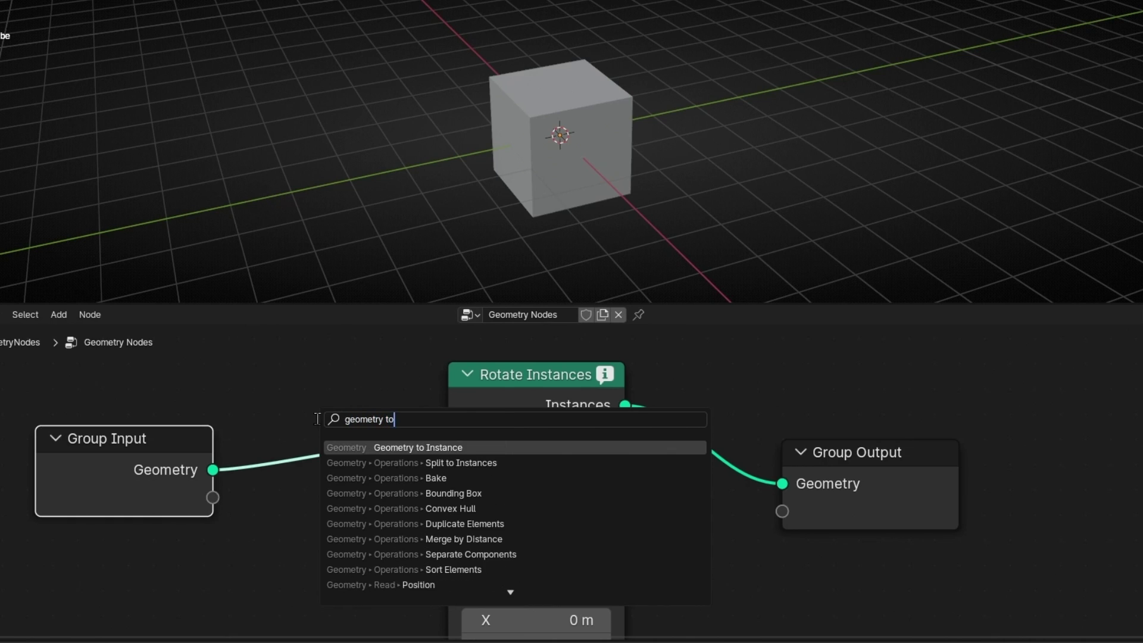
click(416, 447)
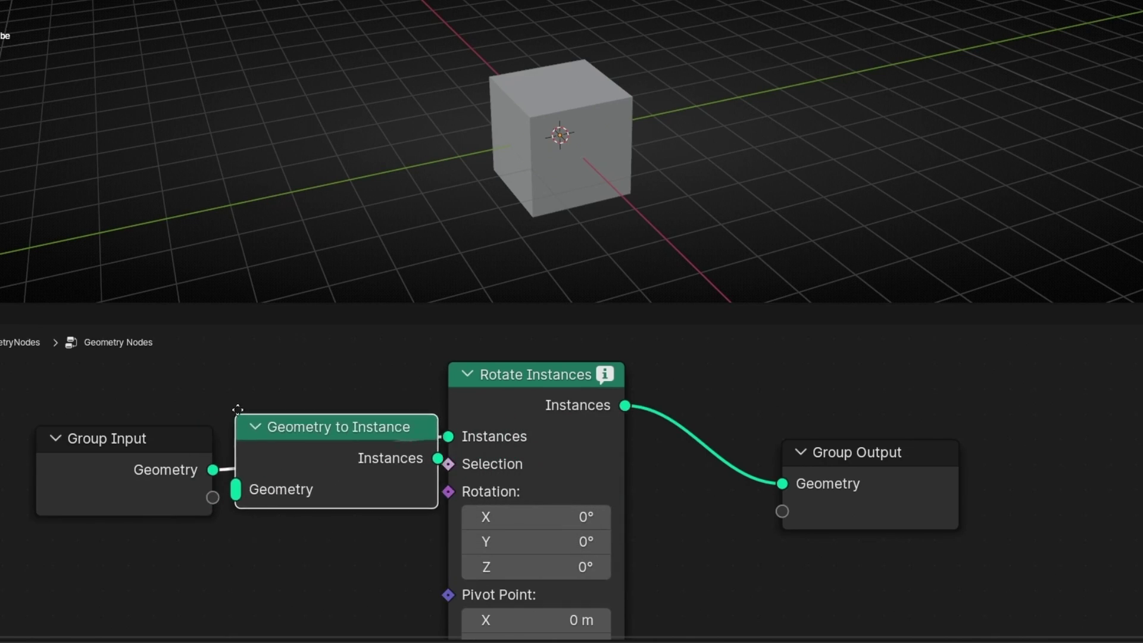
click(234, 407)
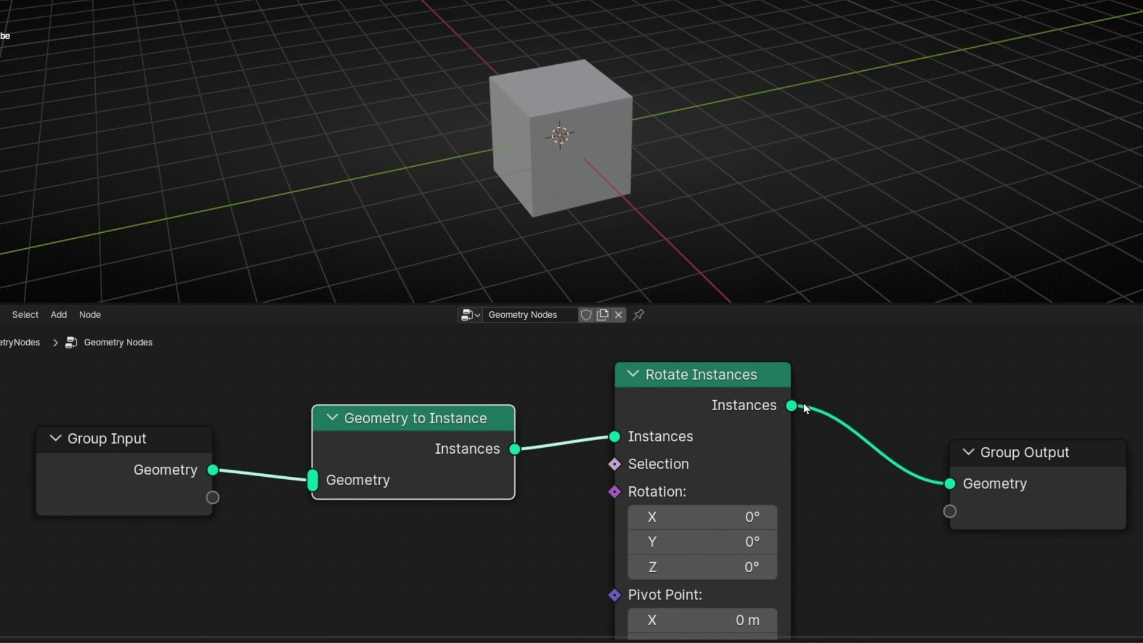
Step: Set the Rotate Instances node's rotation to 32.1° on X and 23° on Y
drag(702, 517, 730, 516)
drag(703, 541, 743, 542)
scroll(884, 525, down, 2)
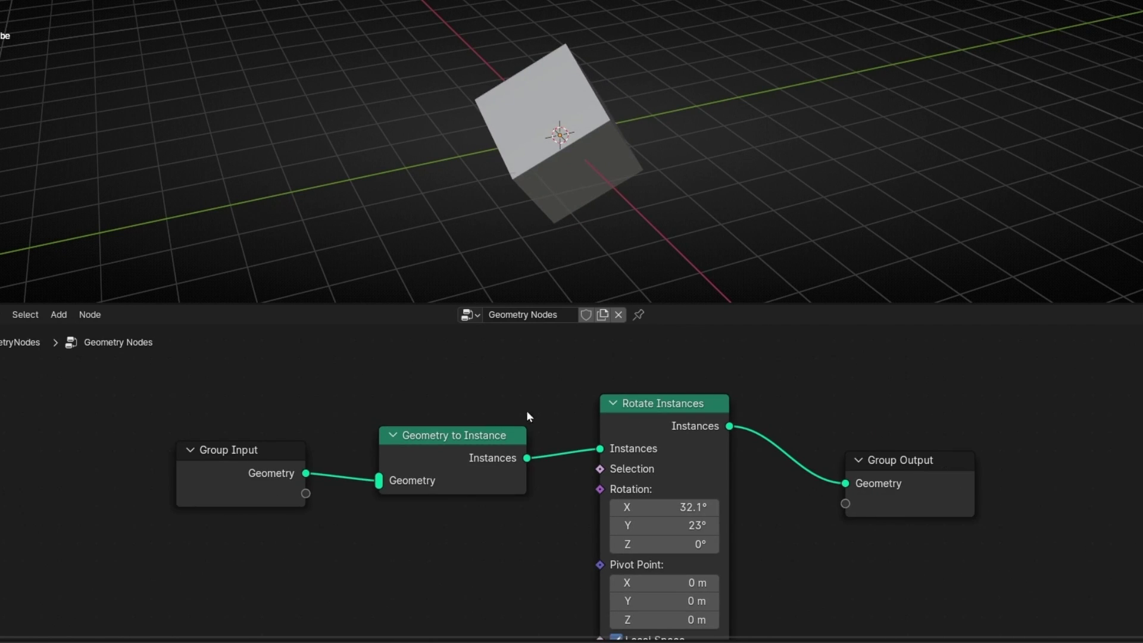
Step: Insert a Scale Instances node between Rotate Instances and Group Output, and set its X scale to 2.700
middle_drag(856, 570, 723, 538)
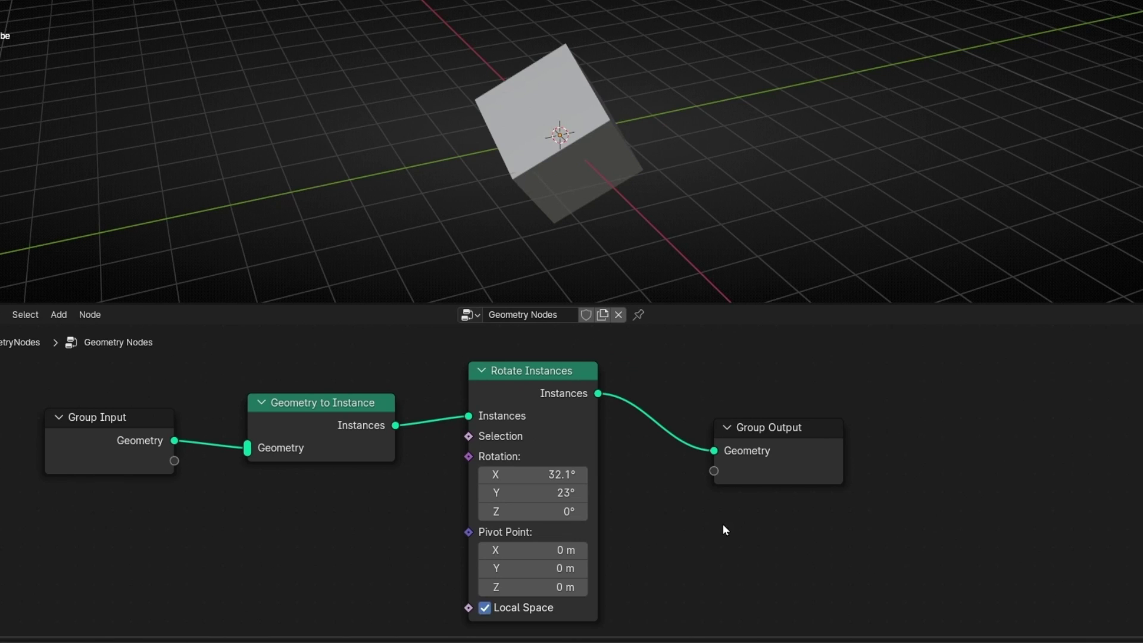
key(shift+a)
text(scal)
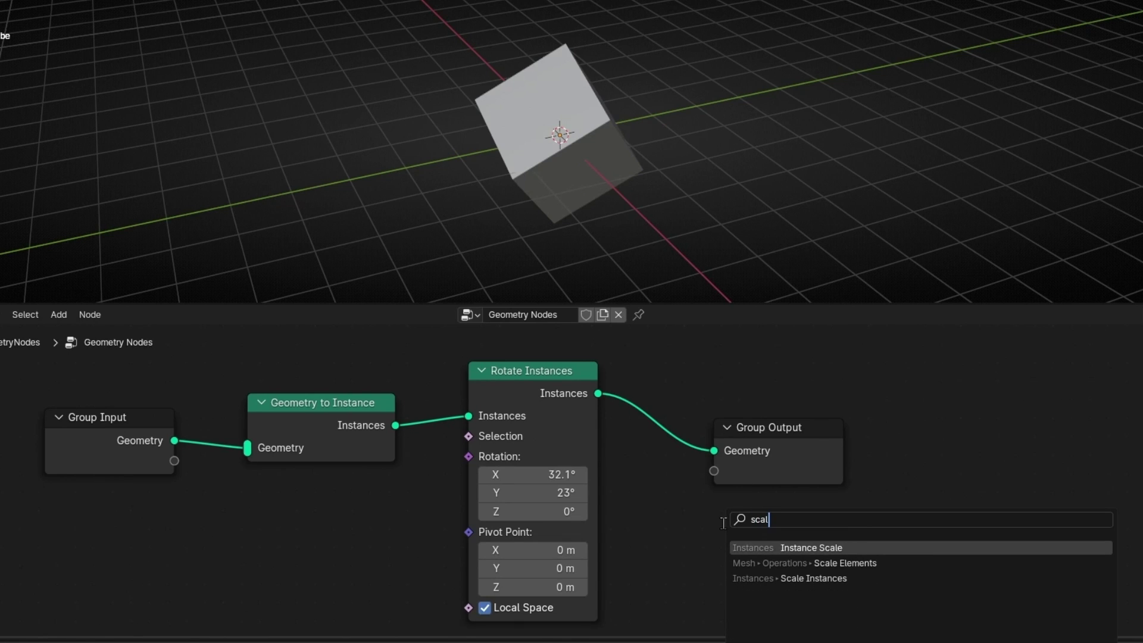
key(Down)
key(Down)
key(Return)
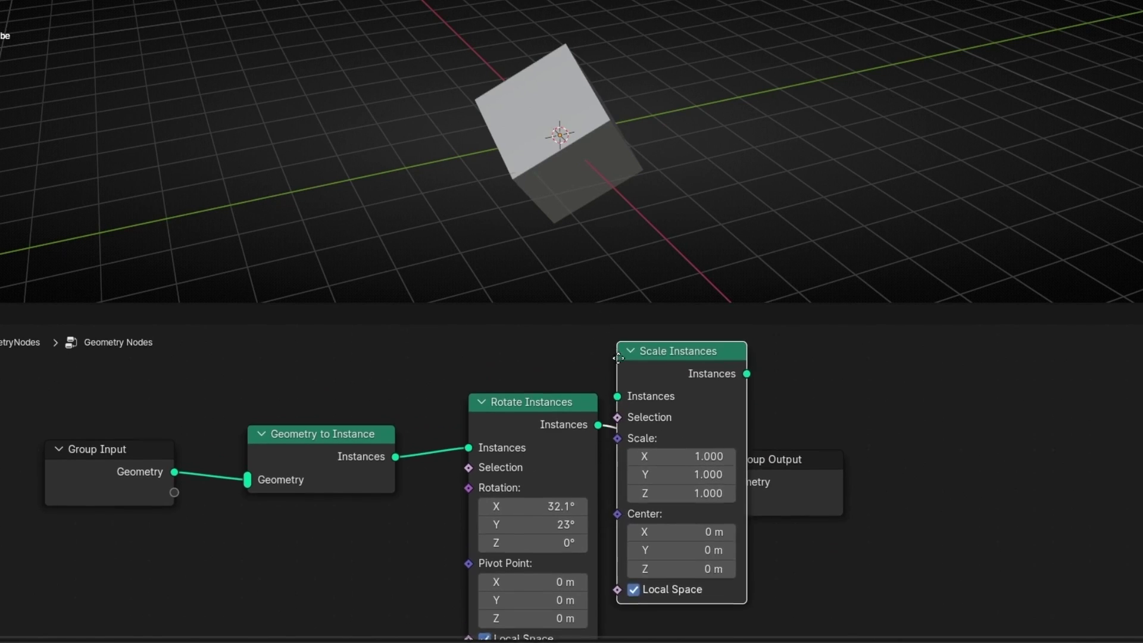
click(638, 403)
middle_drag(838, 545, 756, 512)
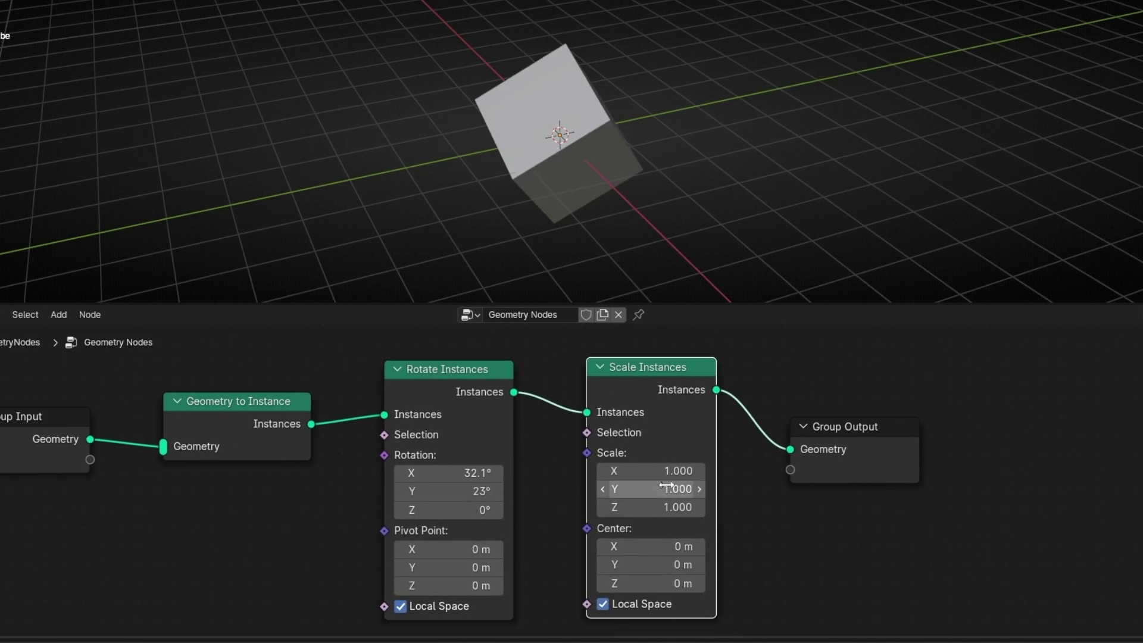
drag(655, 472, 696, 471)
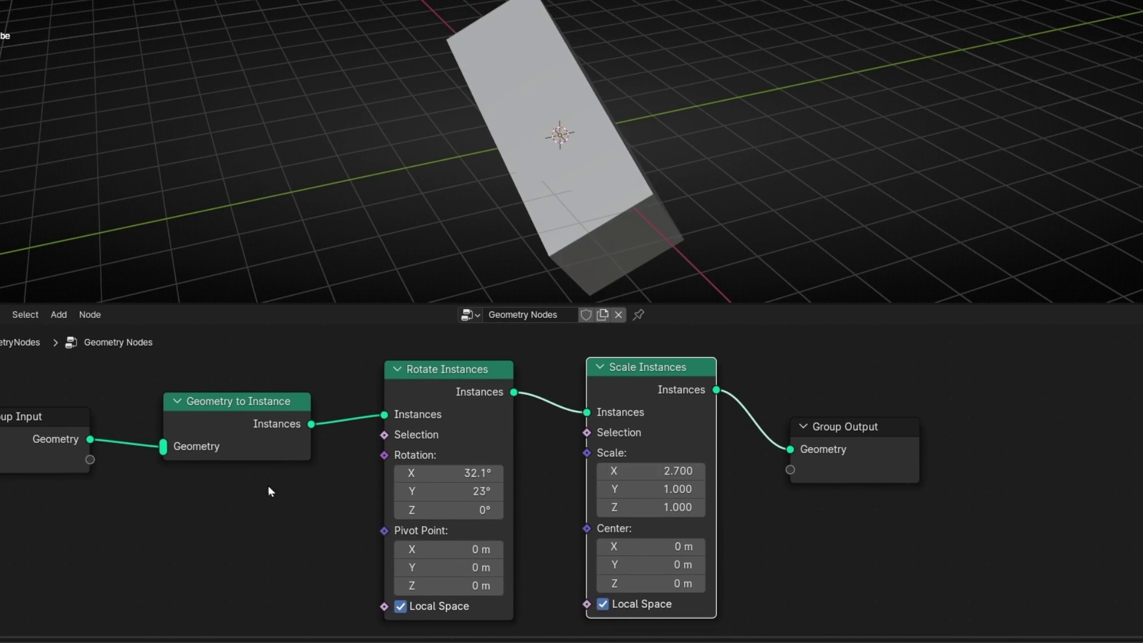
Step: Mute the Geometry to Instance node
mouse_move(276, 419)
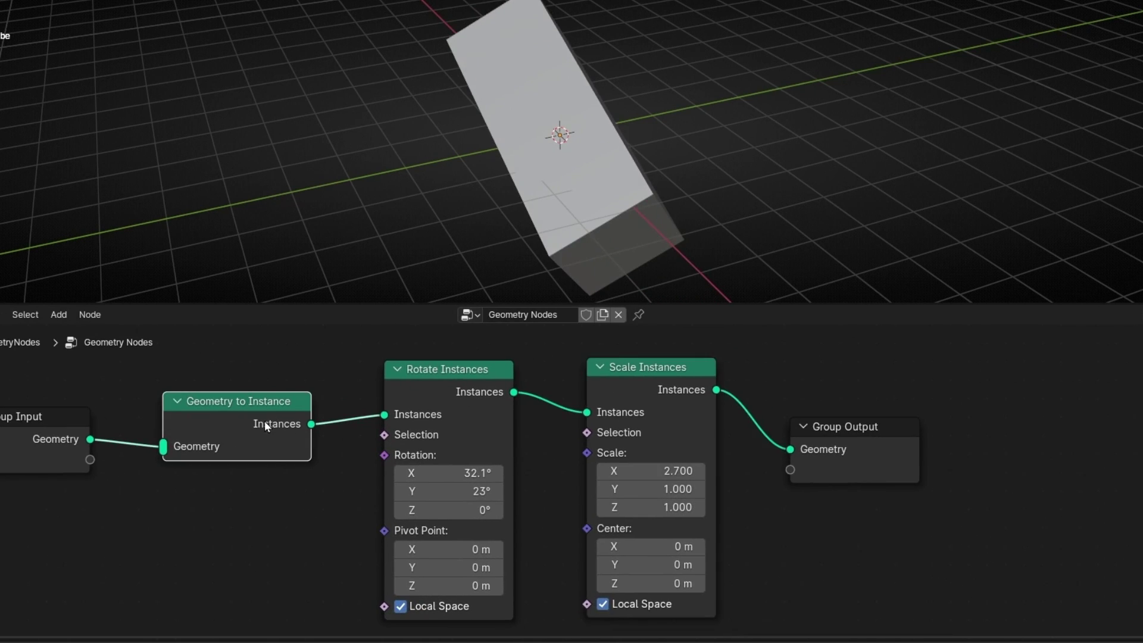
click(264, 420)
key(m)
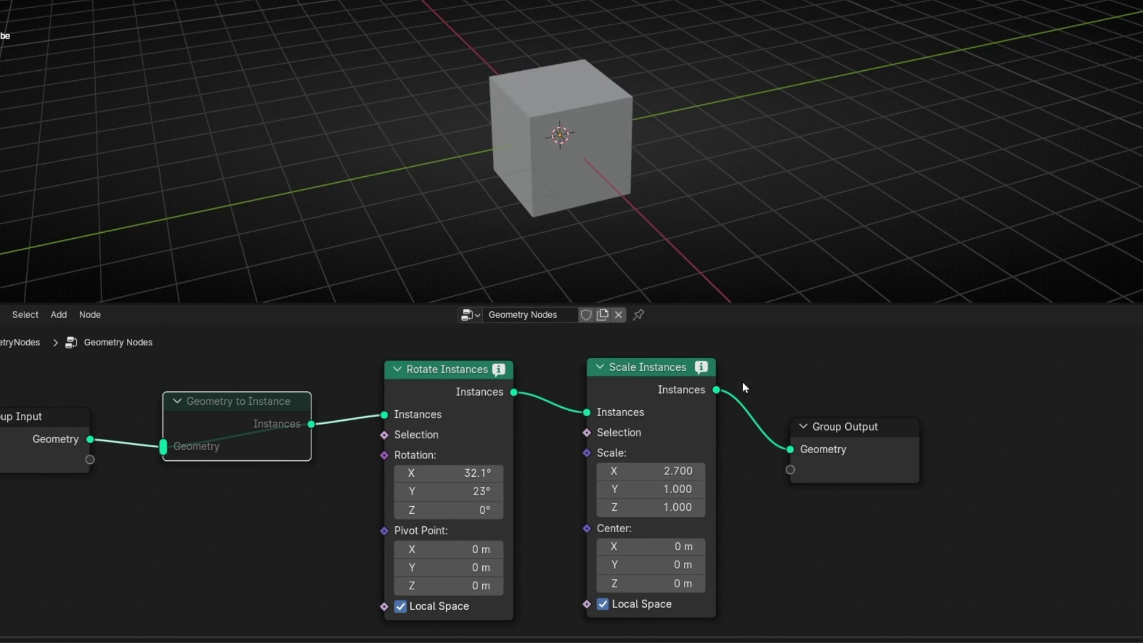
Step: Move Group Output farther along and insert a Translate Instances node between it and Scale Instances
drag(859, 452, 941, 452)
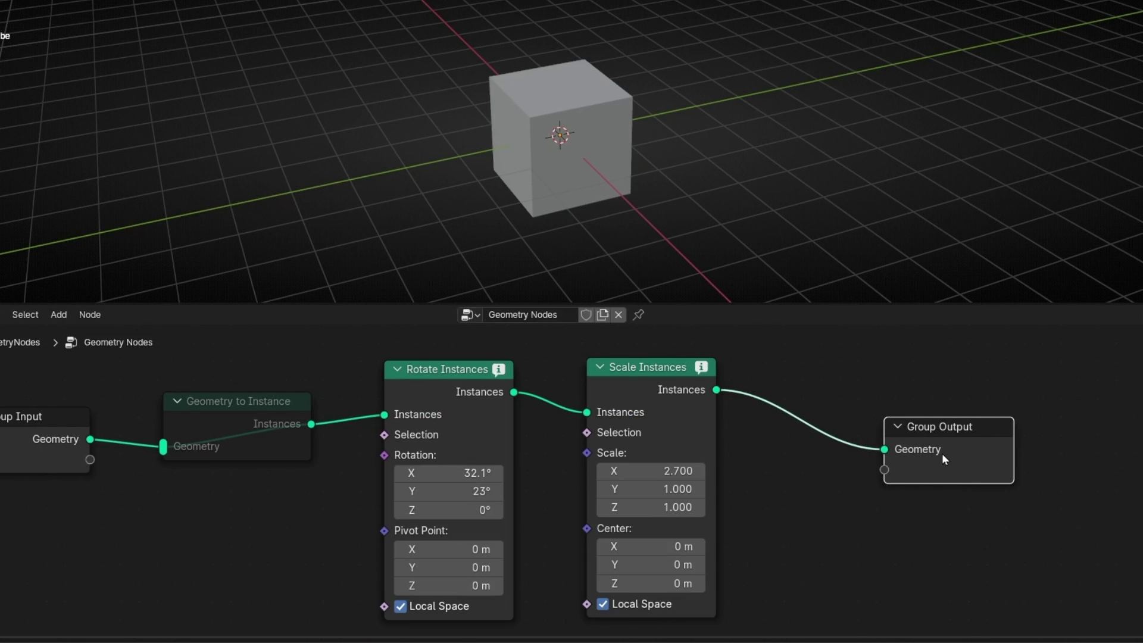
key(shift+a)
text(trans)
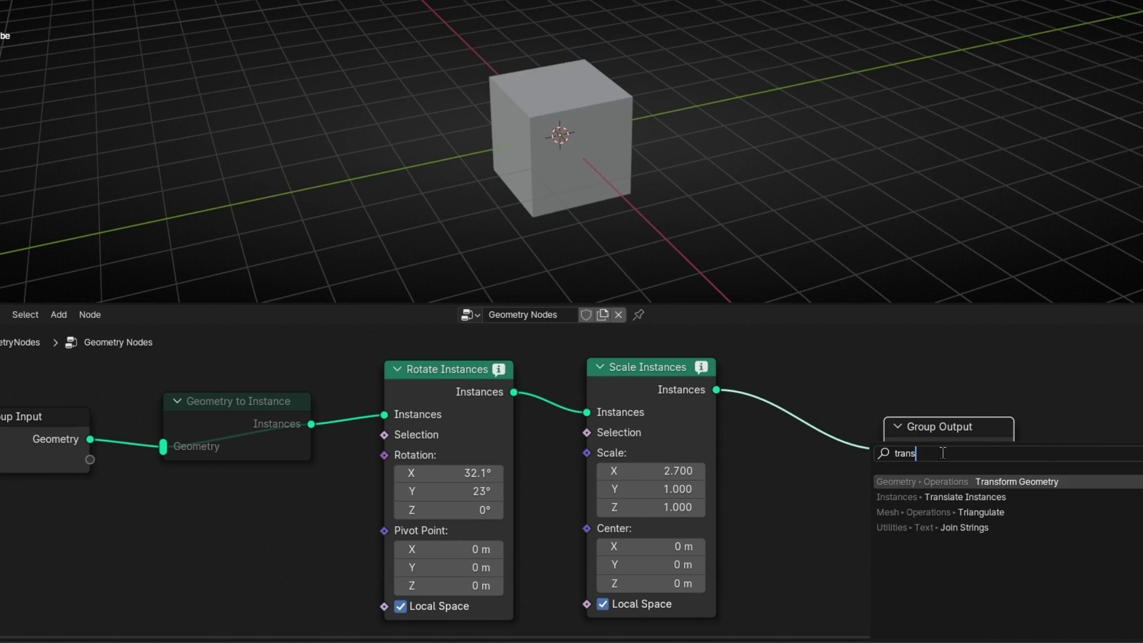
key(Down)
key(Return)
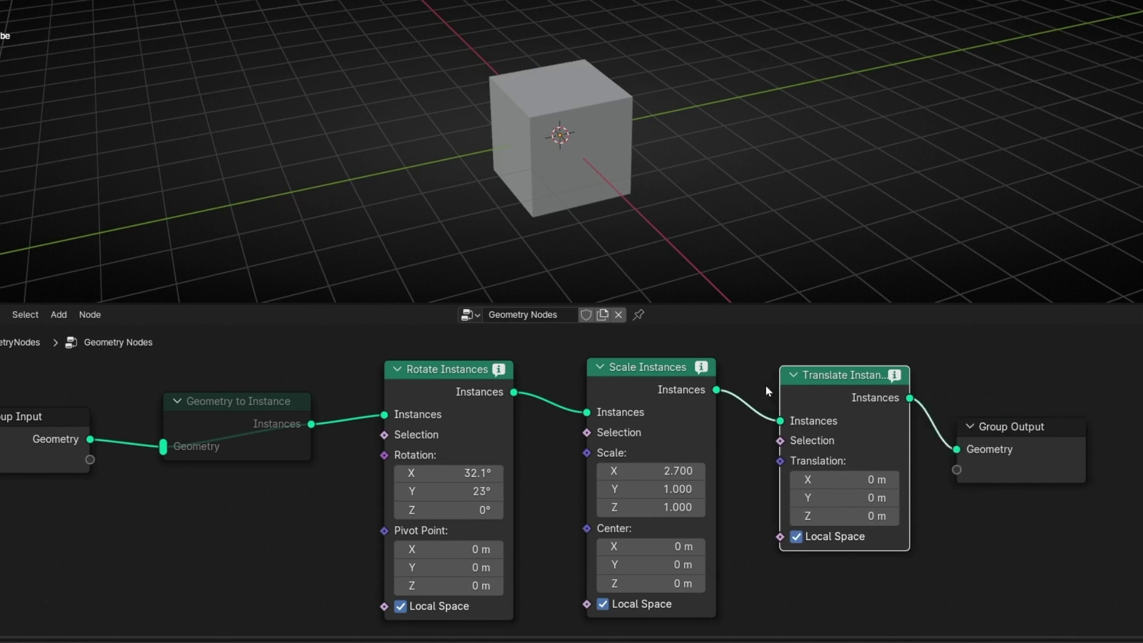
click(787, 361)
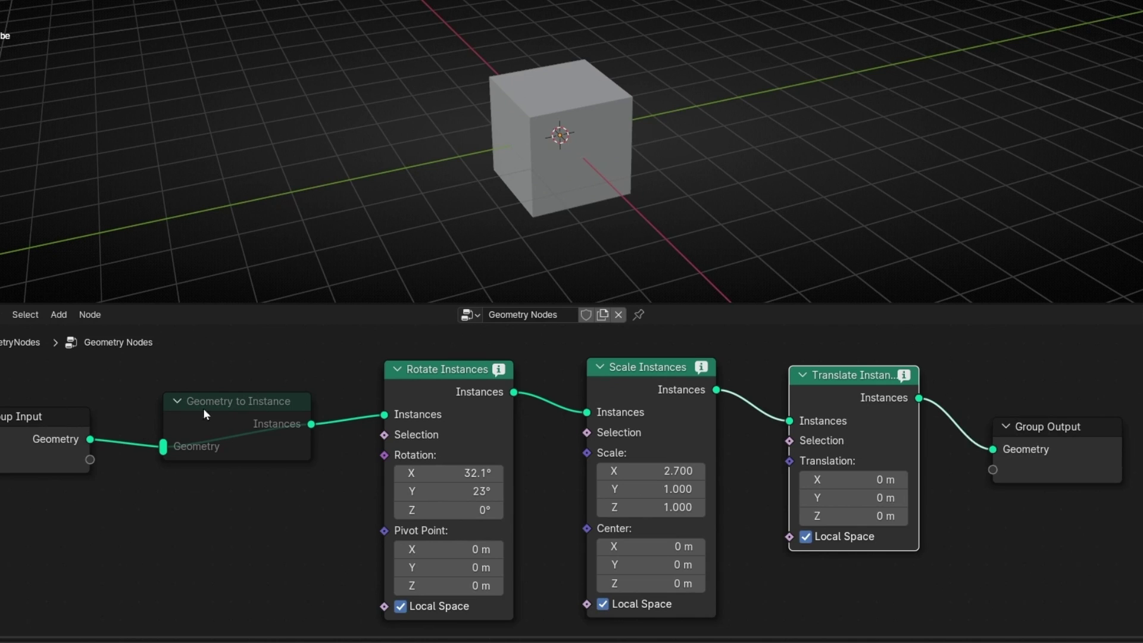
Step: Unmute the Geometry to Instance node and adjust the Y values of the translate, scale and rotate nodes, with Y translation at 0.1 m
click(218, 404)
key(m)
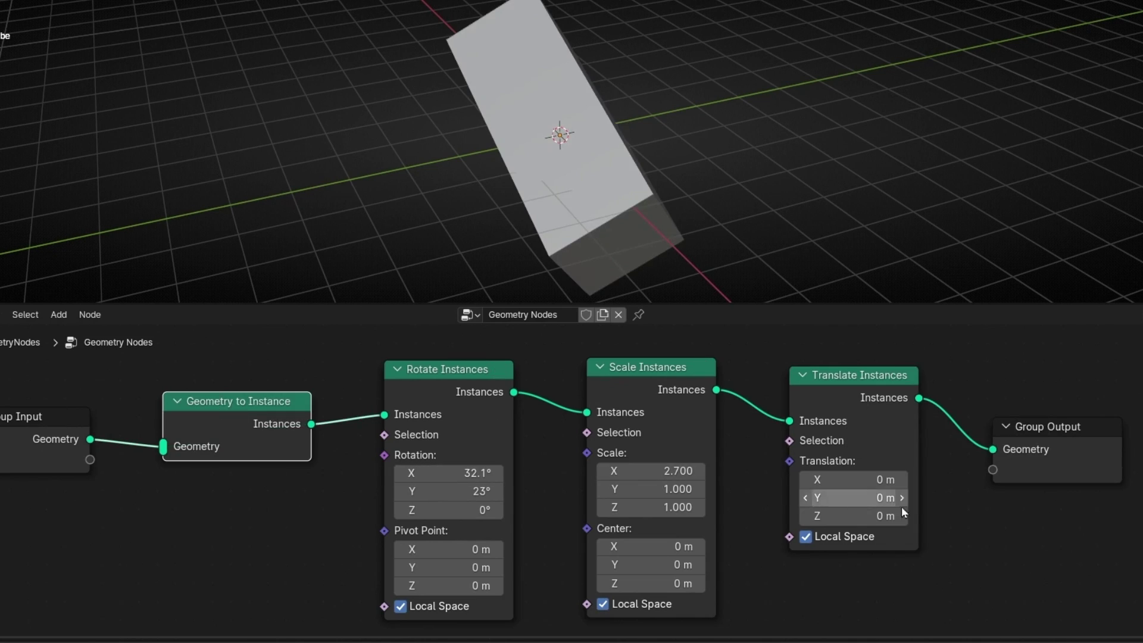
mouse_move(849, 493)
mouse_down()
mouse_move(892, 493)
mouse_move(851, 493)
mouse_up()
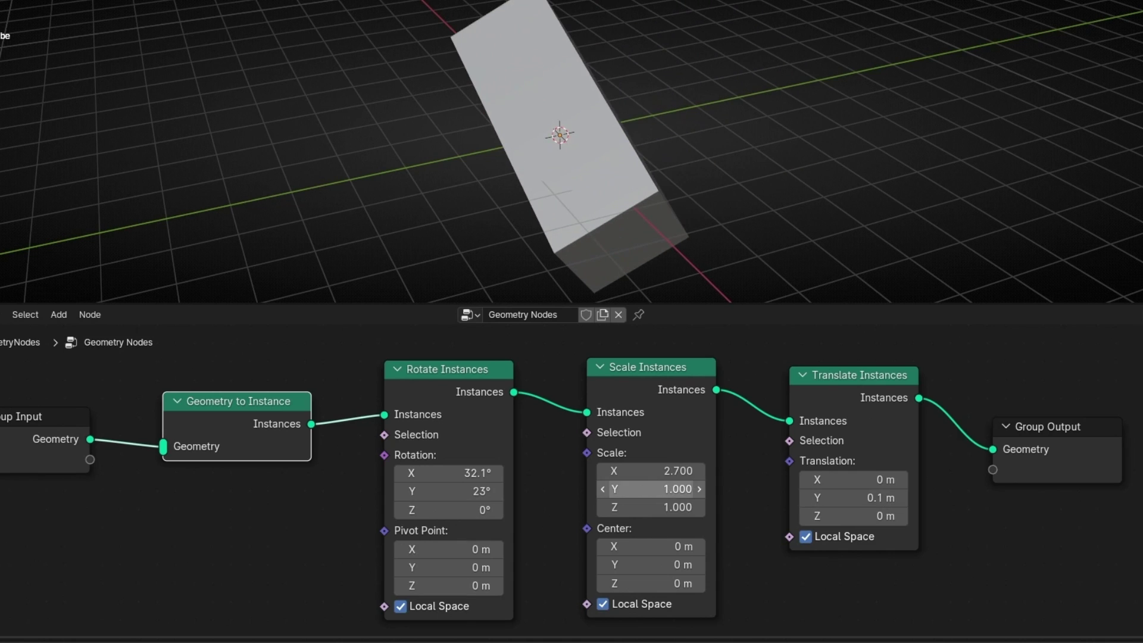
drag(654, 488, 637, 488)
drag(450, 490, 595, 491)
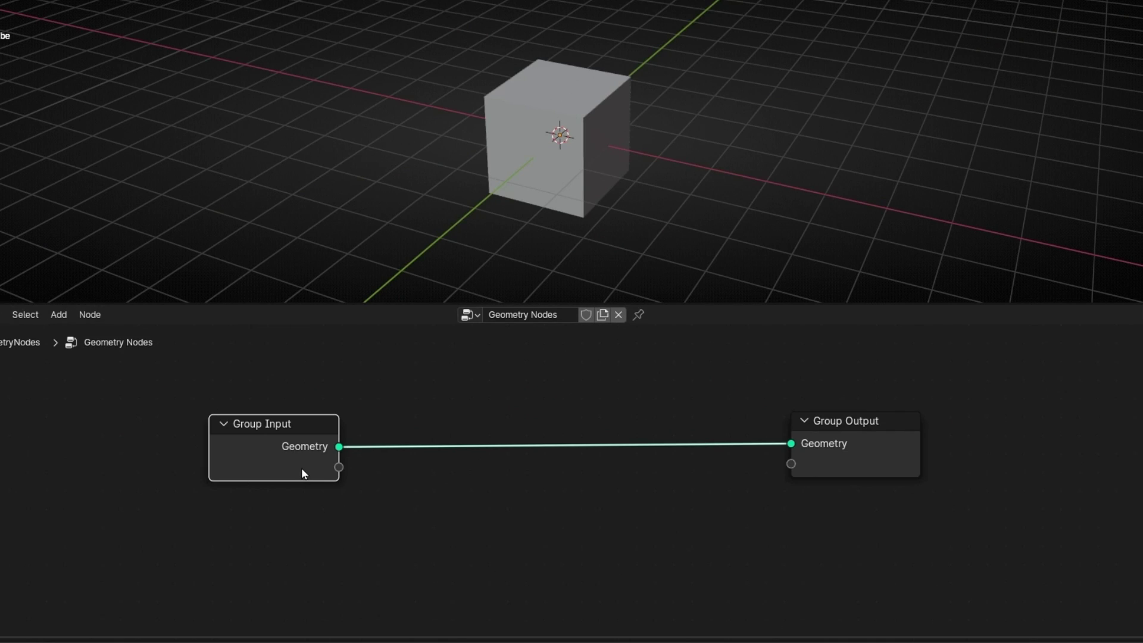
Step: Replace the Group Input node with a Curve Line node and connect its Curve output to Group Output's Geometry
key(x)
key(shift+a)
text(curve)
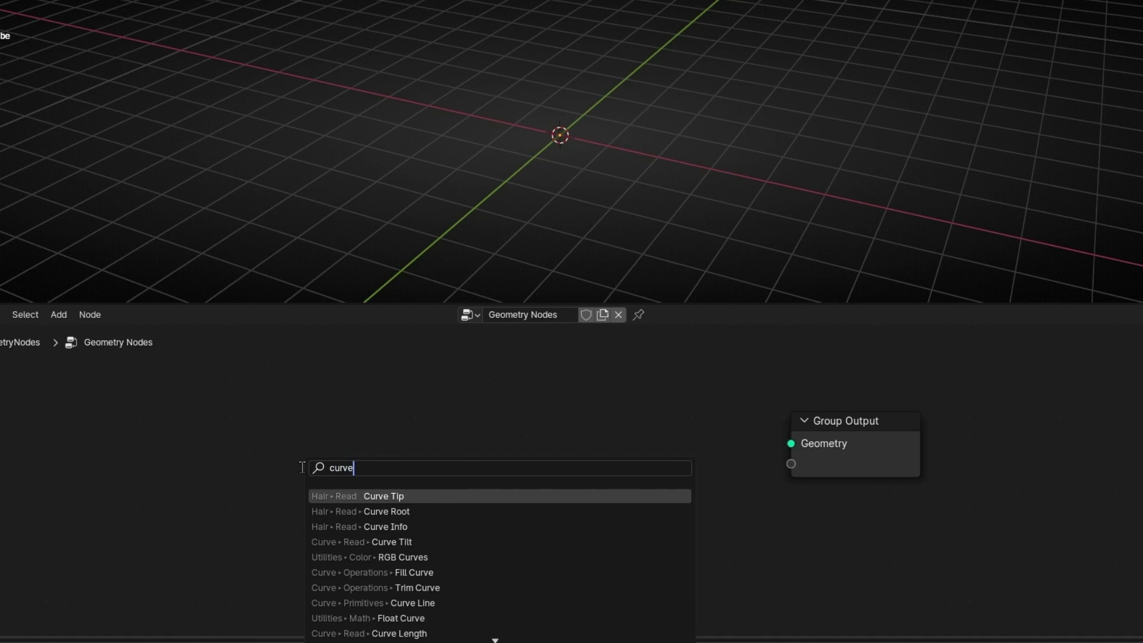
text( line)
key(Return)
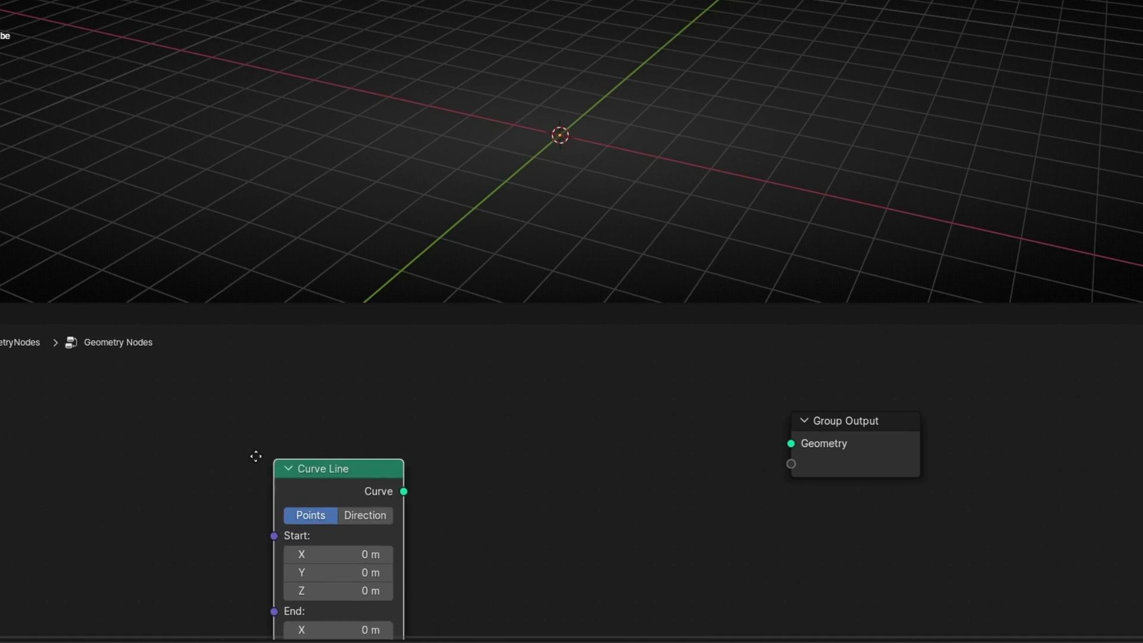
click(160, 385)
drag(308, 421, 810, 439)
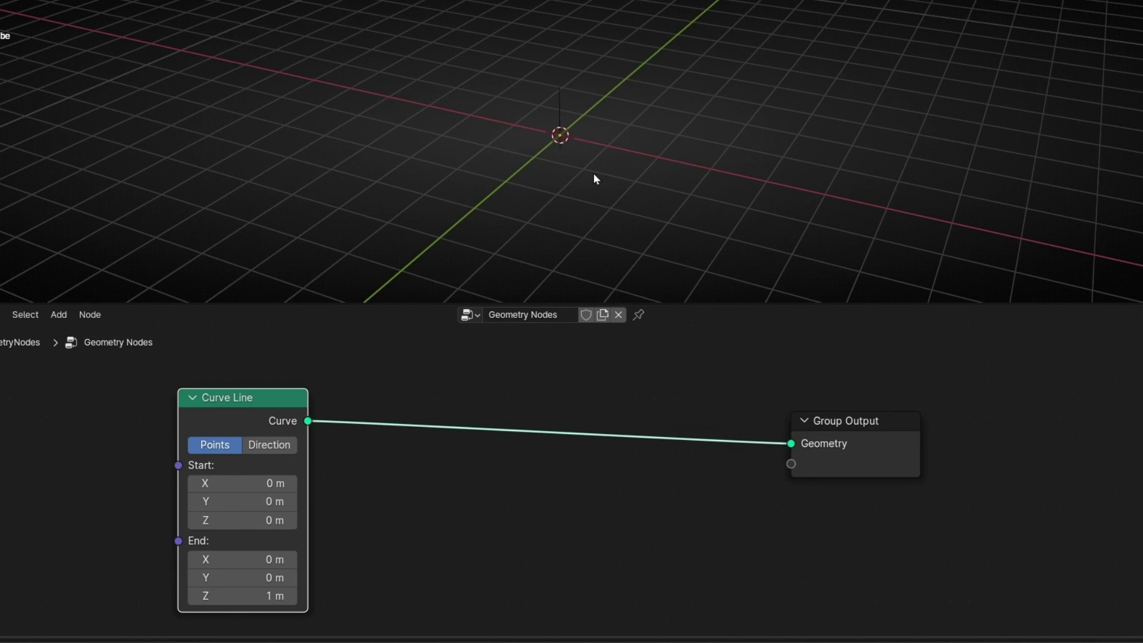
scroll(583, 162, up, 5)
shift+middle_drag(589, 153, 519, 215)
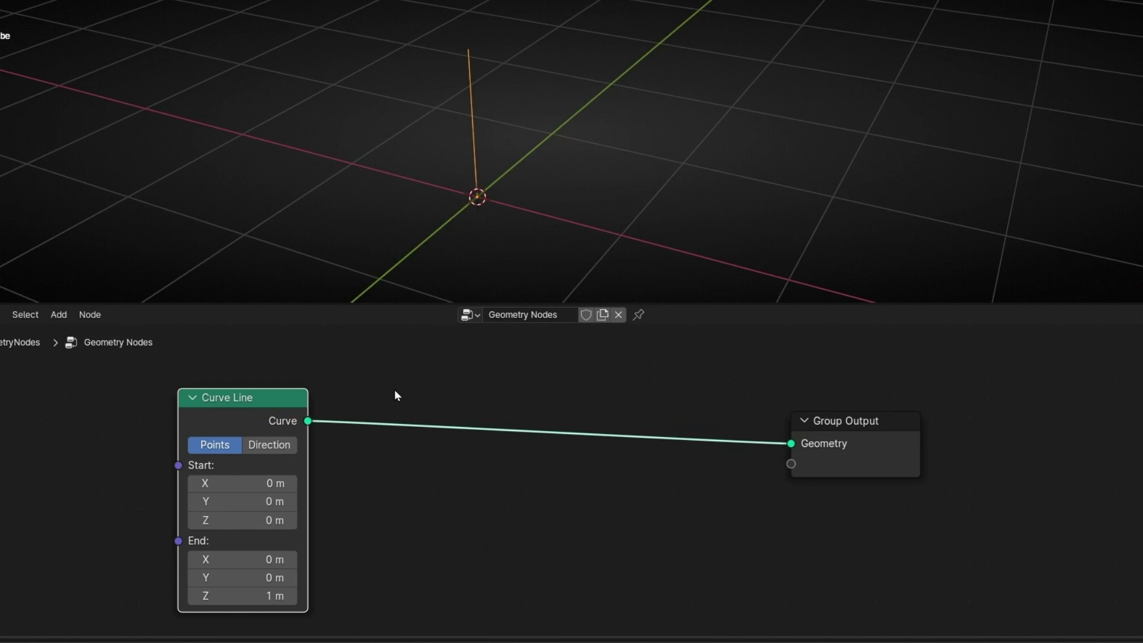
Step: Insert a Resample Curve node between Curve Line and Group Output and spread the three nodes apart
key(shift+a)
text(resa)
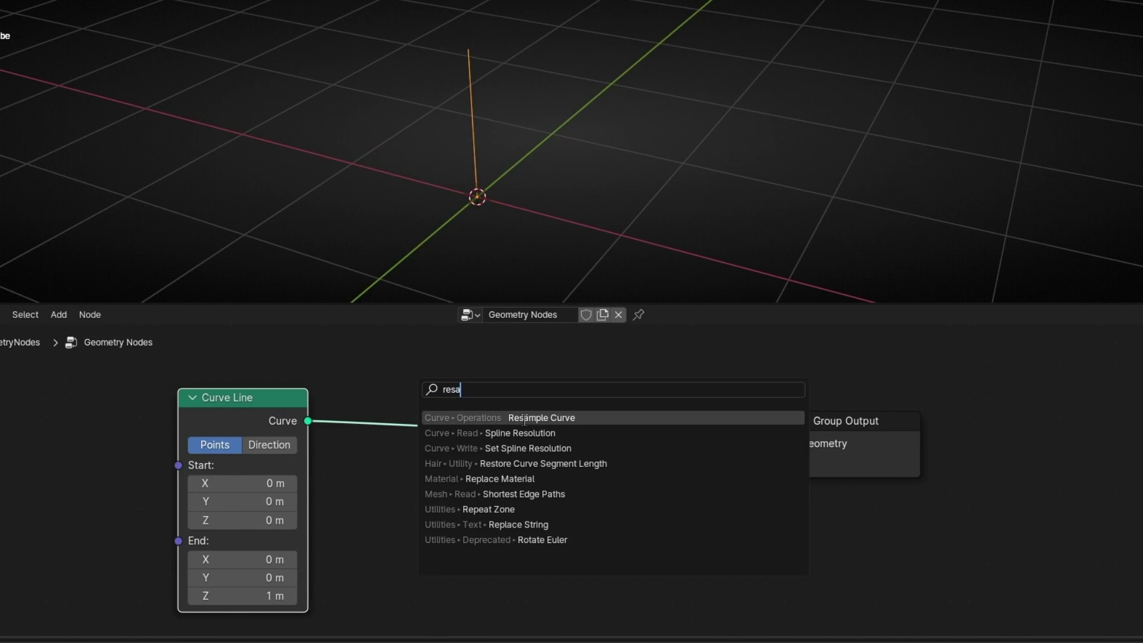
click(524, 419)
click(517, 423)
drag(855, 438, 931, 435)
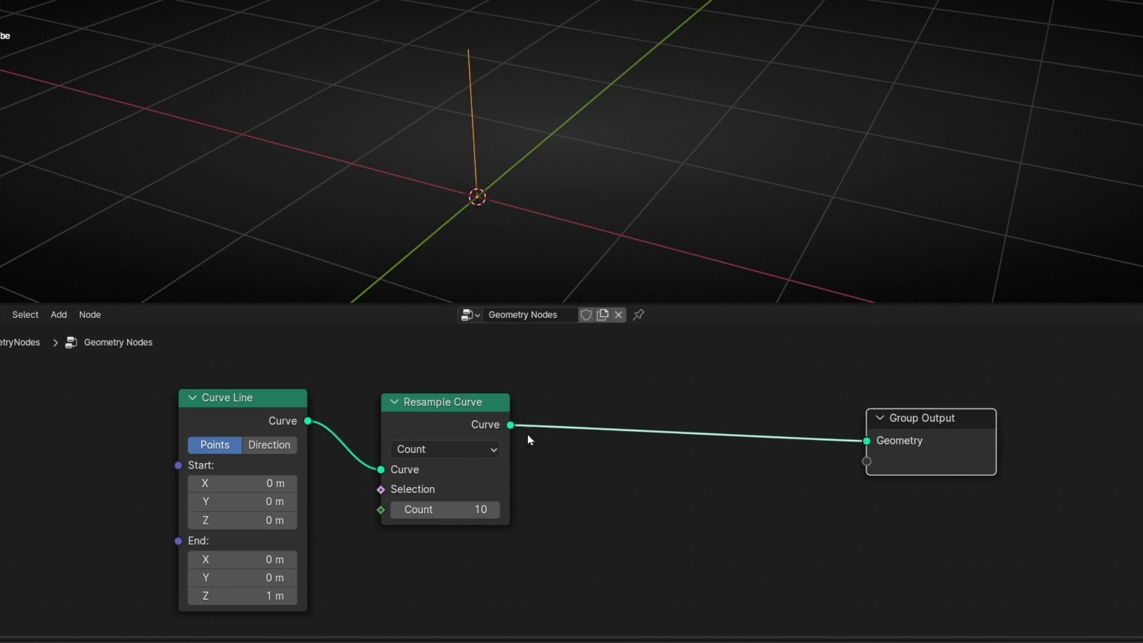
drag(244, 397, 164, 400)
drag(444, 423, 352, 423)
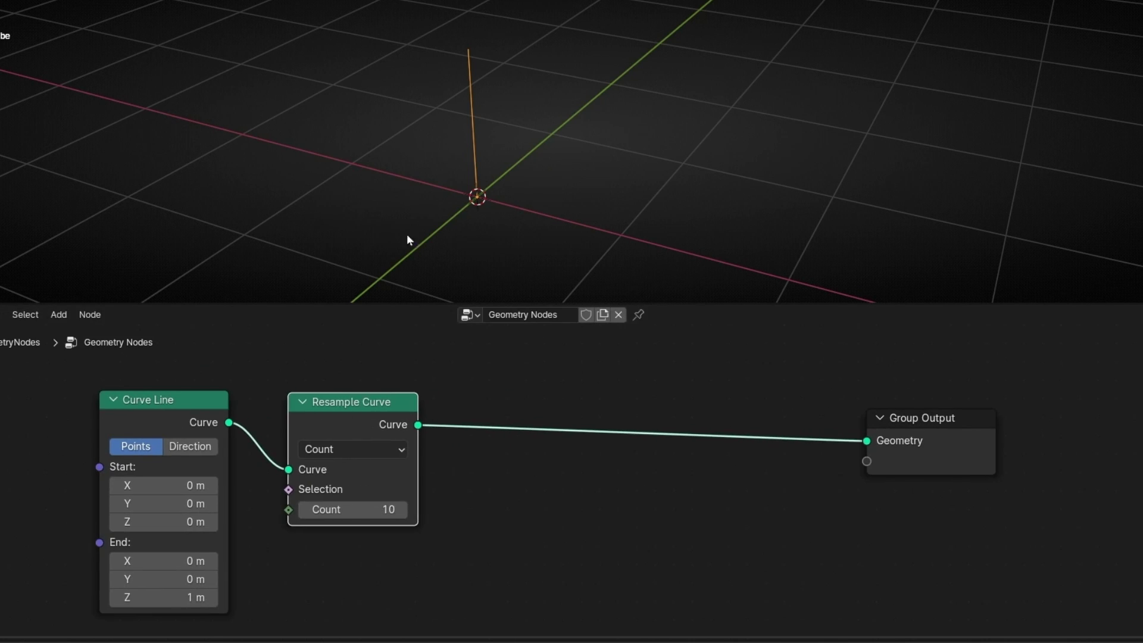
Step: Insert an Instance on Points node between Resample Curve and Group Output, with the curve feeding its Points input
key(shift+a)
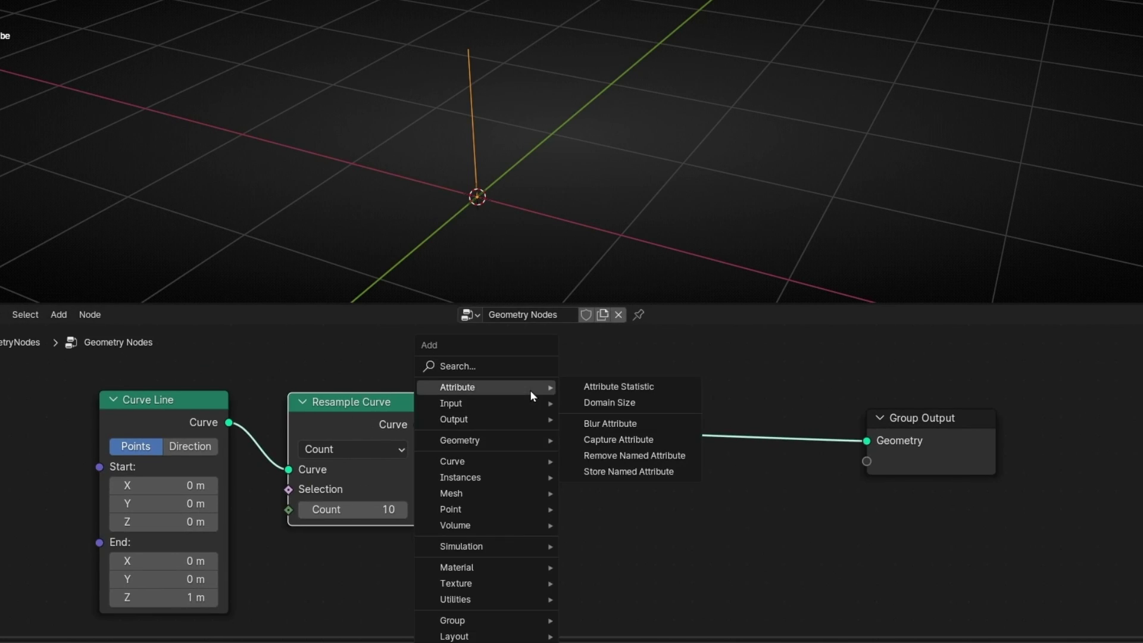
text(instance on)
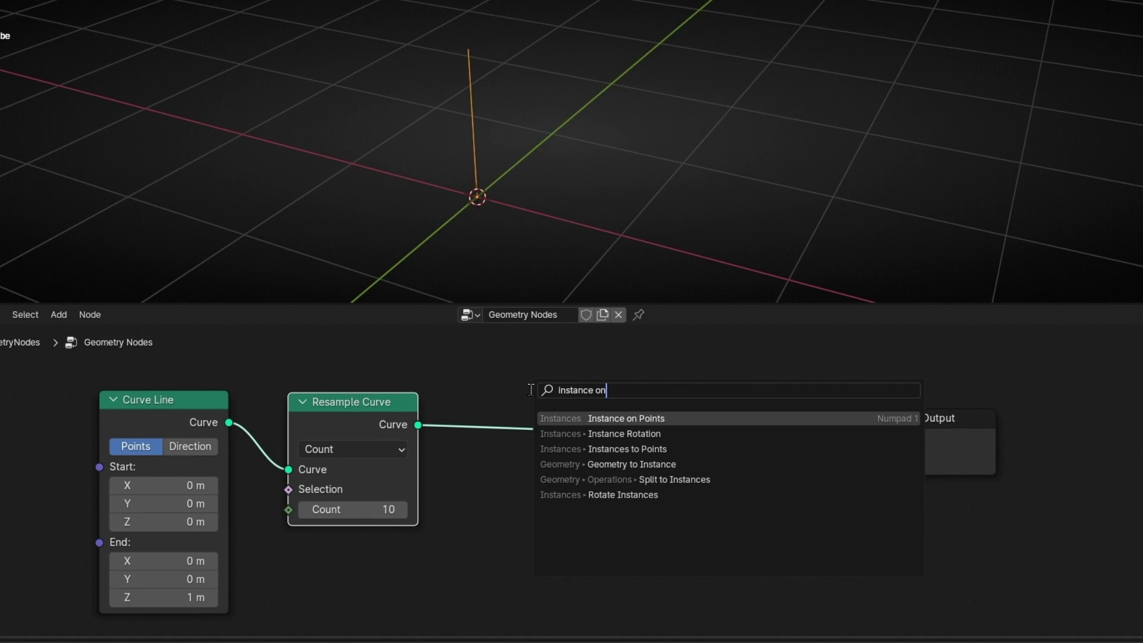
key(Return)
click(562, 445)
middle_drag(562, 445, 512, 459)
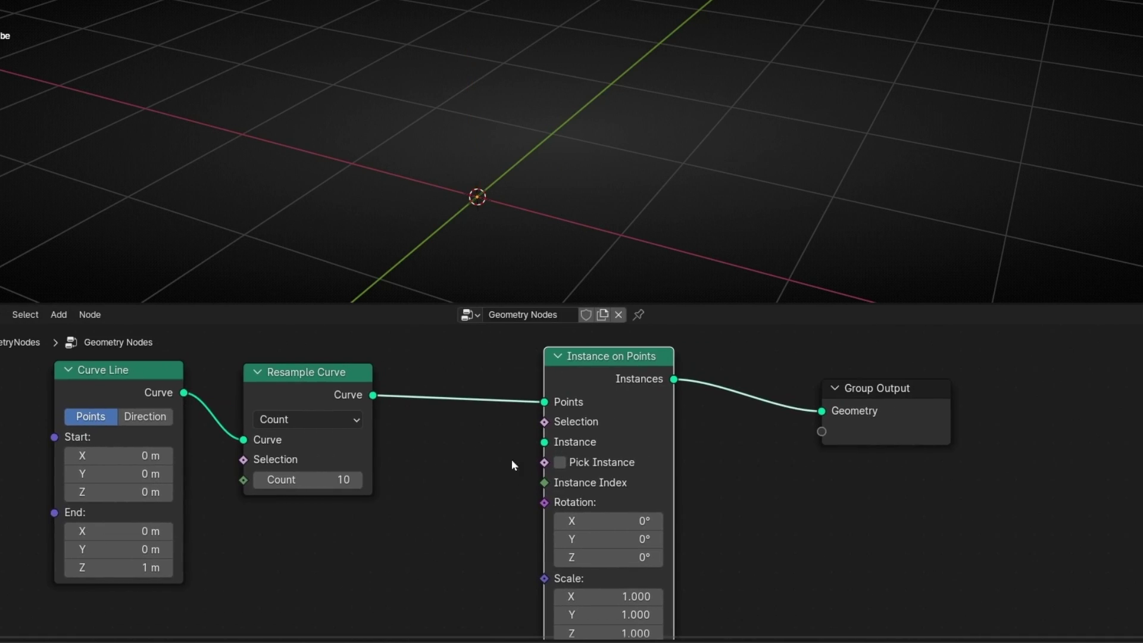
Step: Connect a new Cube node to the Instance input of Instance on Points and set its X, Y and Z size to 0.12 m
drag(548, 445, 473, 481)
text(cube)
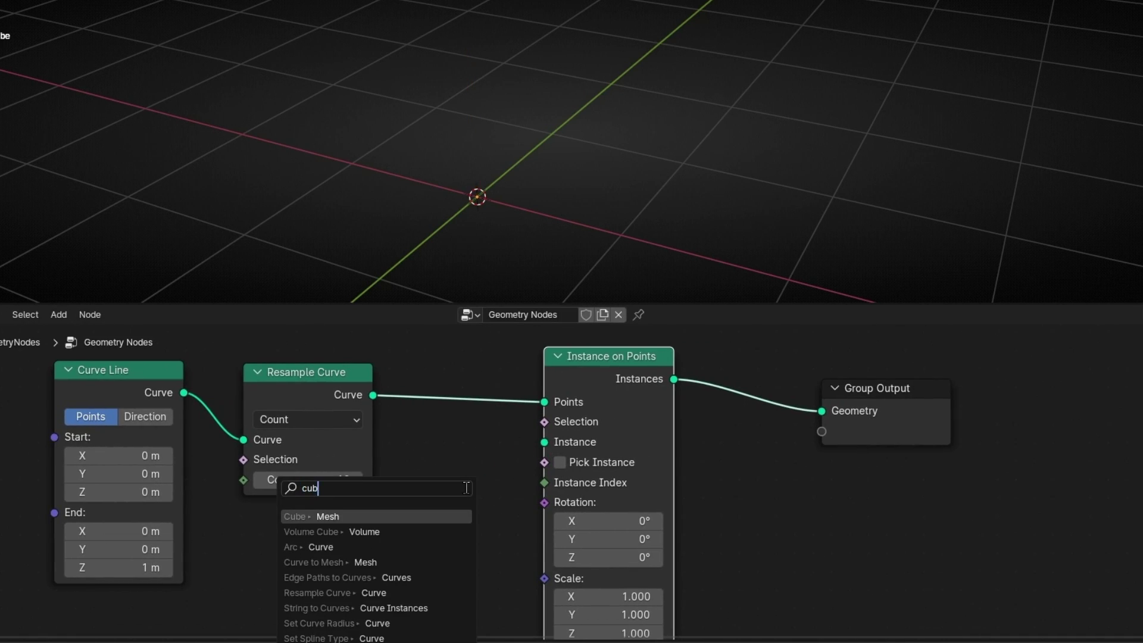
key(Return)
click(494, 467)
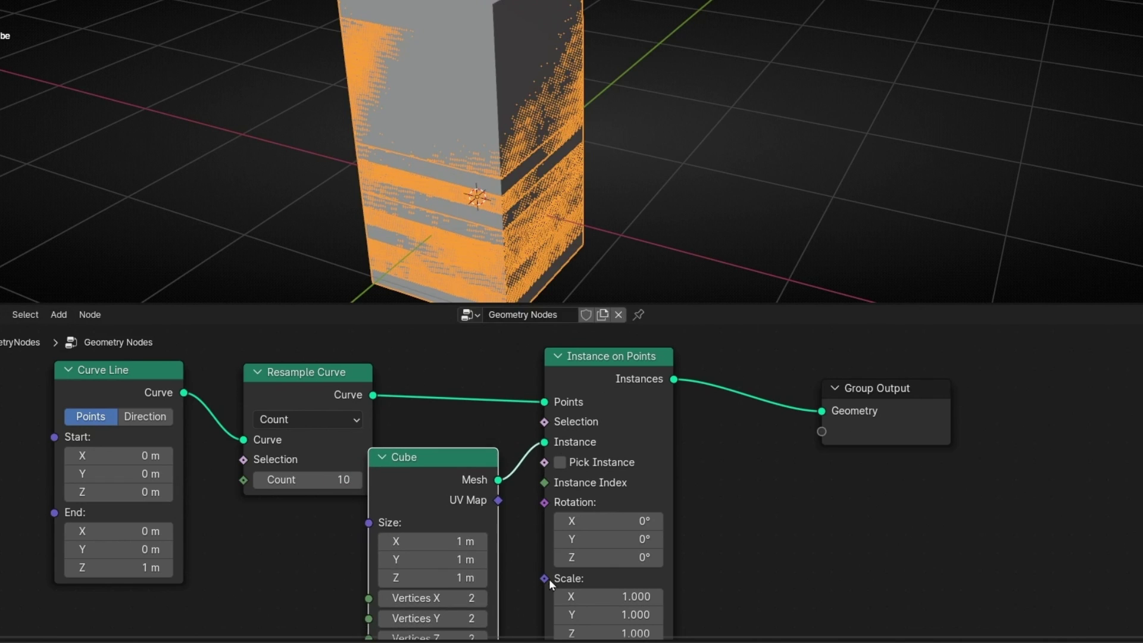
middle_drag(417, 534, 415, 485)
drag(415, 485, 363, 517)
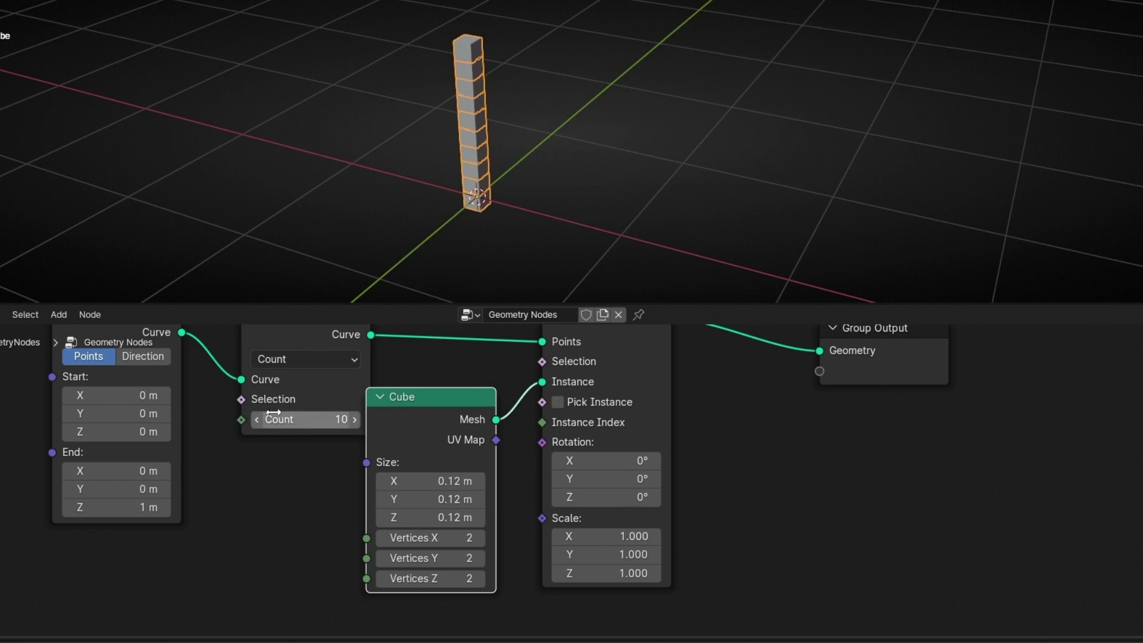
Step: Set the Resample Curve count to 5 and spread the nodes apart on both sides of Instance on Points
mouse_move(284, 413)
mouse_down()
mouse_move(247, 413)
mouse_move(274, 419)
mouse_up()
middle_drag(535, 238, 518, 255)
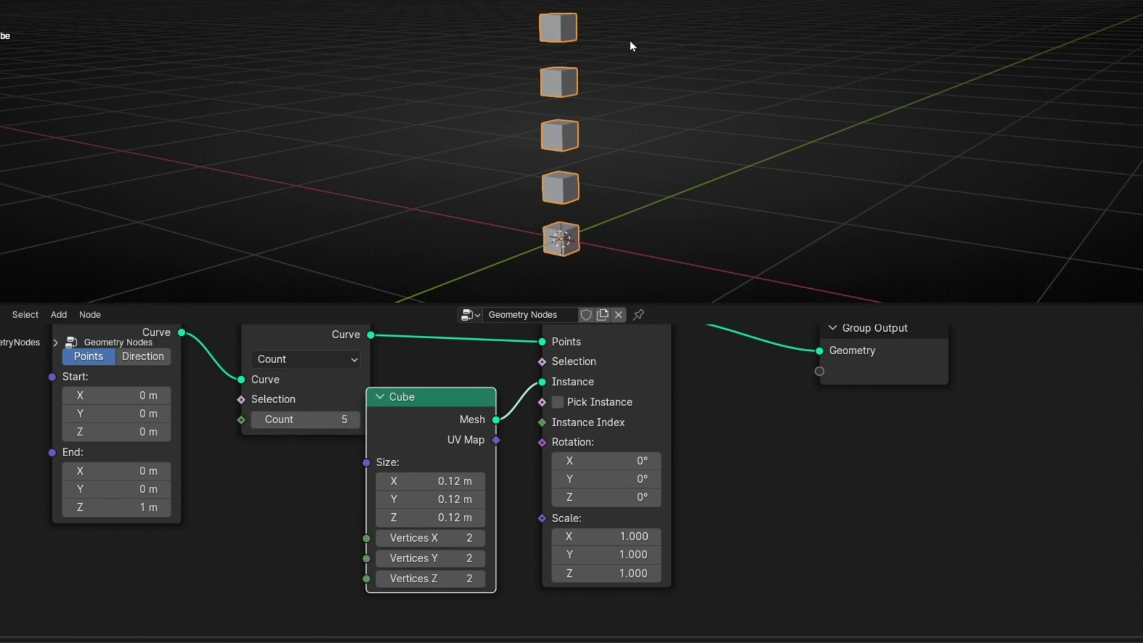
scroll(791, 449, down, 4)
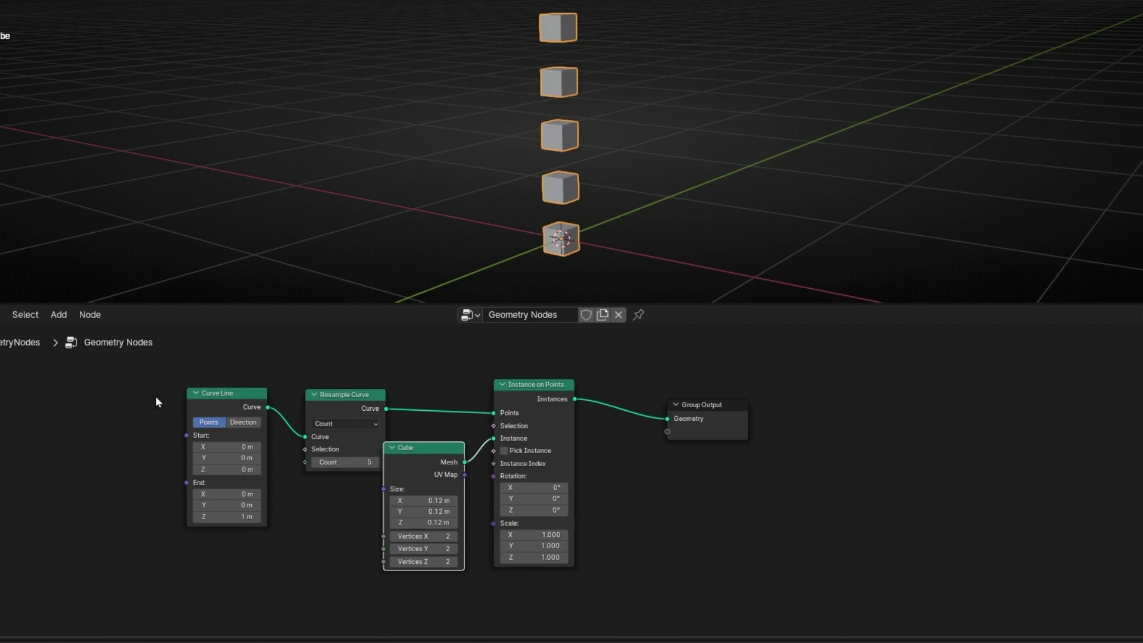
drag(173, 394, 77, 394)
drag(344, 405, 240, 405)
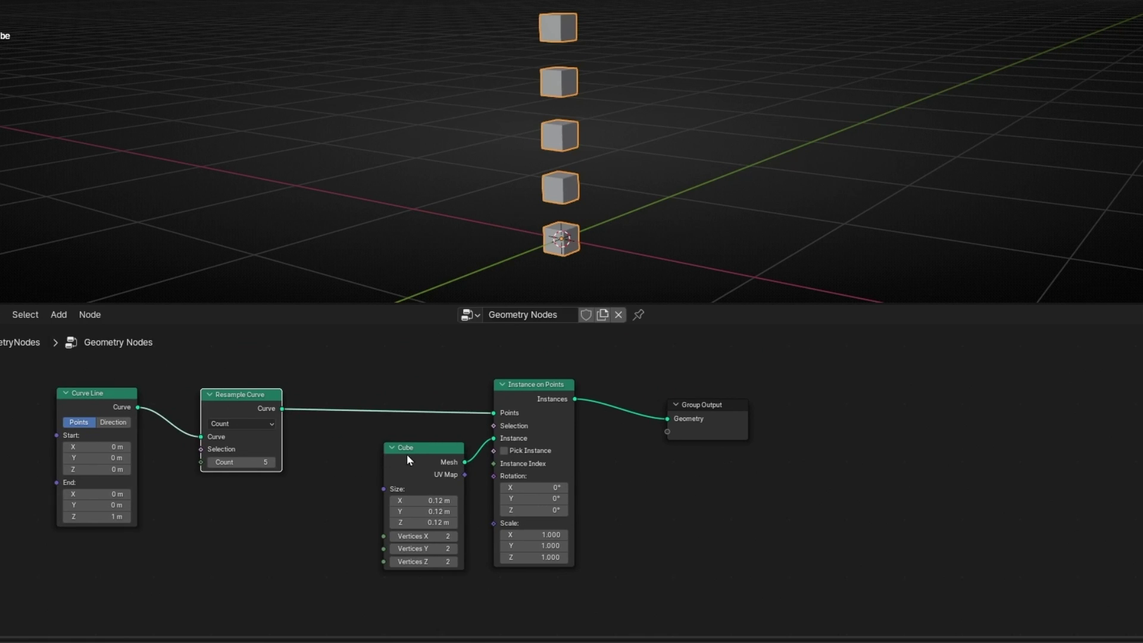
drag(410, 452, 323, 452)
drag(741, 419, 816, 408)
scroll(754, 424, up, 2)
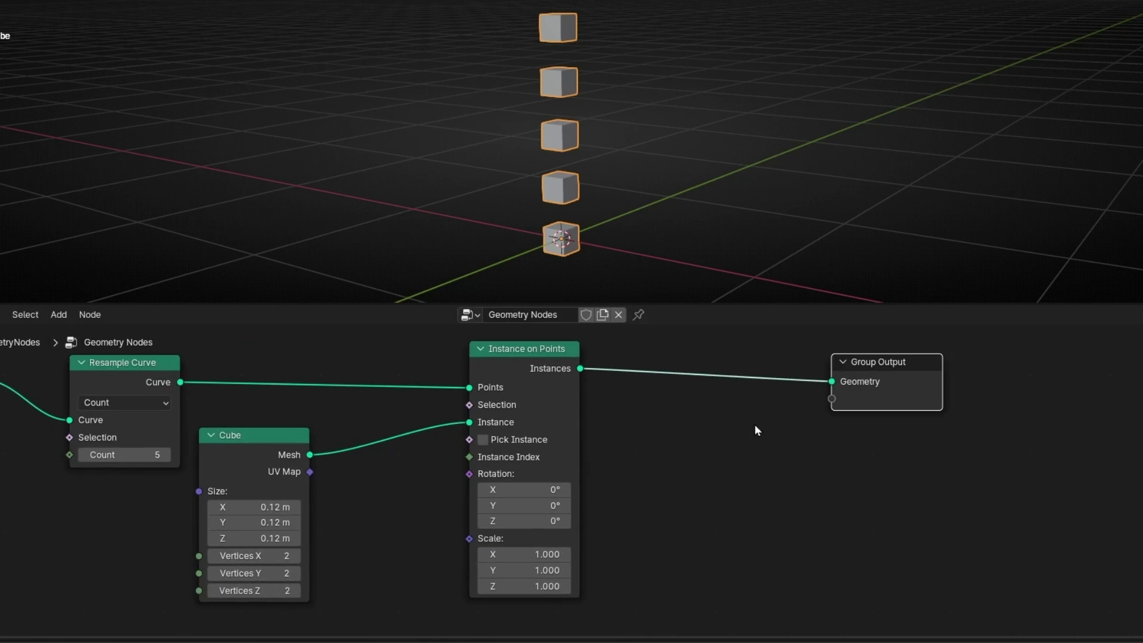
Step: Inspect the geometry data between Instance on Points and Group Output, and widen the area holding the Outliner and modifier properties
middle_drag(621, 440, 452, 437)
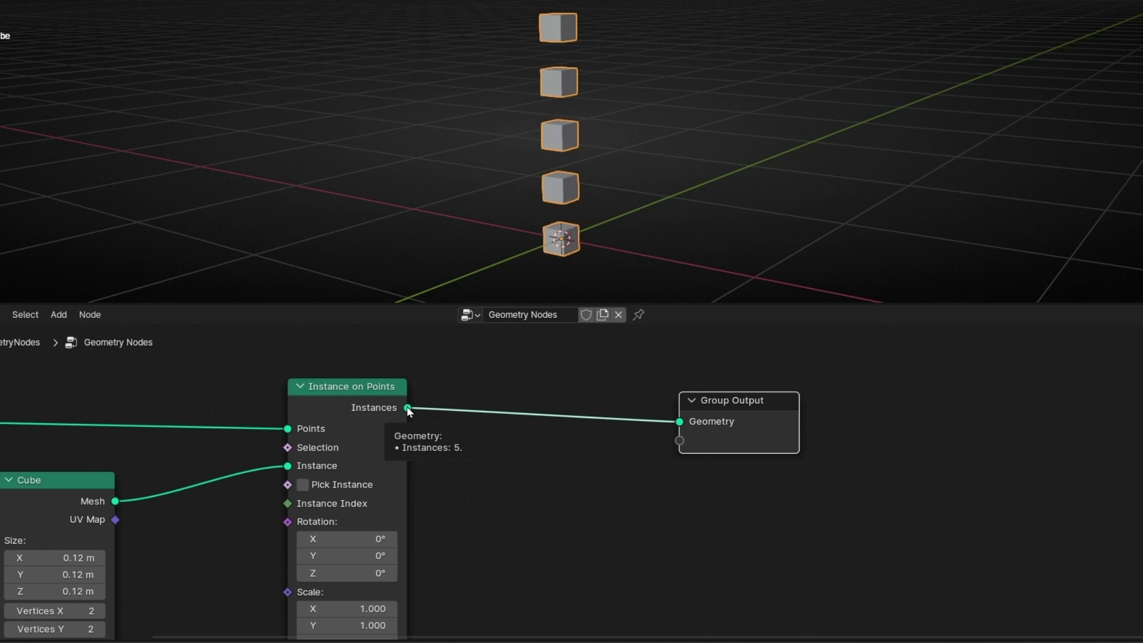
mouse_move(677, 423)
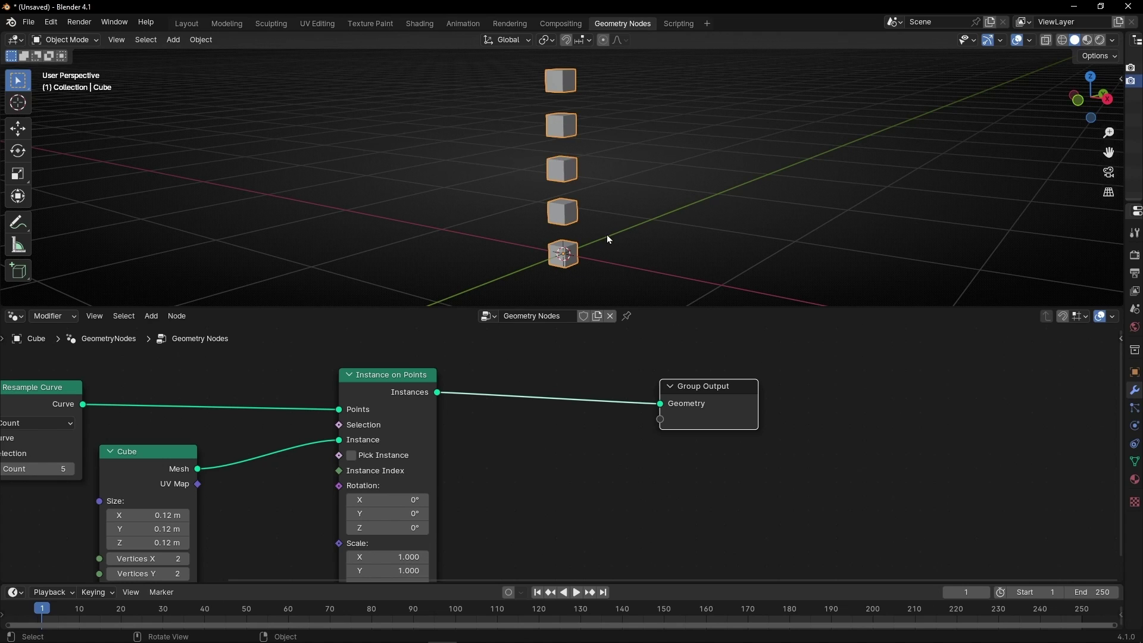
click(65, 39)
drag(1122, 278, 919, 279)
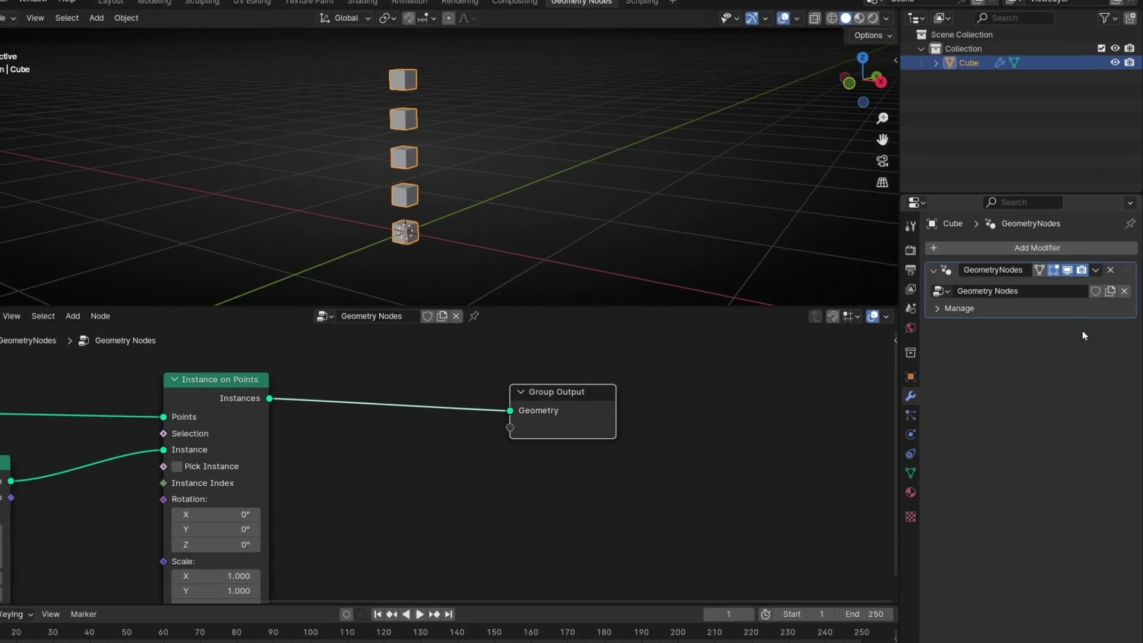
Step: Try to apply the GeometryNodes modifier and check the geometry data reaching Group Output
click(1098, 273)
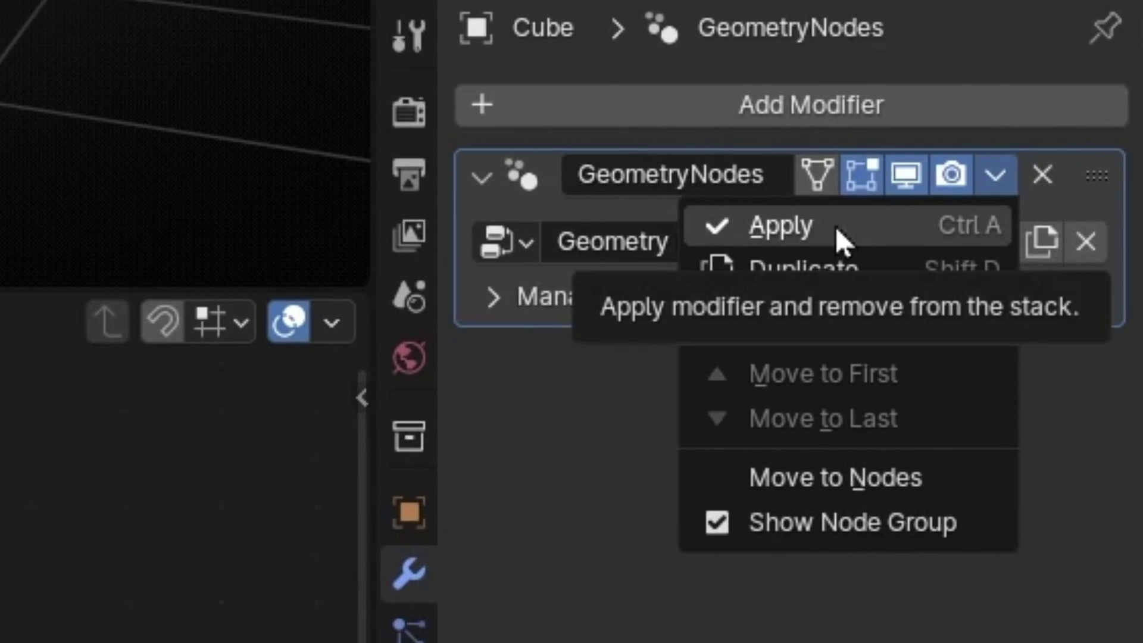
click(836, 228)
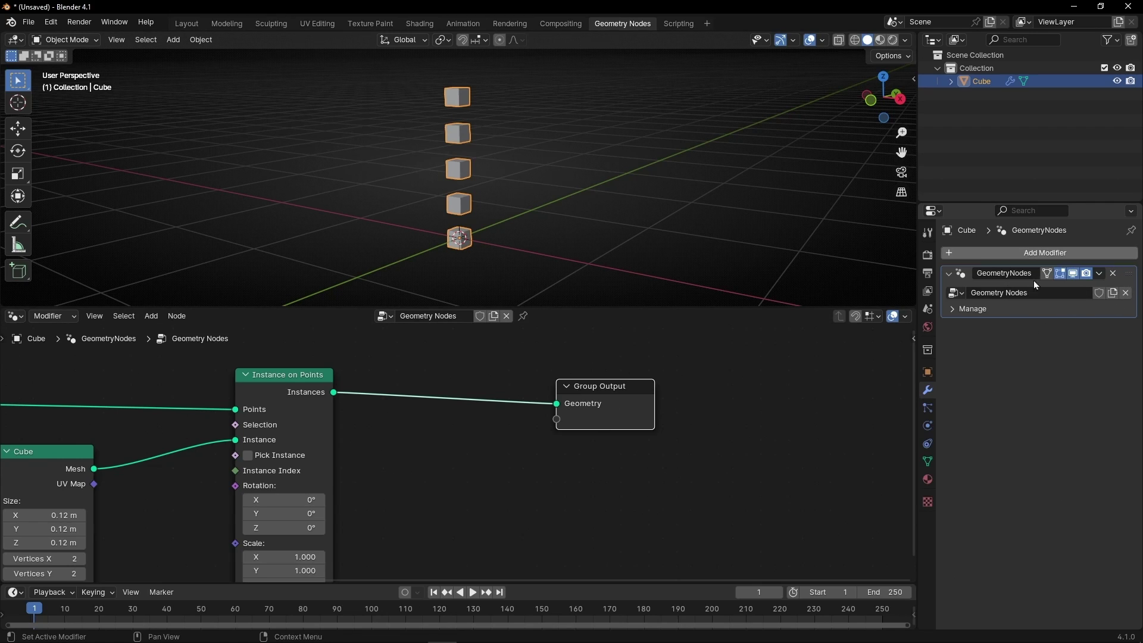
mouse_move(559, 407)
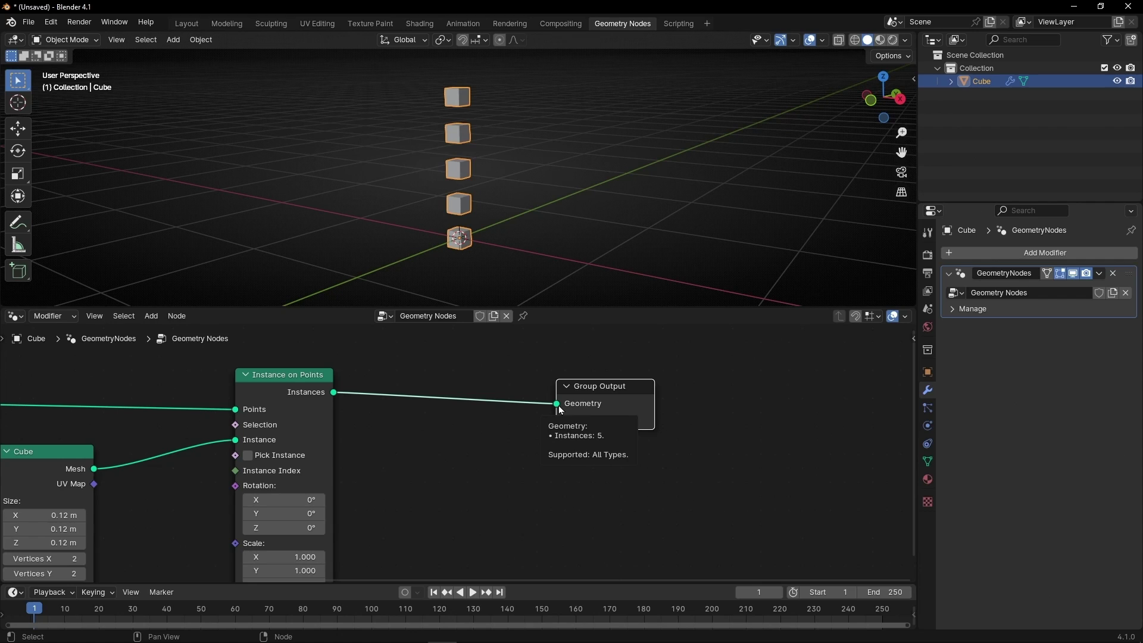
Step: Move Group Output farther along and insert a Realize Instances node between it and Instance on Points
drag(591, 409, 656, 412)
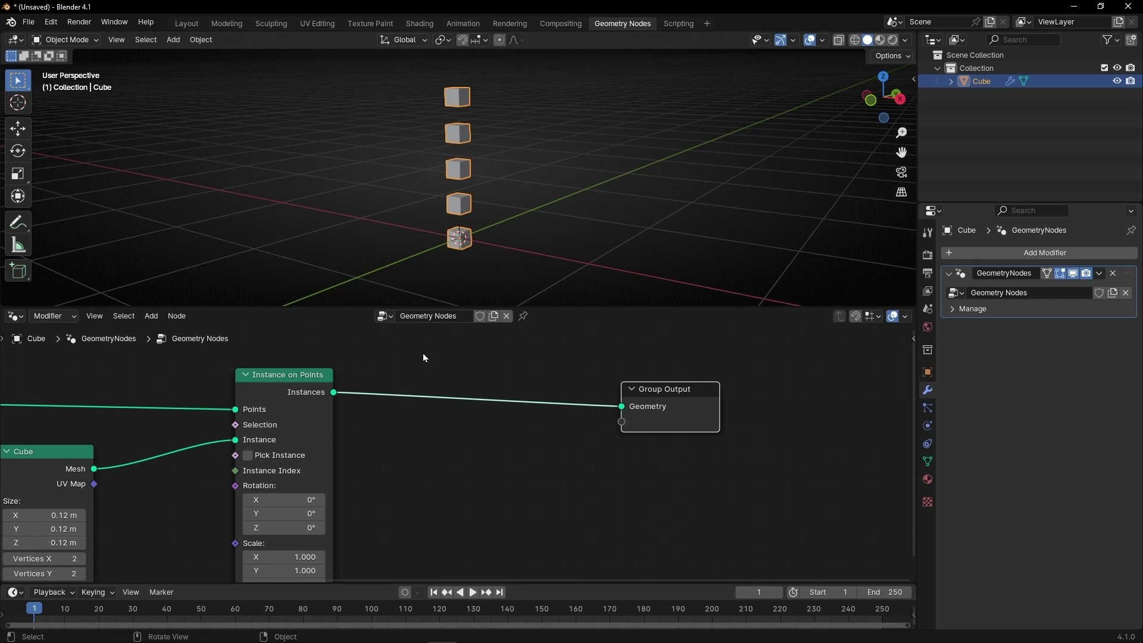
key(shift+a)
text(re)
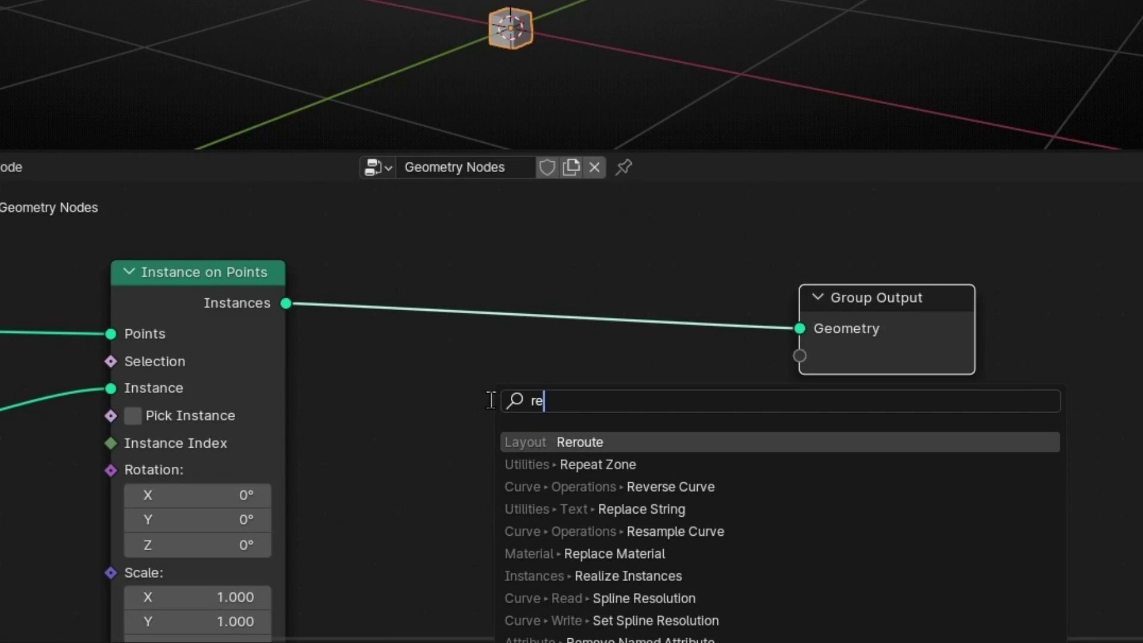
text(ali)
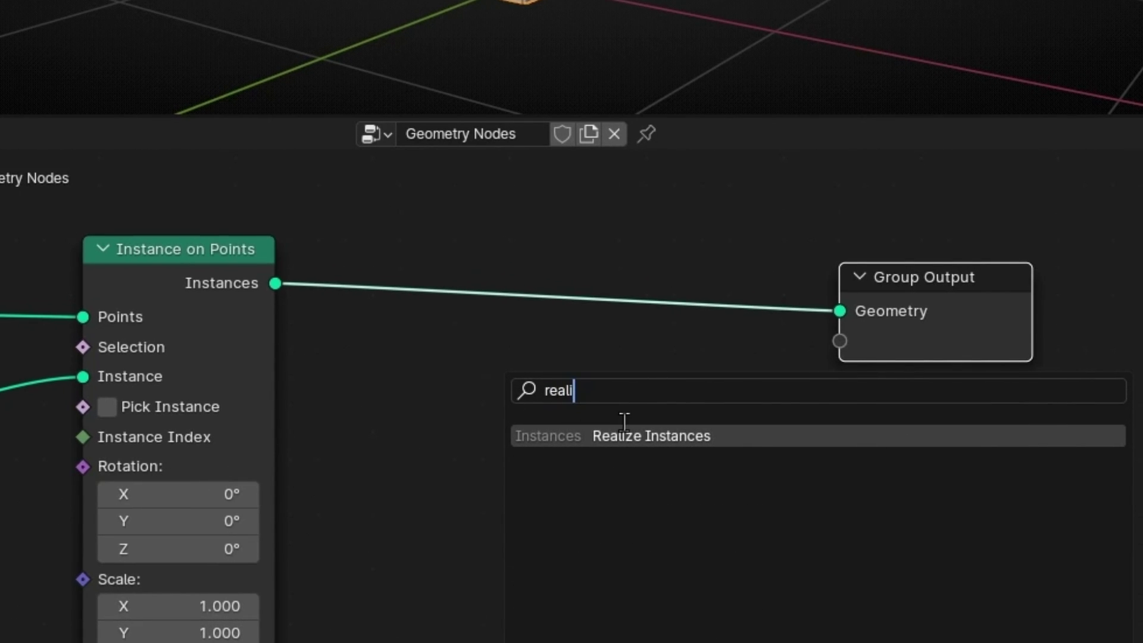
key(Return)
click(475, 262)
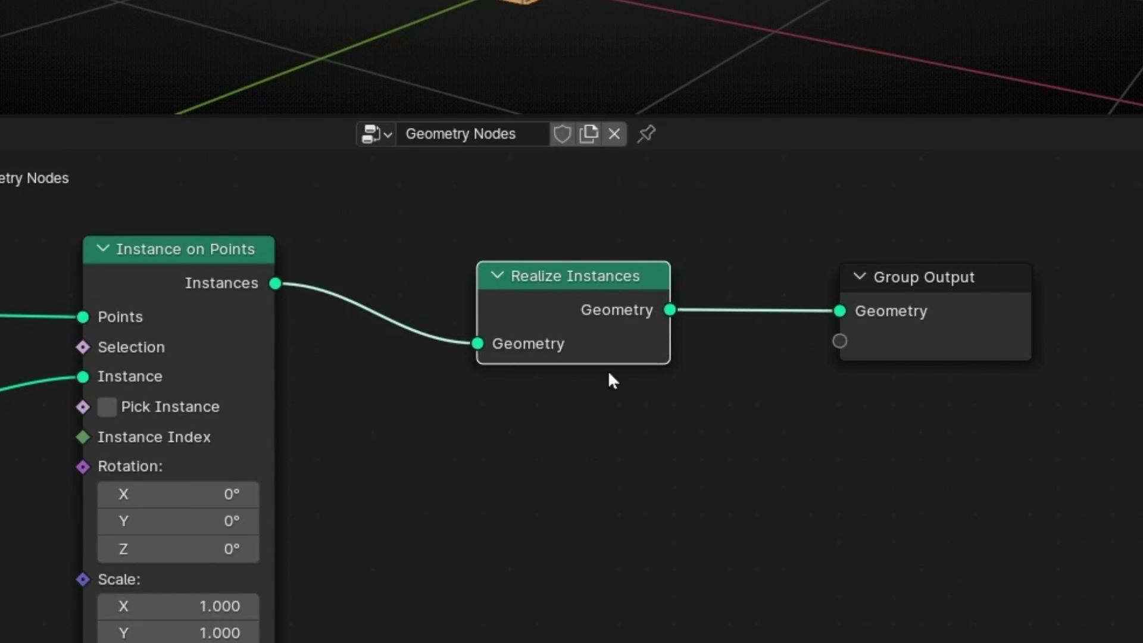
Step: Place an unconnected Geometry to Instance node below Realize Instances for comparison and delete it again
key(shift+a)
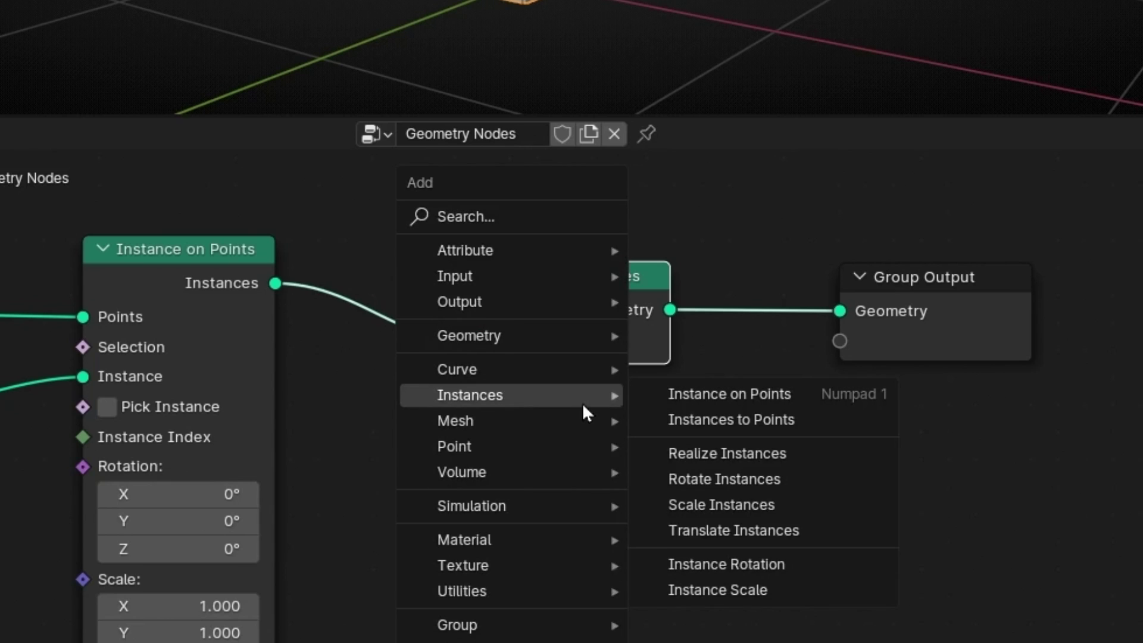
text(geometry to)
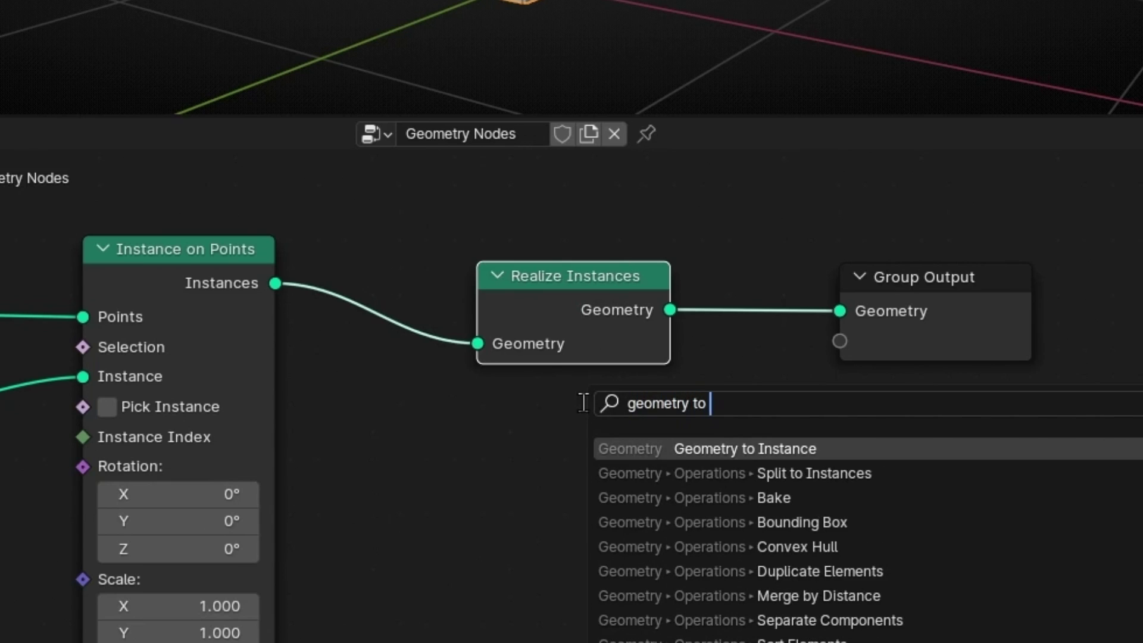
key(Return)
click(414, 411)
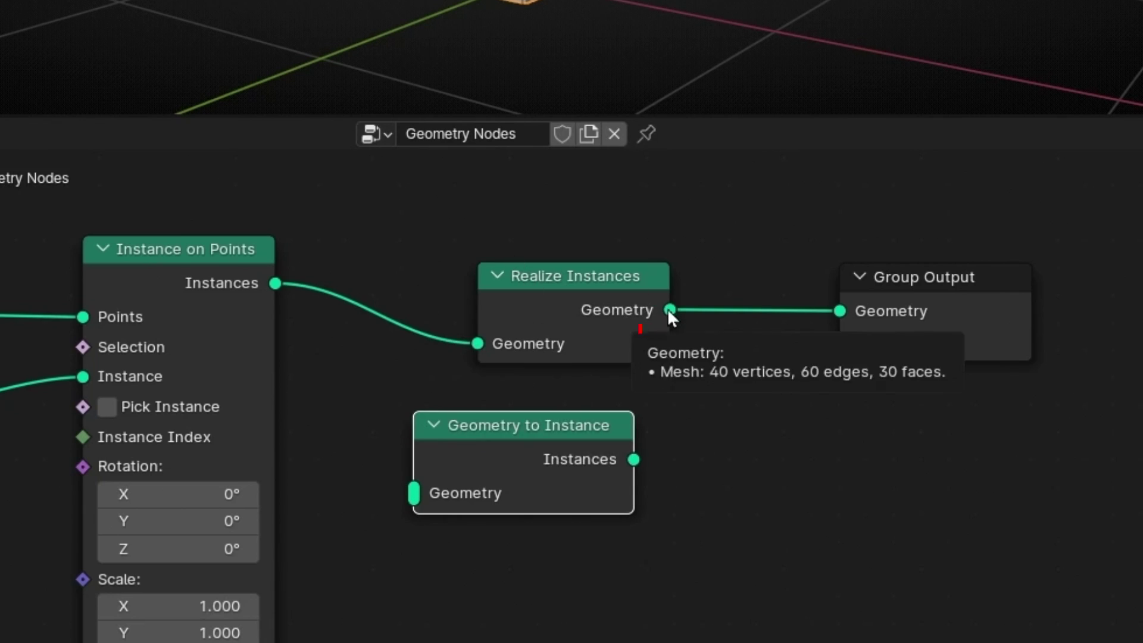
key(x)
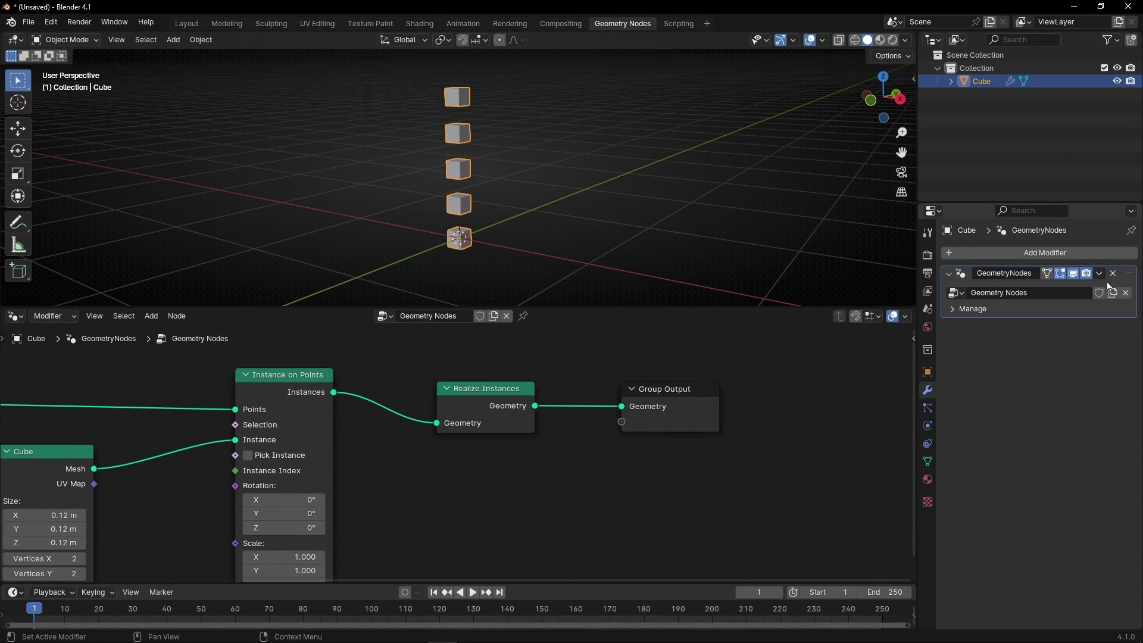
Step: Apply the GeometryNodes modifier to the Cube object and switch it to Edit Mode
click(1102, 274)
click(1068, 291)
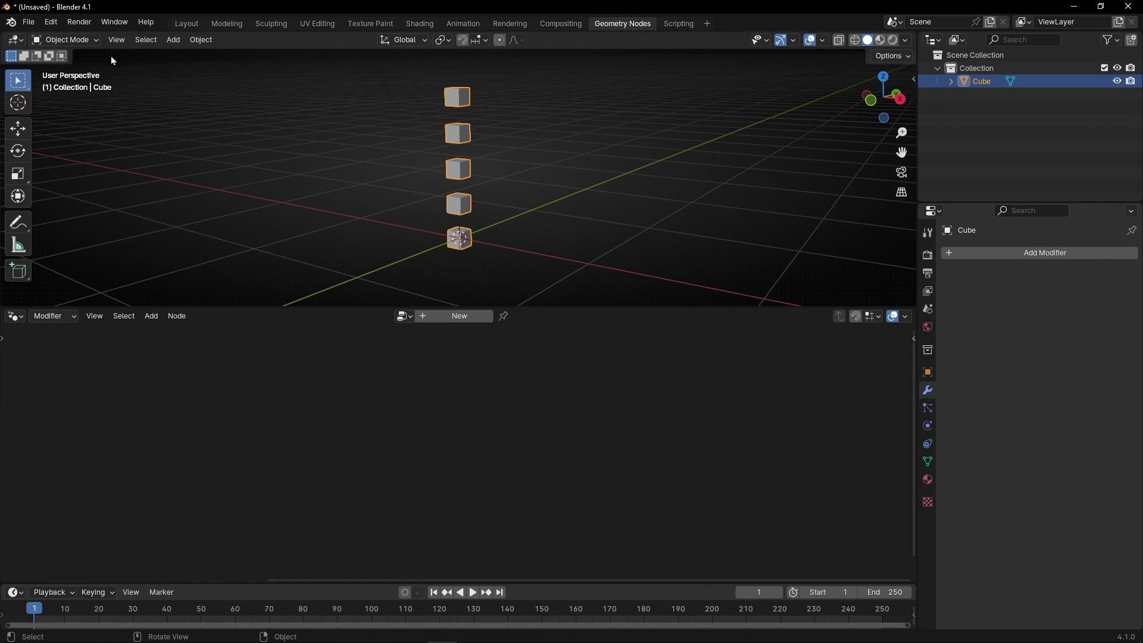
click(64, 40)
click(71, 66)
Step: Try moving an upper corner vertex of the topmost cube and cancel the move
scroll(478, 119, up, 1)
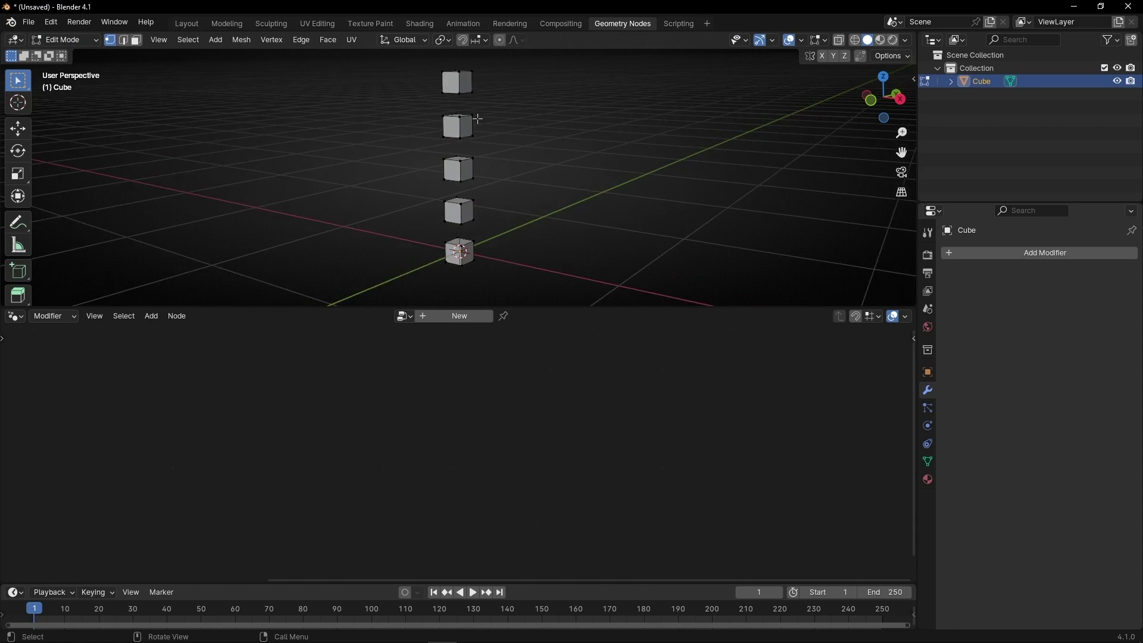
scroll(478, 119, up, 1)
shift+middle_drag(478, 119, 479, 166)
click(466, 158)
key(g)
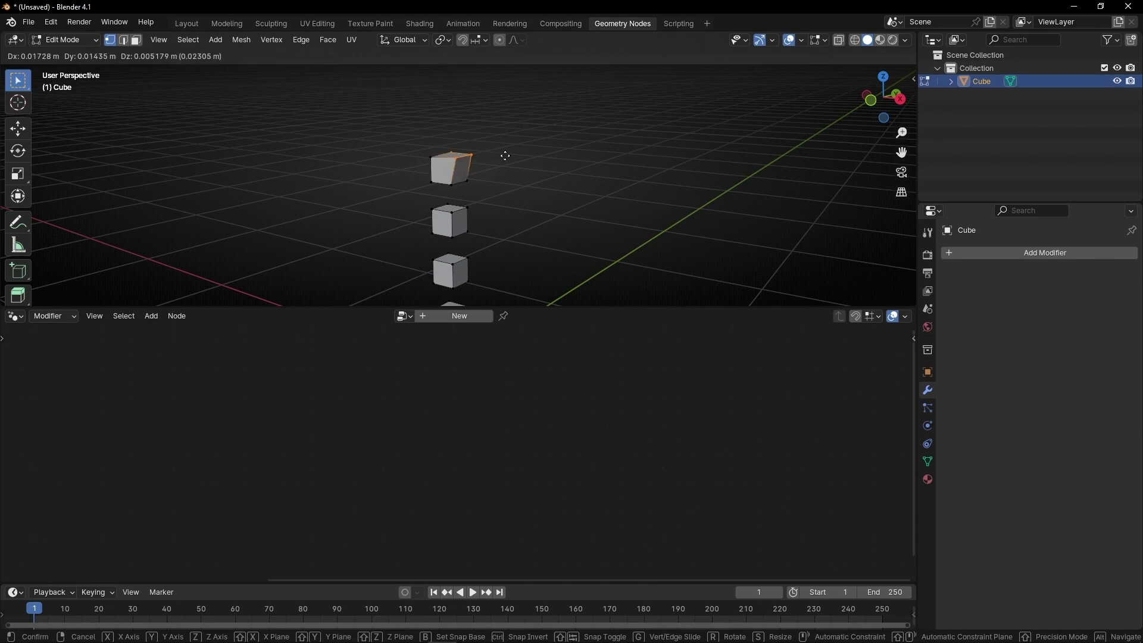
key(Escape)
scroll(418, 141, down, 2)
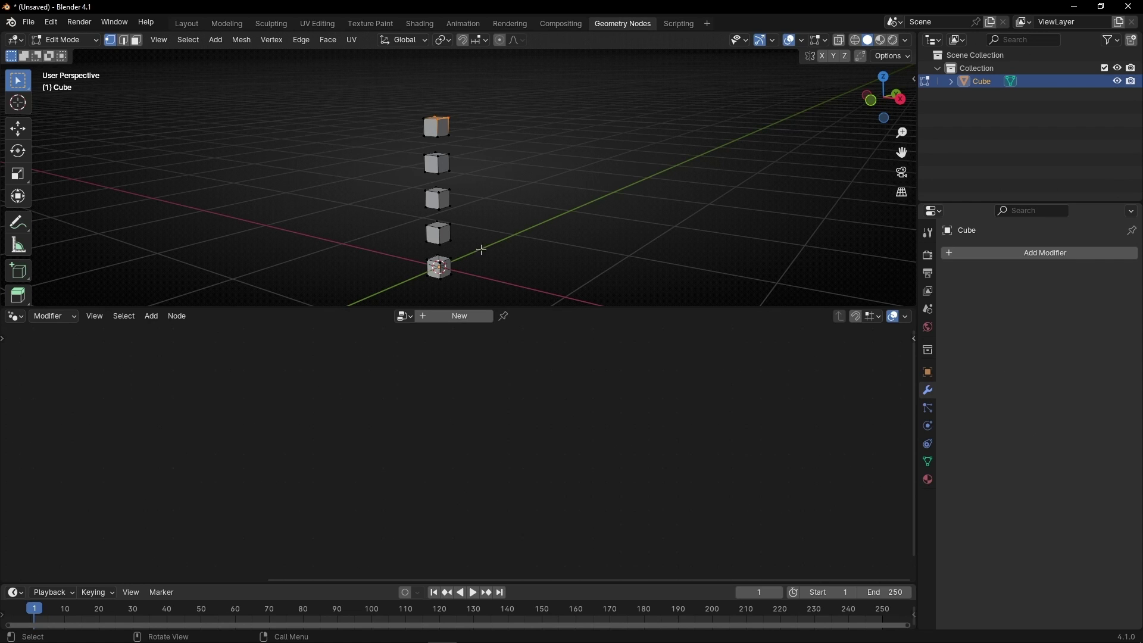
Step: Select the entire mesh of all the cubes and try to separate it by loose parts
key(a)
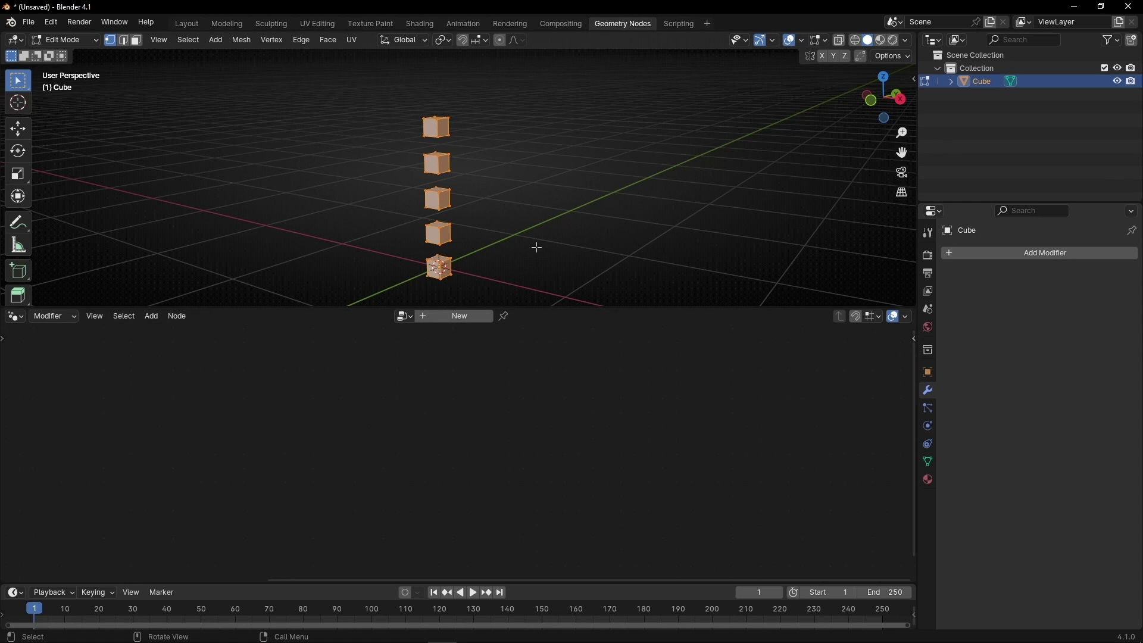
click(241, 39)
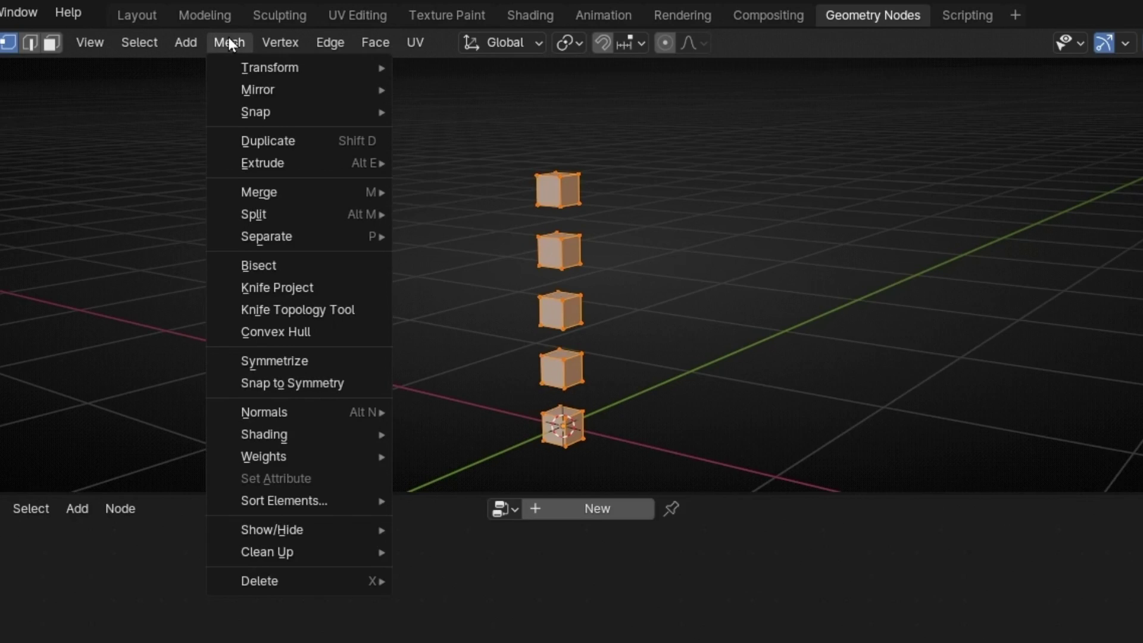
mouse_move(306, 235)
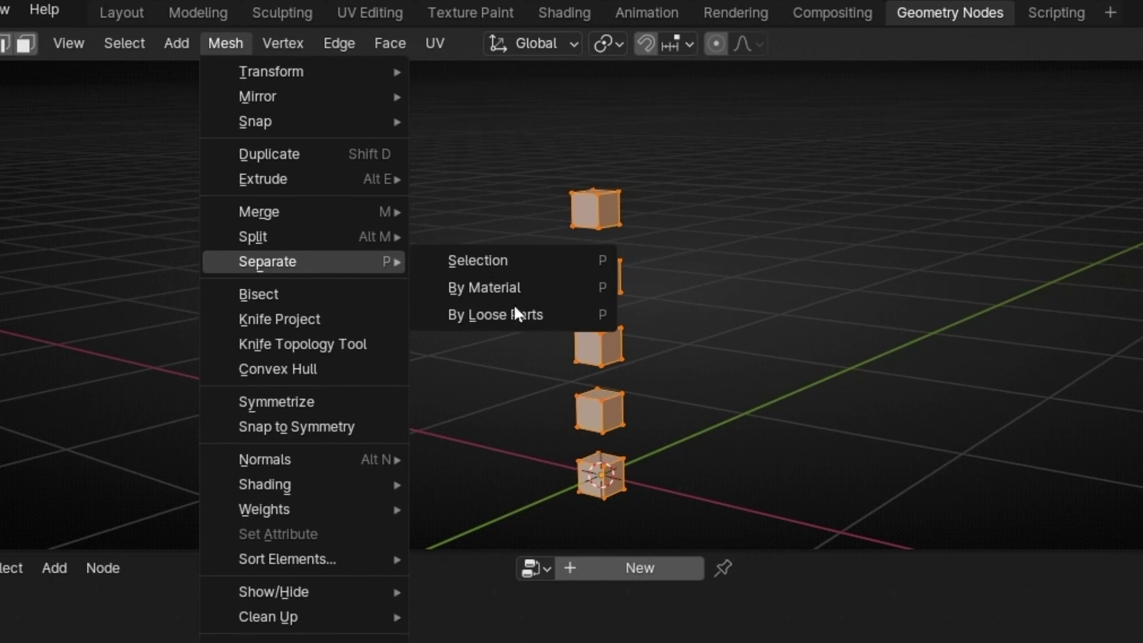
click(512, 313)
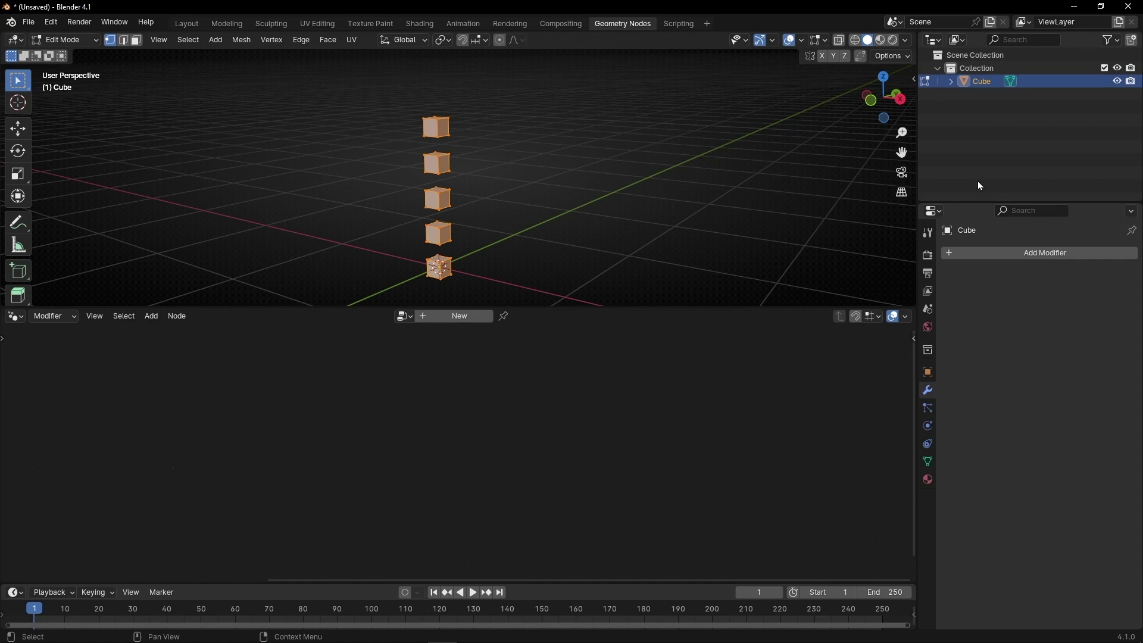
Step: Separate the selected mesh by loose parts into individual cube objects and return to Object Mode
click(252, 44)
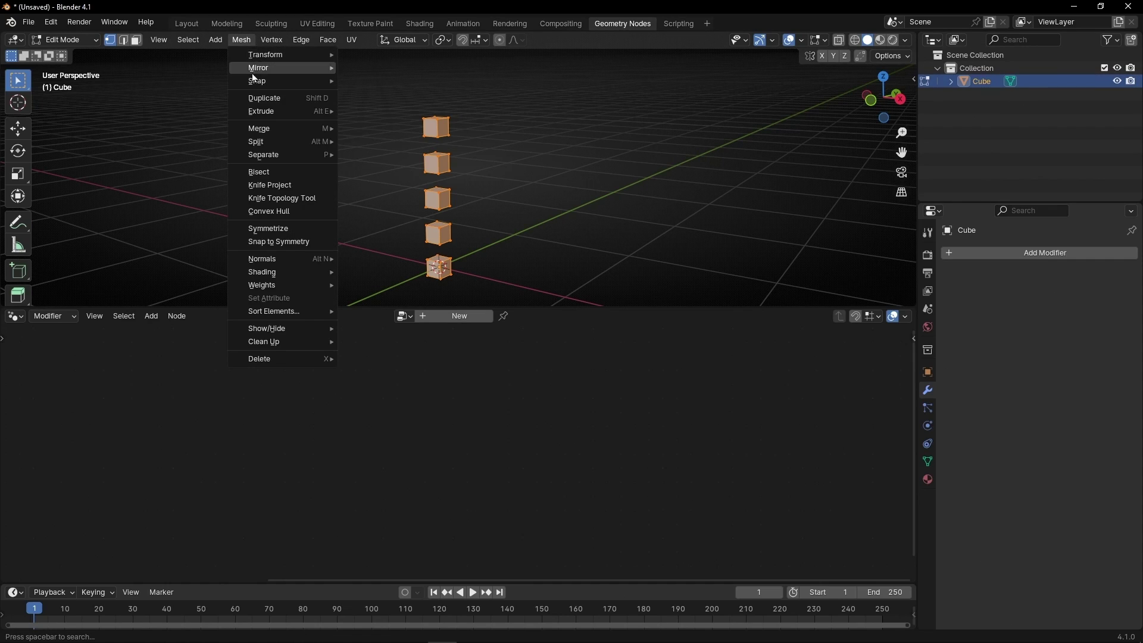
mouse_move(258, 154)
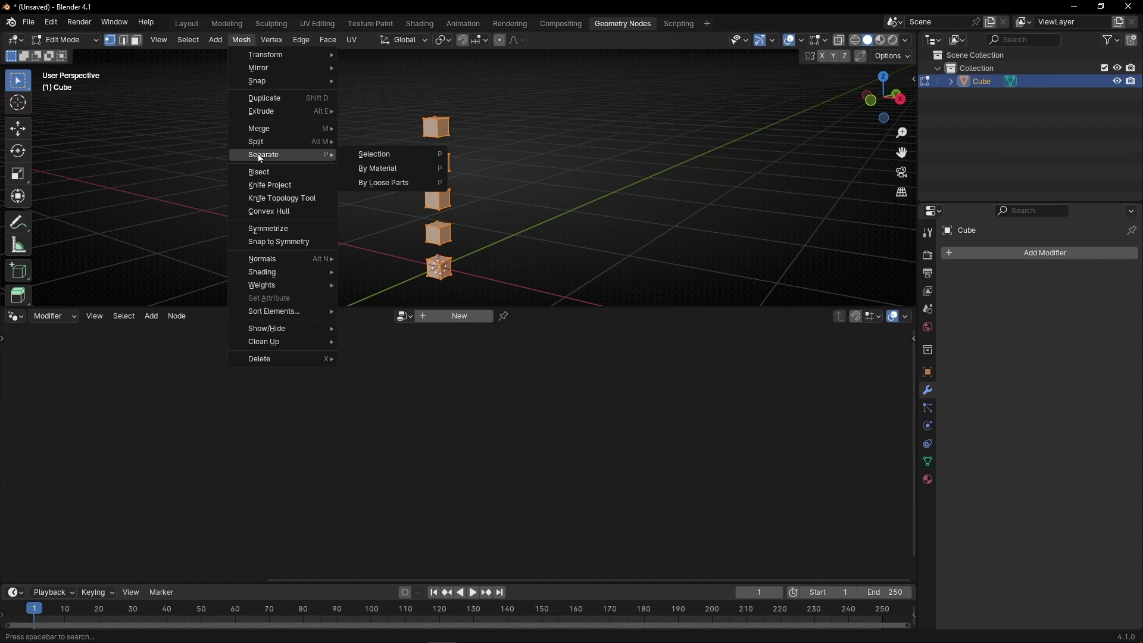
click(394, 181)
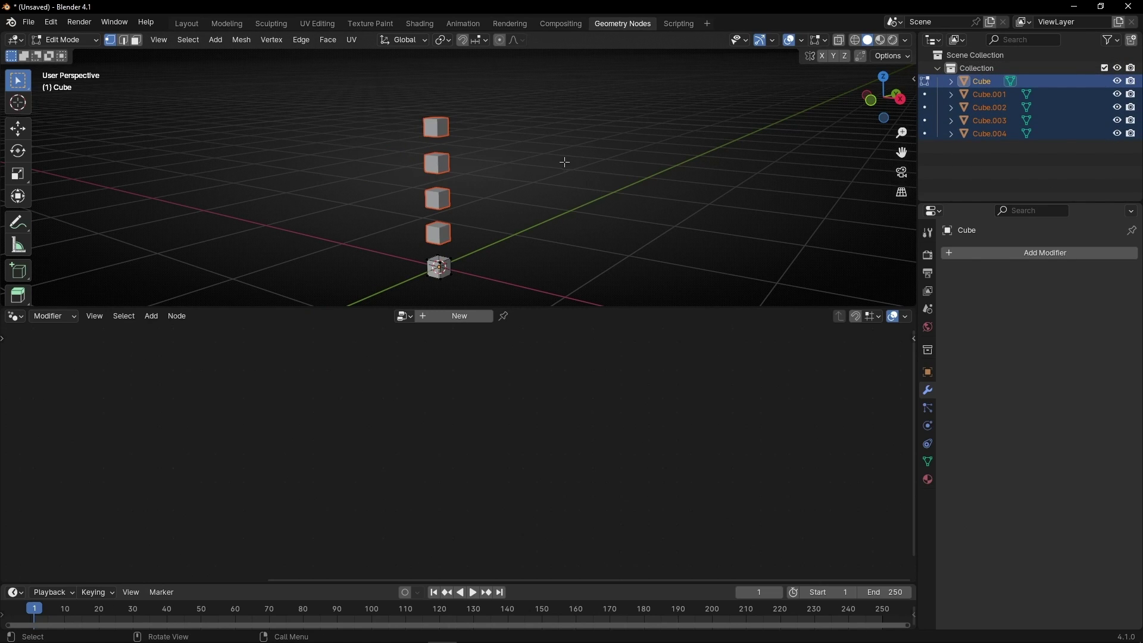
key(Tab)
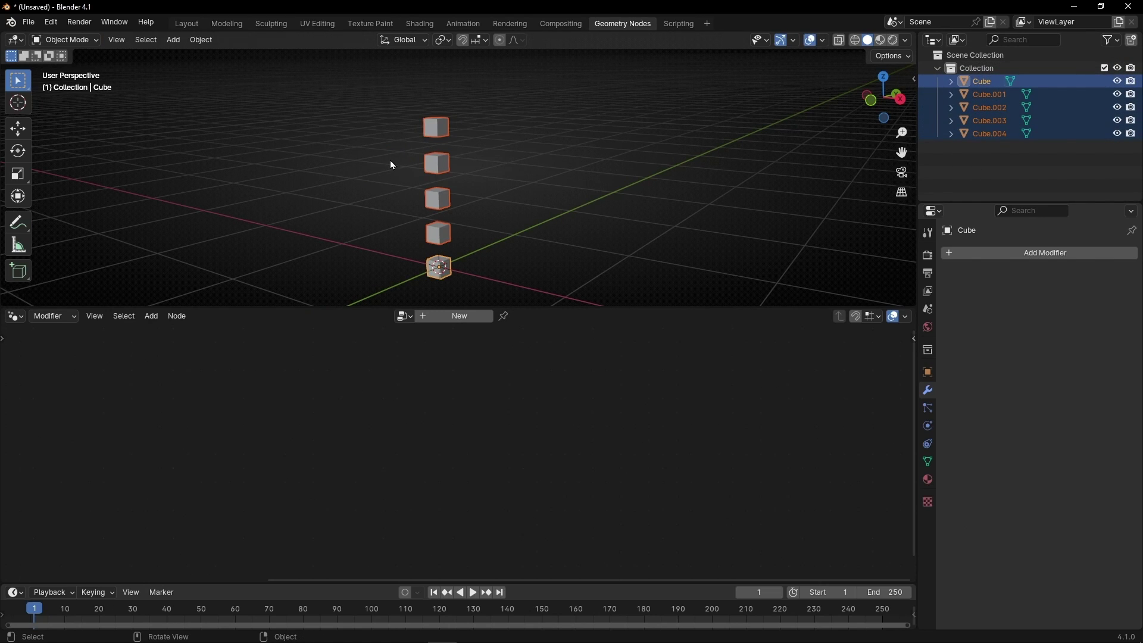
Step: Move the top three cubes of the stack apart from one another, then select the one farthest along the negative side
click(436, 127)
key(g)
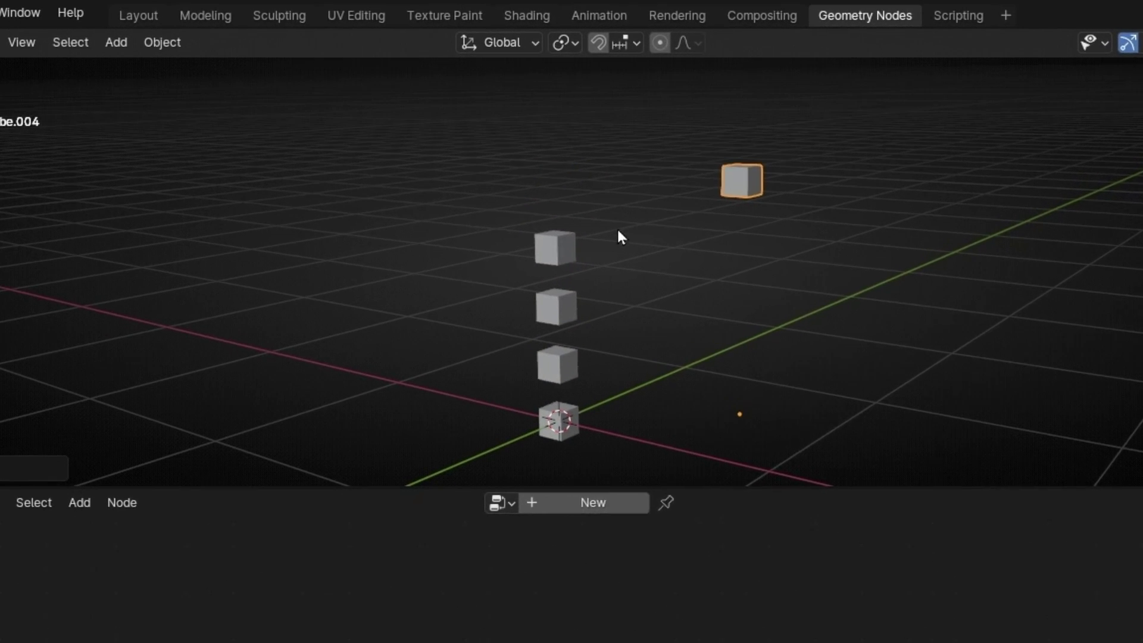
right_click(384, 273)
click(618, 346)
key(g)
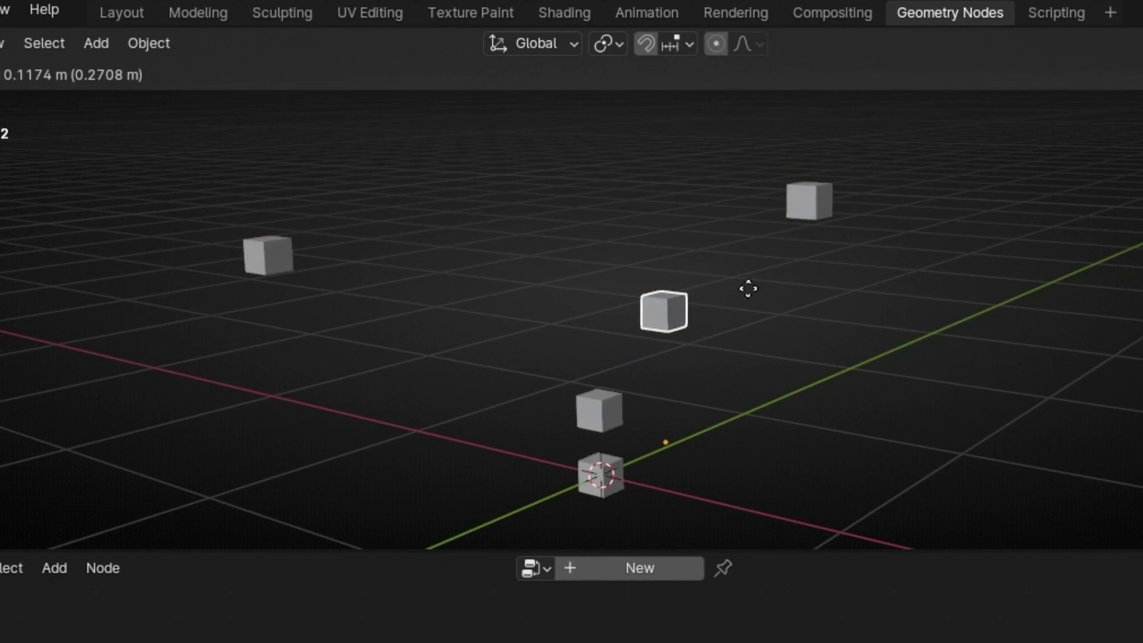
click(750, 289)
click(276, 275)
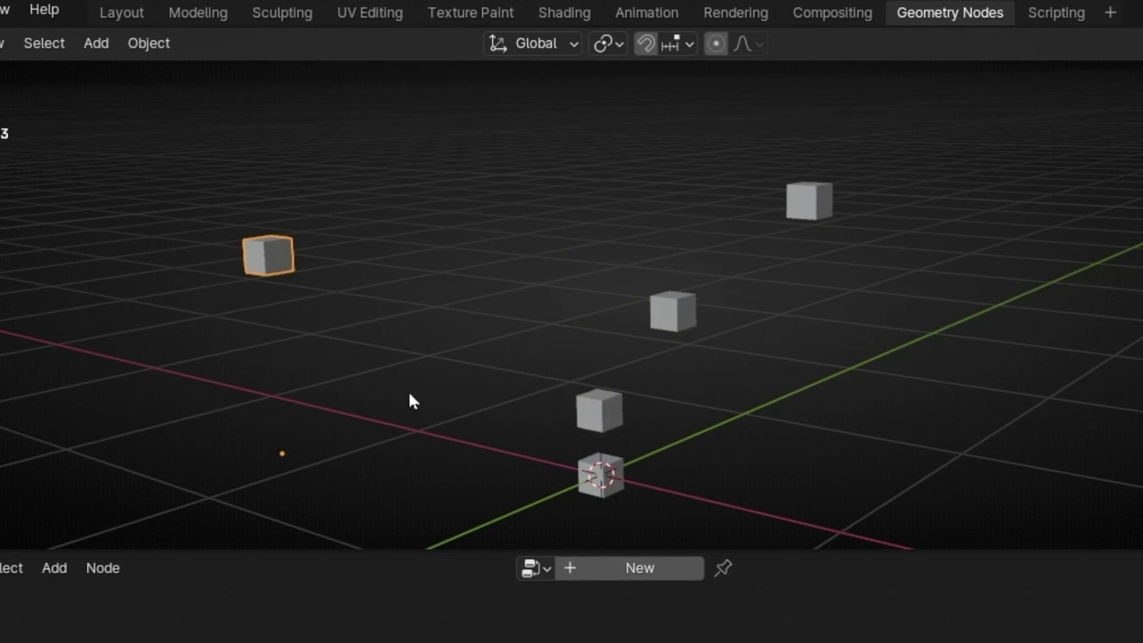
Step: Select all five cubes, set their origins to their geometry, and deselect them
key(a)
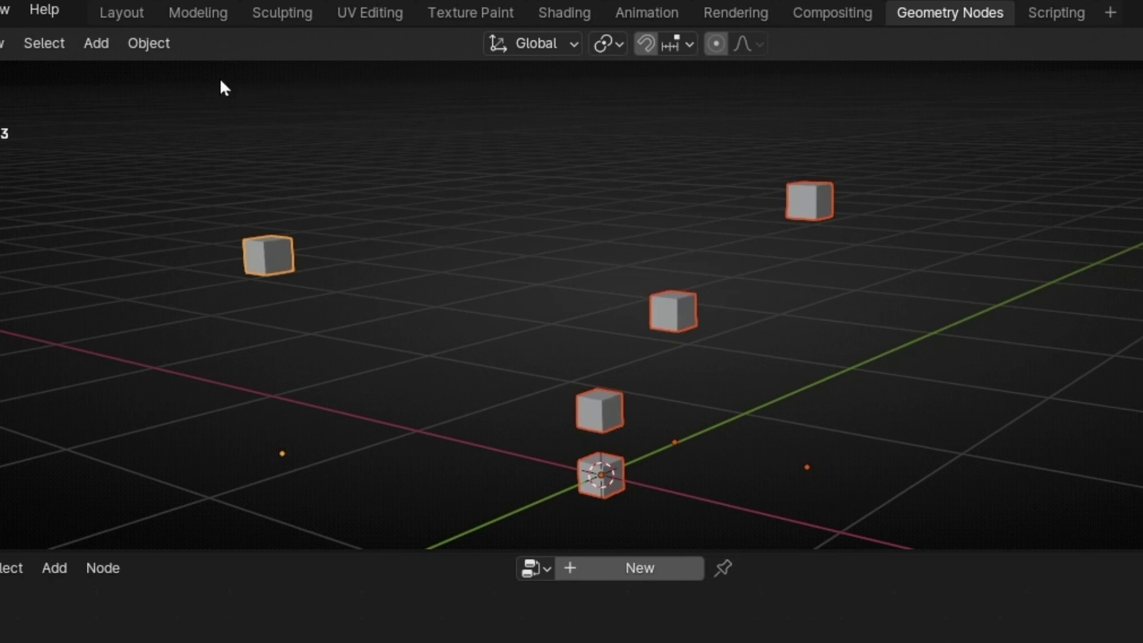
click(152, 52)
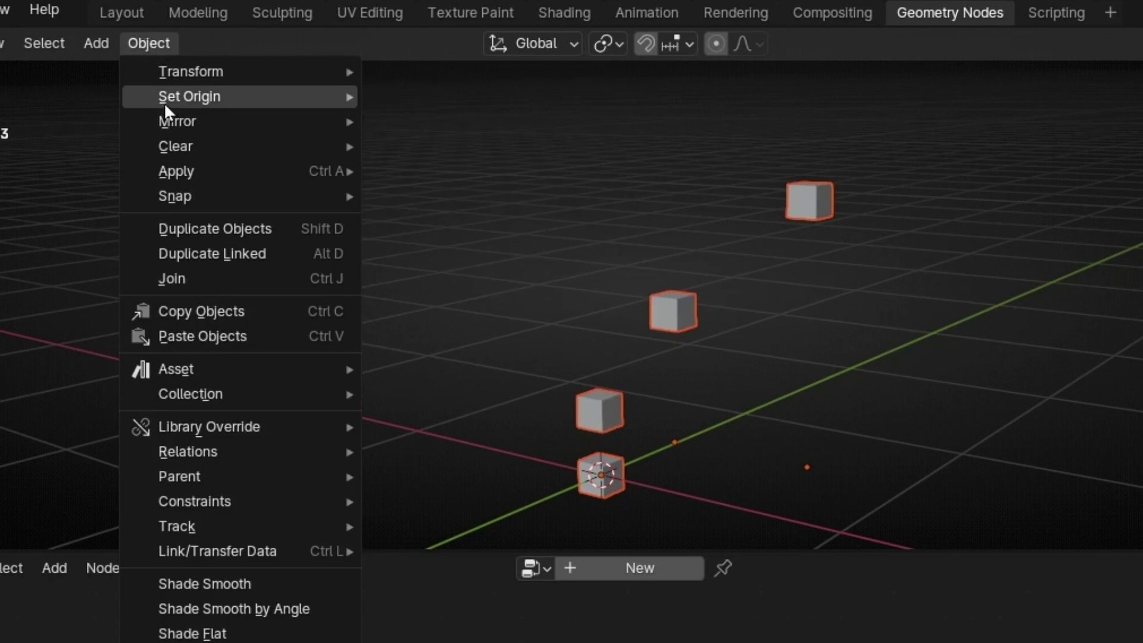
mouse_move(163, 98)
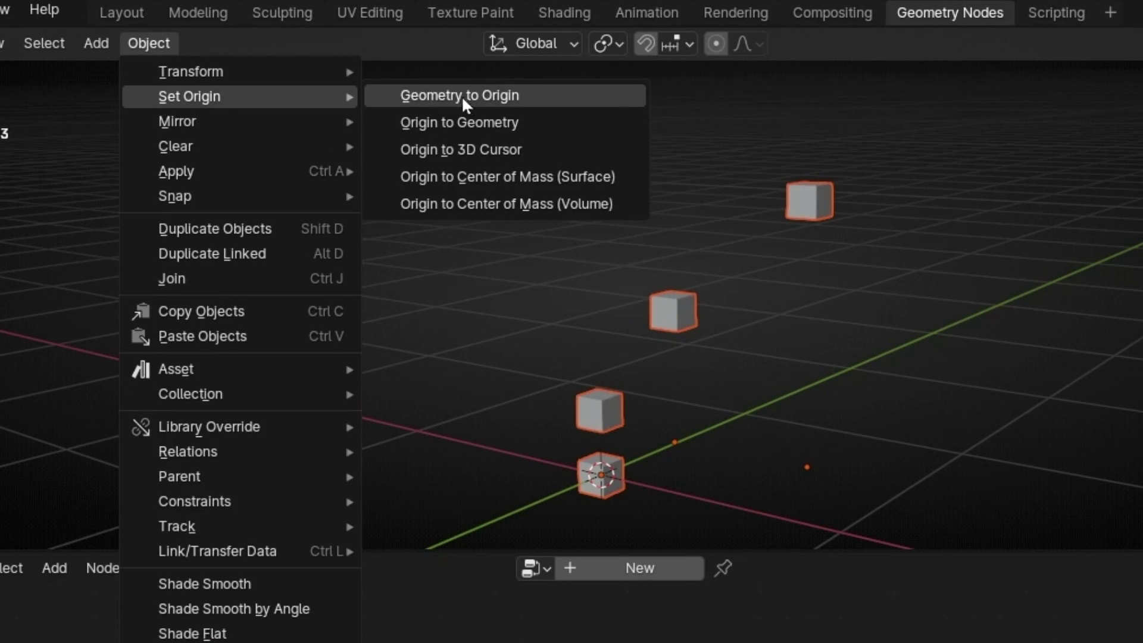
click(542, 123)
click(691, 347)
Step: Move the middle cube and the two lowest cubes of the former stack to separate spots
click(673, 311)
key(g)
click(593, 435)
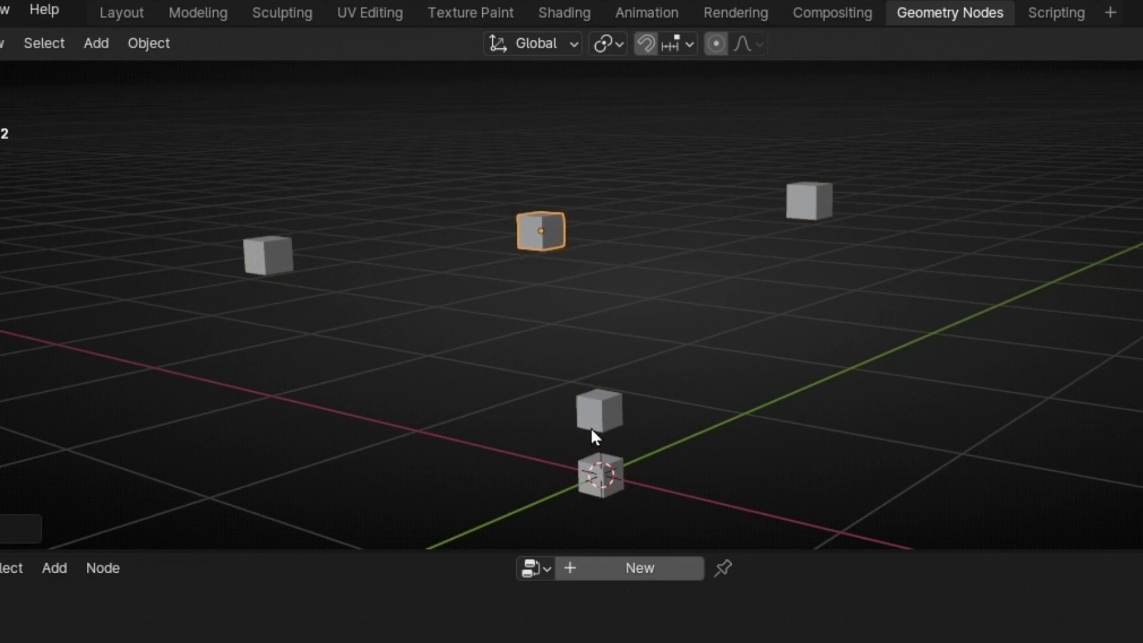
click(593, 430)
key(g)
click(690, 332)
click(613, 469)
key(g)
click(485, 375)
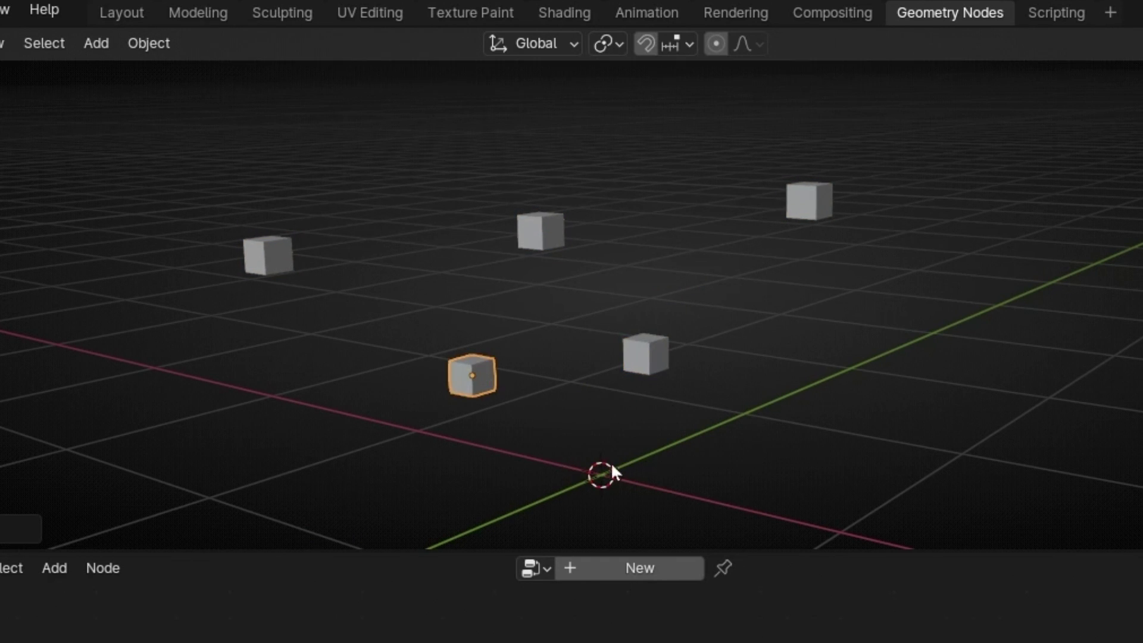
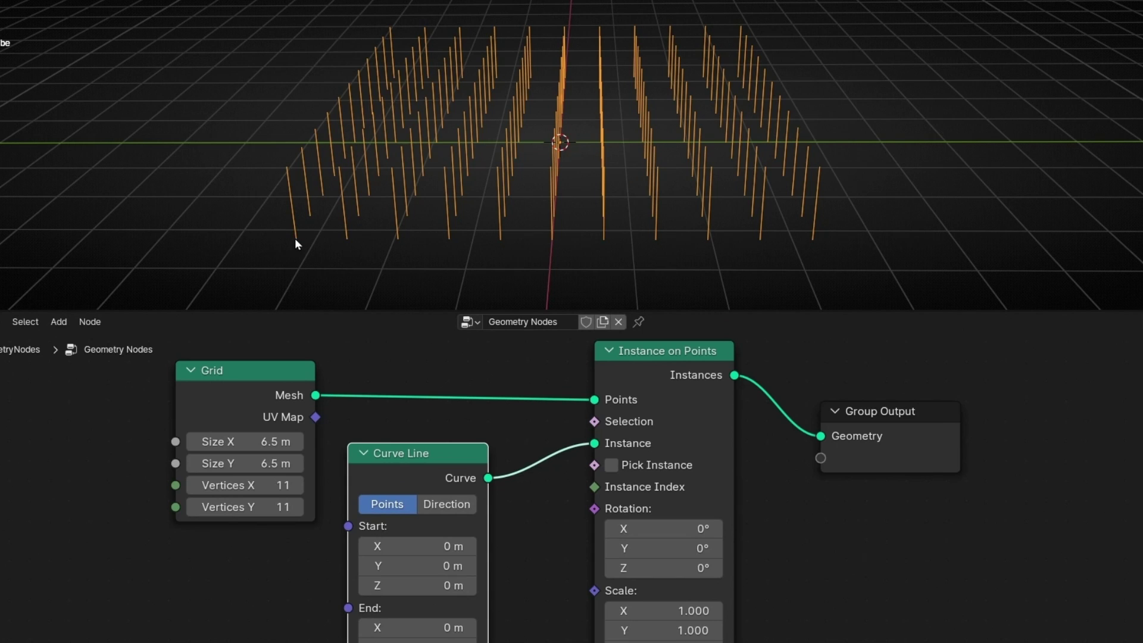
Step: Attach a Viewer node to the Grid's Mesh output and delete it again
ctrl+shift+click(276, 397)
click(508, 396)
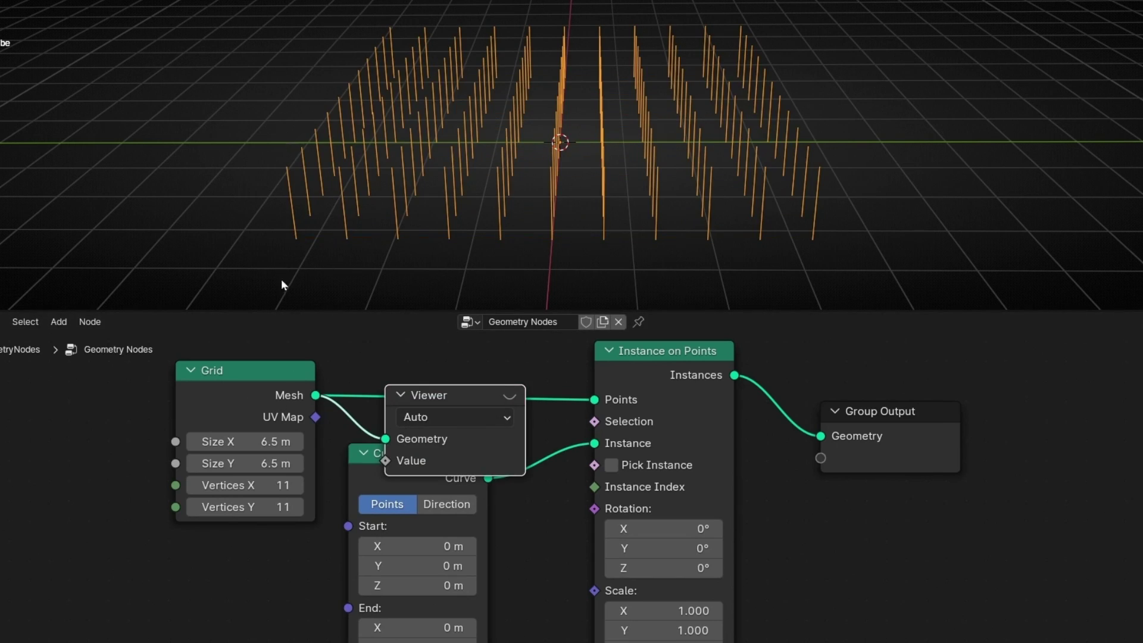
click(466, 397)
key(x)
Step: Spread the node tree out by moving the Grid and Group Output nodes away from Instance on Points
scroll(774, 497, down, 2)
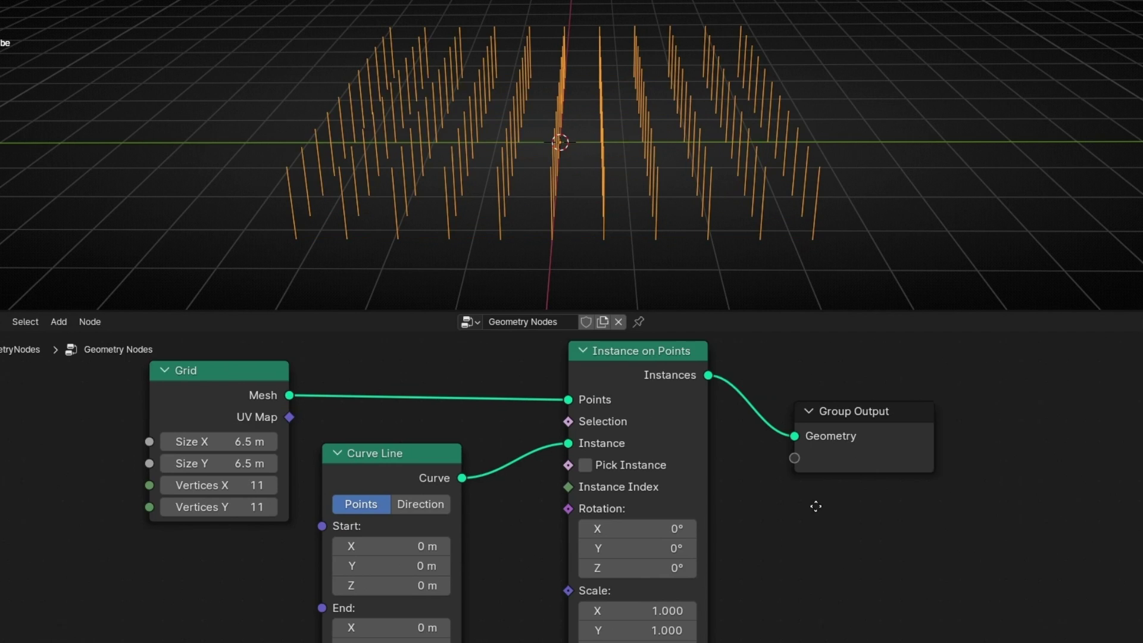
scroll(753, 490, down, 1)
drag(757, 446, 930, 439)
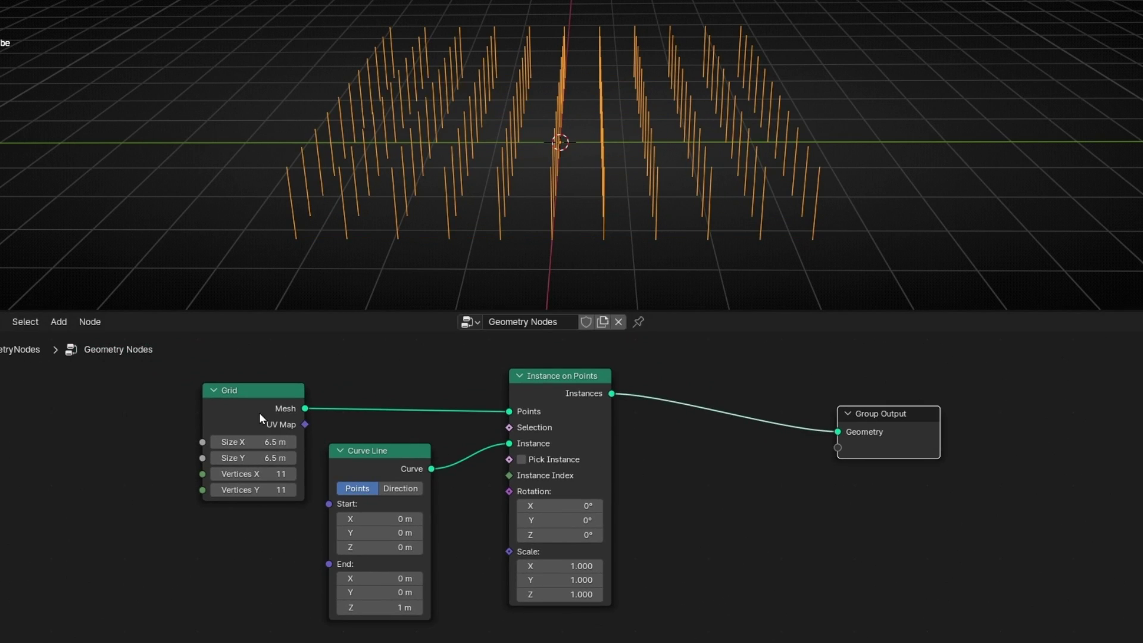
drag(259, 412, 159, 413)
middle_drag(757, 459, 551, 475)
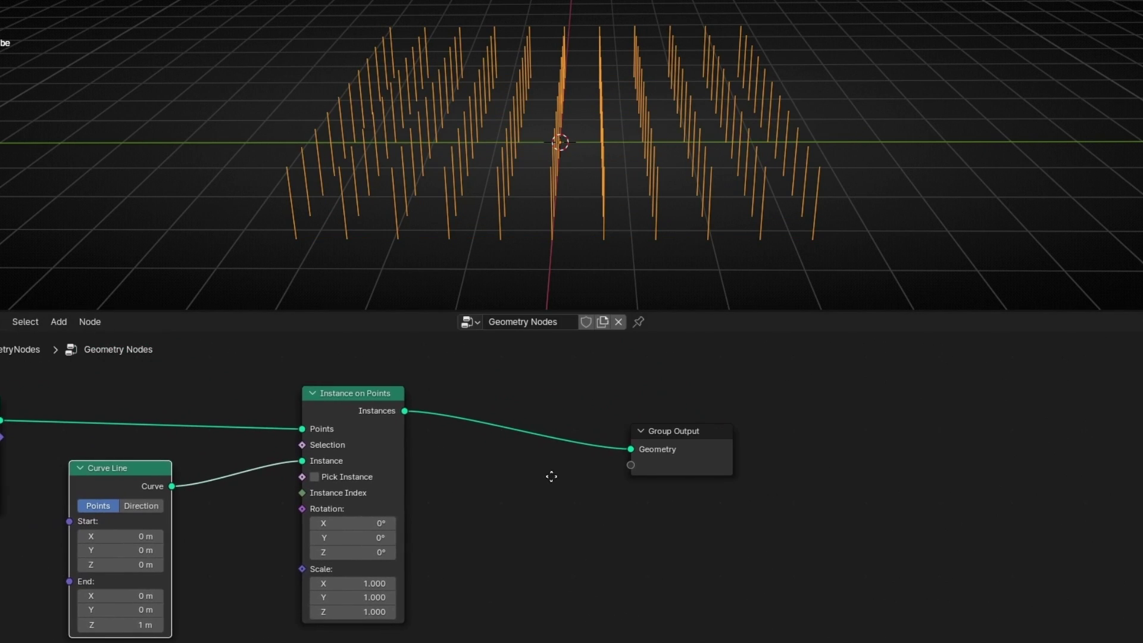
drag(717, 447, 842, 445)
scroll(416, 389, up, 3)
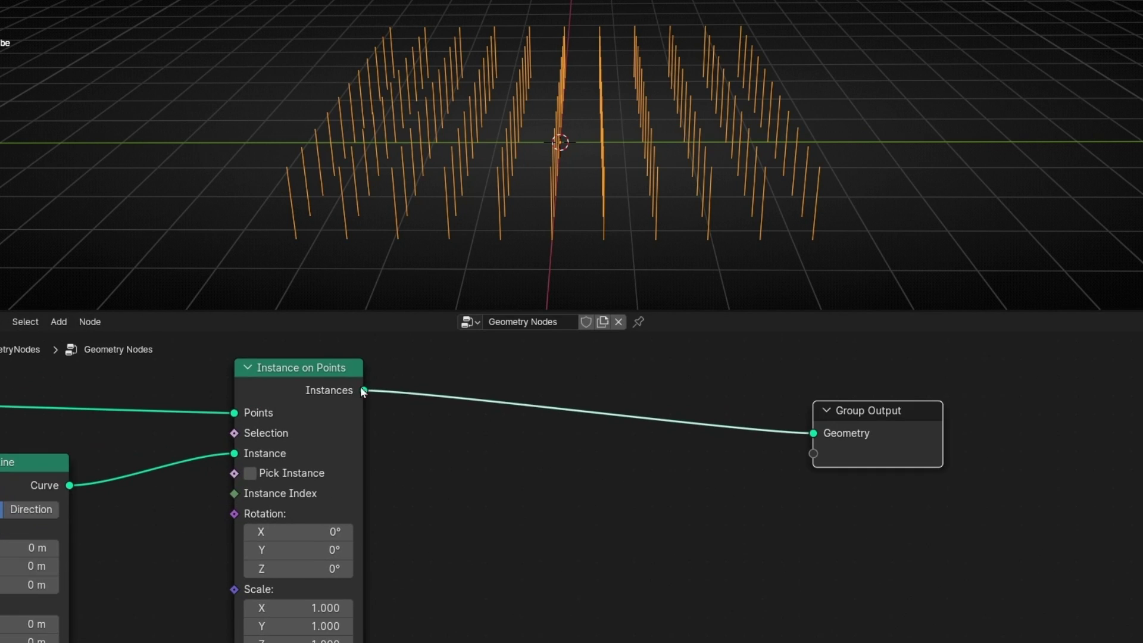
mouse_move(347, 385)
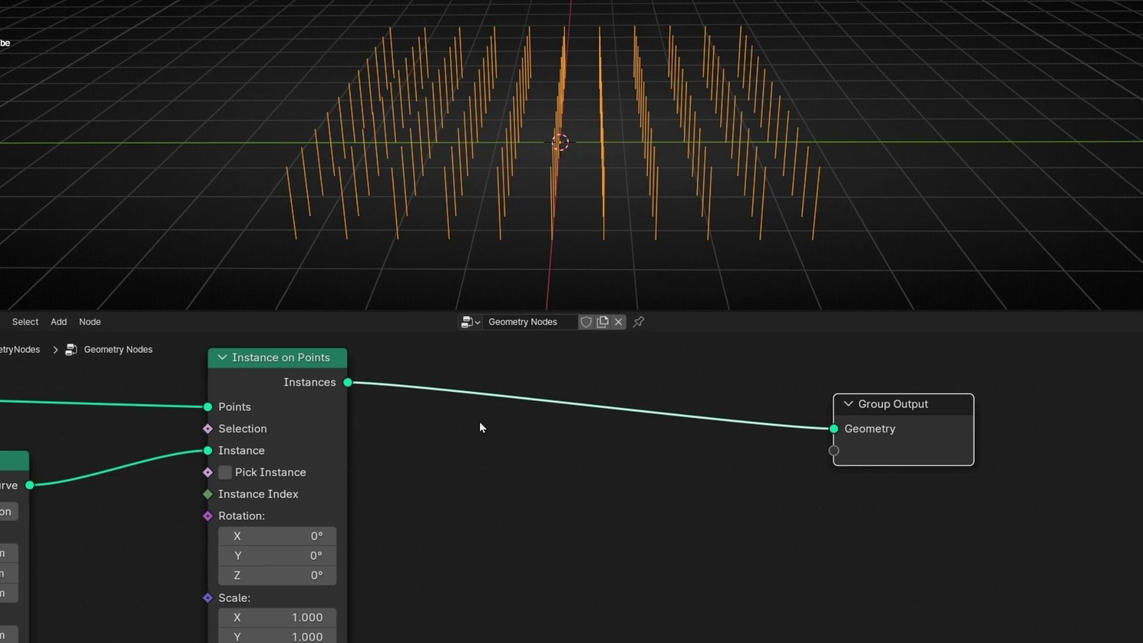
scroll(480, 424, down, 2)
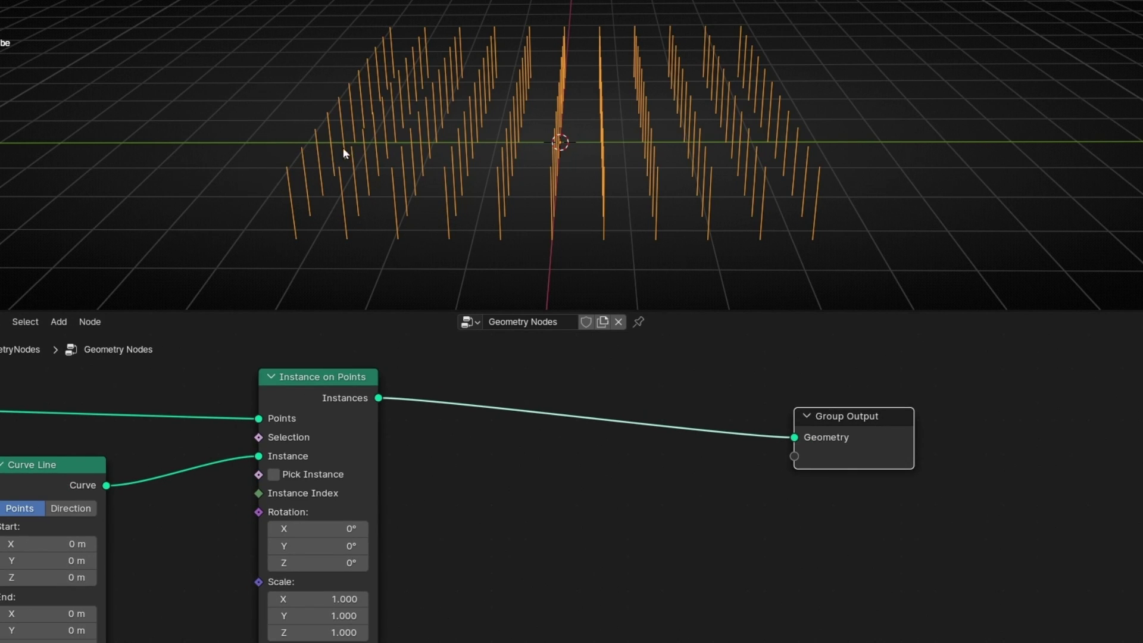
middle_drag(177, 486, 364, 449)
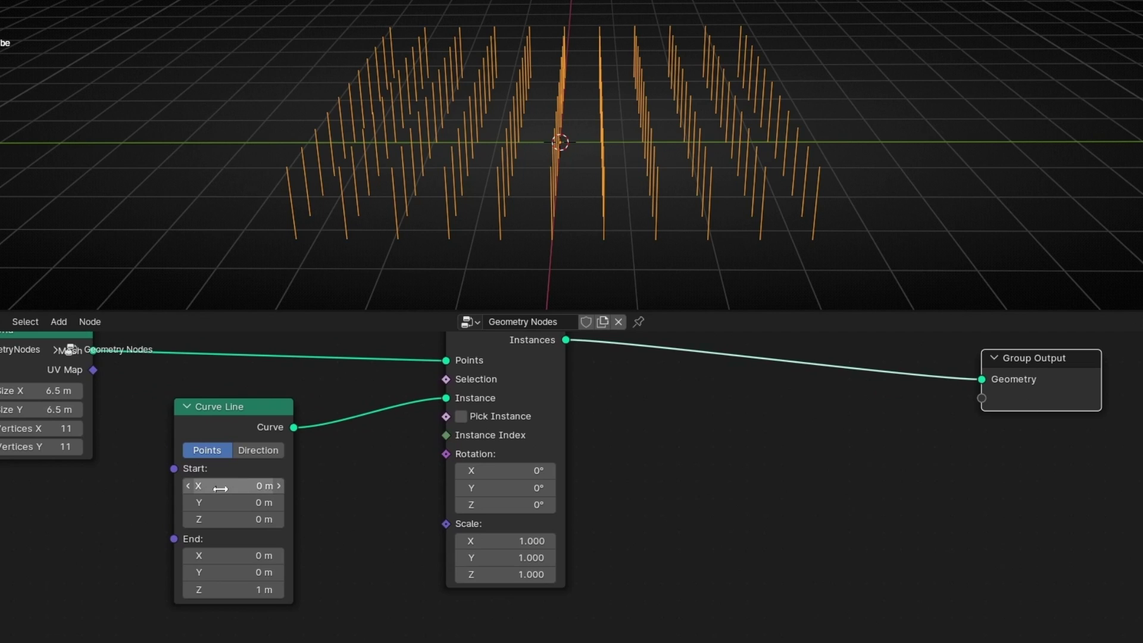
mouse_move(223, 485)
mouse_down()
mouse_move(255, 485)
mouse_move(217, 487)
mouse_up()
drag(228, 550, 249, 570)
key(BackSpace)
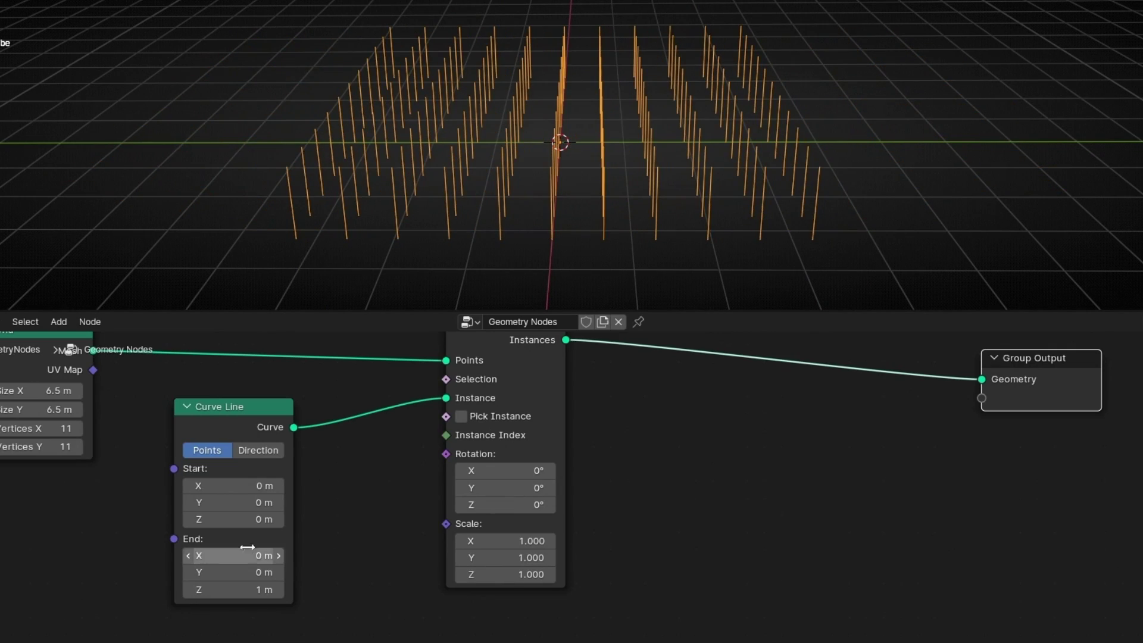
Step: Move the Group Output node farther from Instance on Points to make room for more nodes
middle_drag(671, 446, 421, 499)
drag(761, 436, 829, 433)
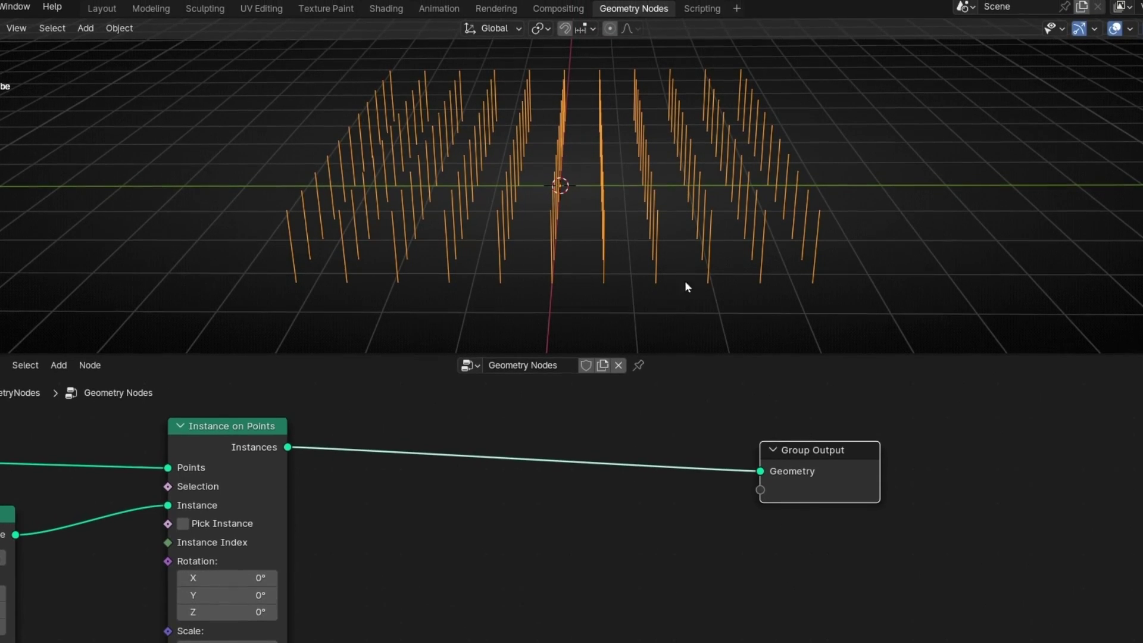
drag(821, 480, 866, 474)
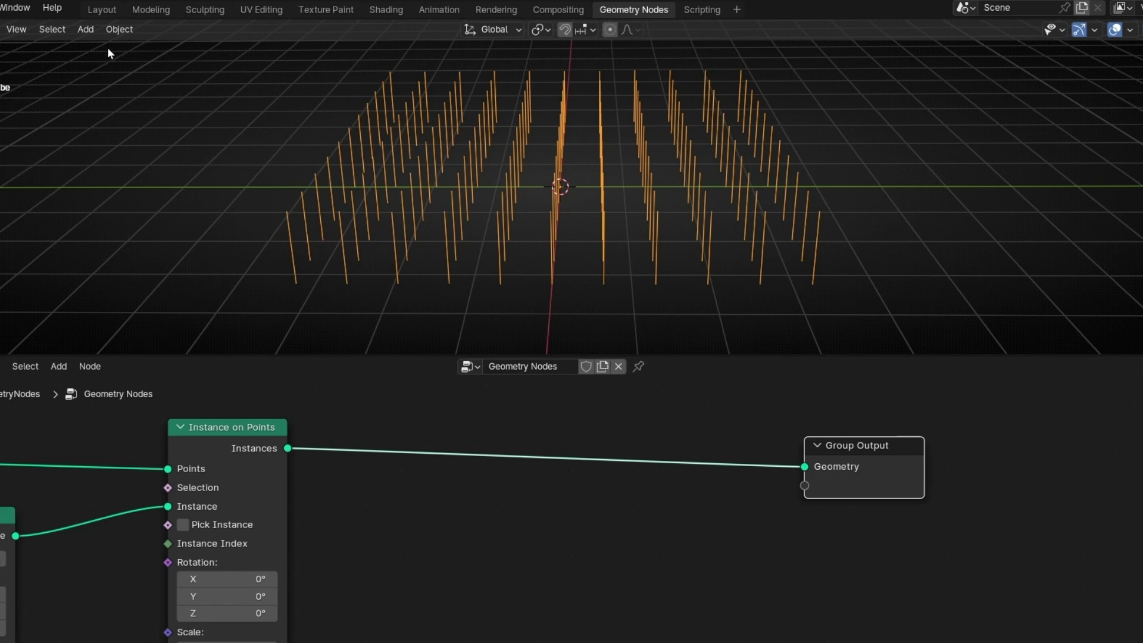
Step: Add an ico sphere mesh at the scene origin and scale it down to less than half its size
click(86, 30)
mouse_move(91, 47)
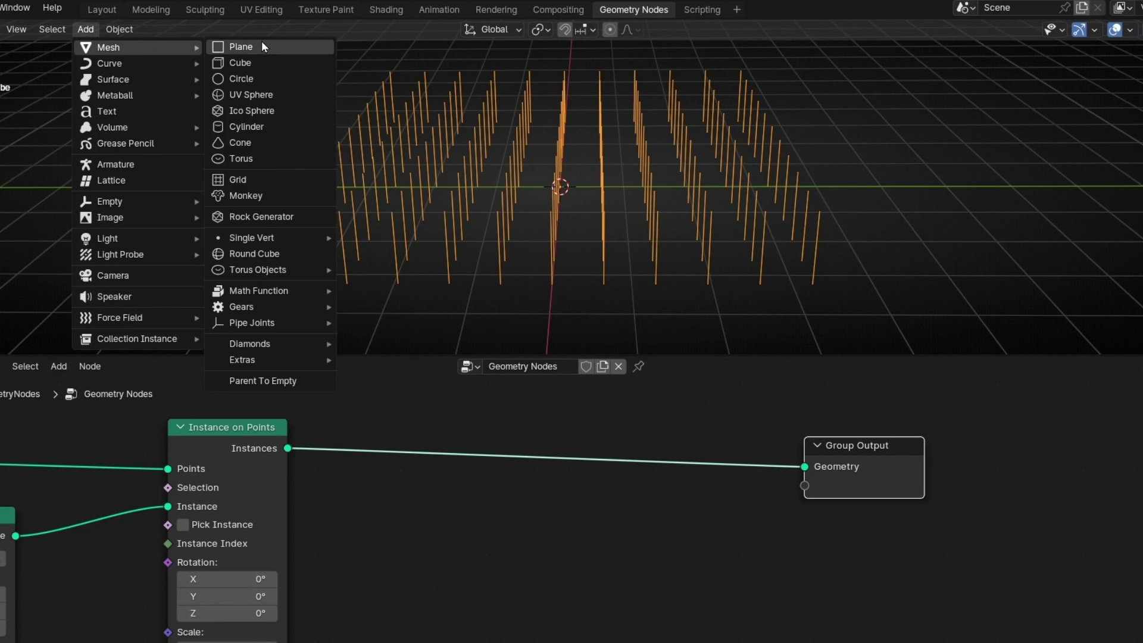
click(258, 103)
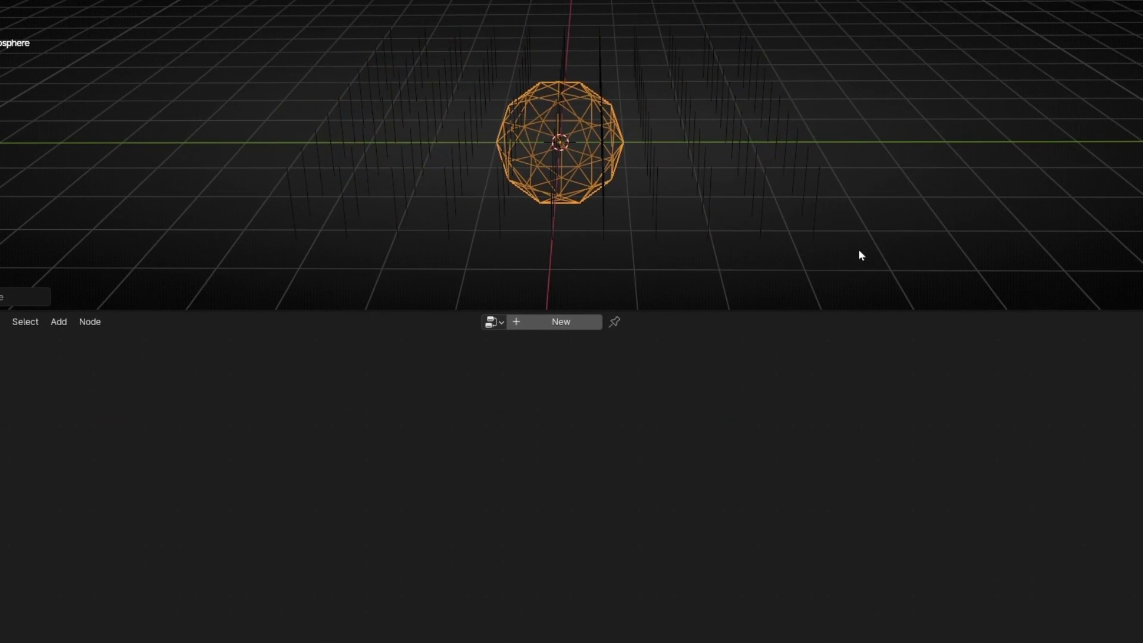
key(s)
click(670, 192)
Step: Raise the ico sphere along Z above the grid of lines and reselect the object holding the lines
key(g)
key(z)
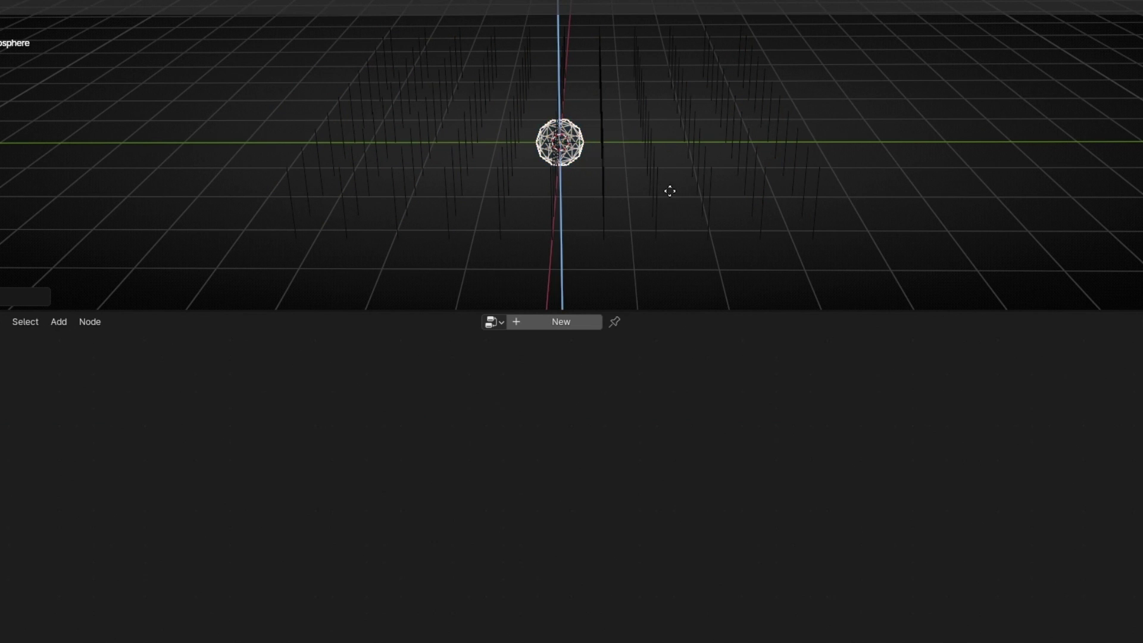
click(670, 55)
middle_drag(663, 141, 664, 105)
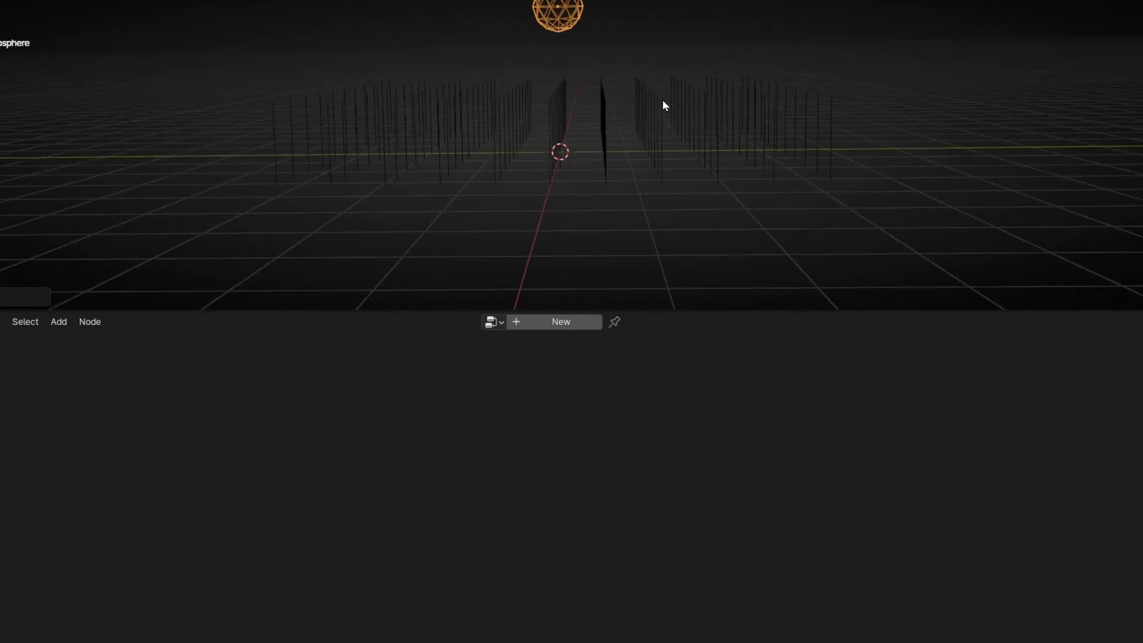
click(614, 184)
middle_drag(613, 180, 613, 198)
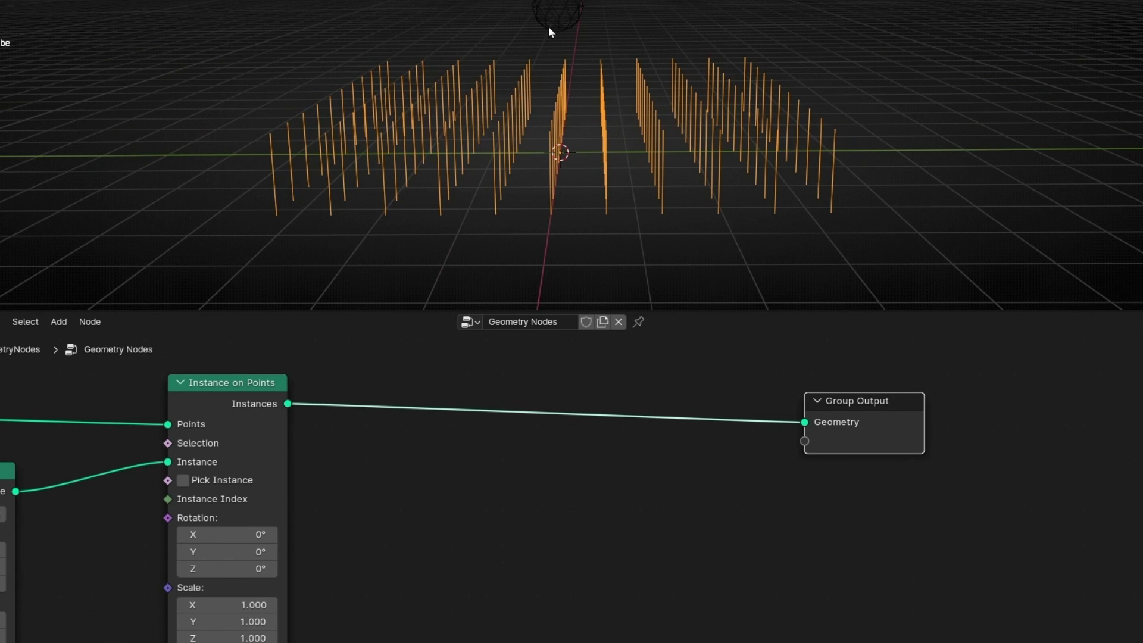
middle_drag(565, 99, 554, 153)
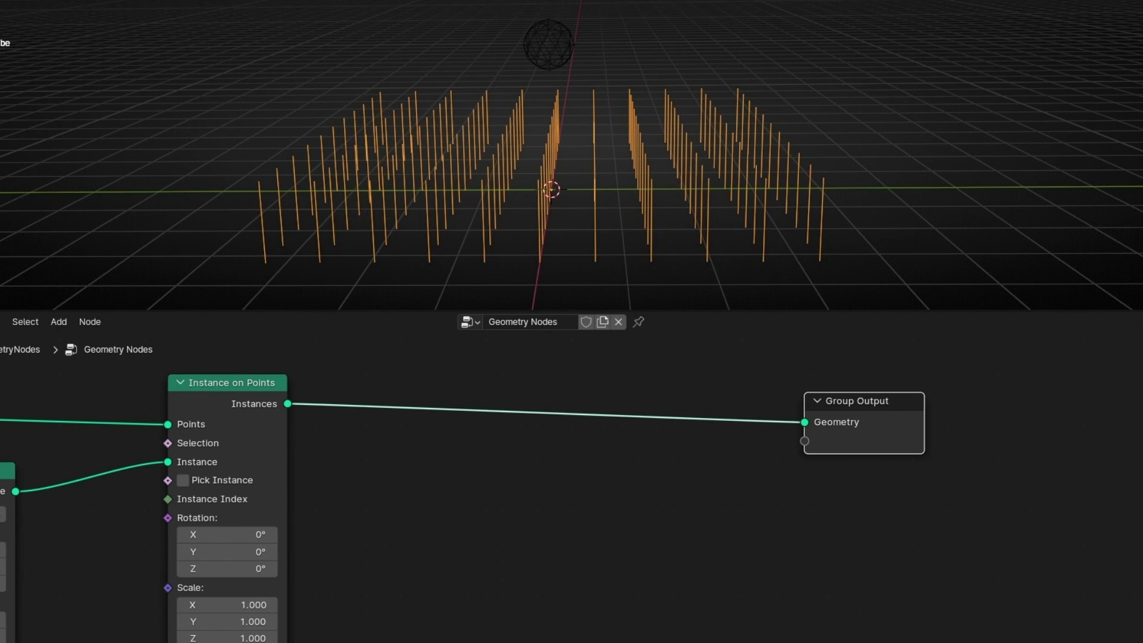
Step: Draw annotation strokes from the instanced lines up to the sphere and erase them all
mouse_move(259, 246)
mouse_down()
mouse_move(315, 198)
mouse_move(549, 54)
mouse_up()
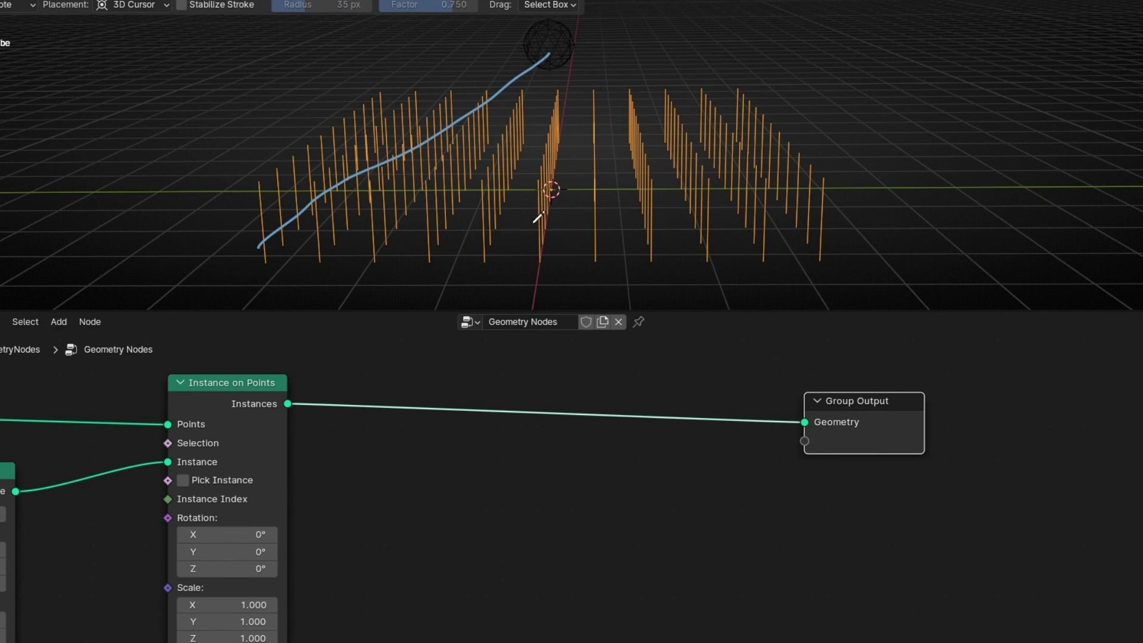
drag(531, 241, 546, 53)
mouse_move(835, 230)
mouse_down()
mouse_move(694, 116)
mouse_move(536, 47)
mouse_up()
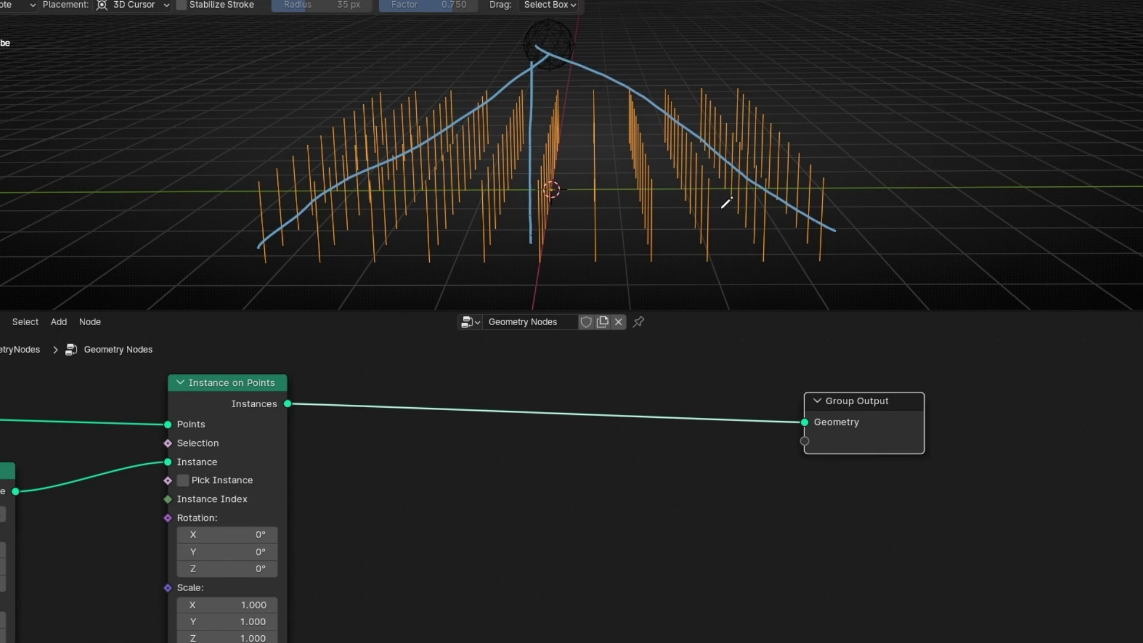
mouse_move(689, 218)
mouse_down()
mouse_move(571, 109)
mouse_move(553, 74)
mouse_up()
drag(589, 229, 566, 73)
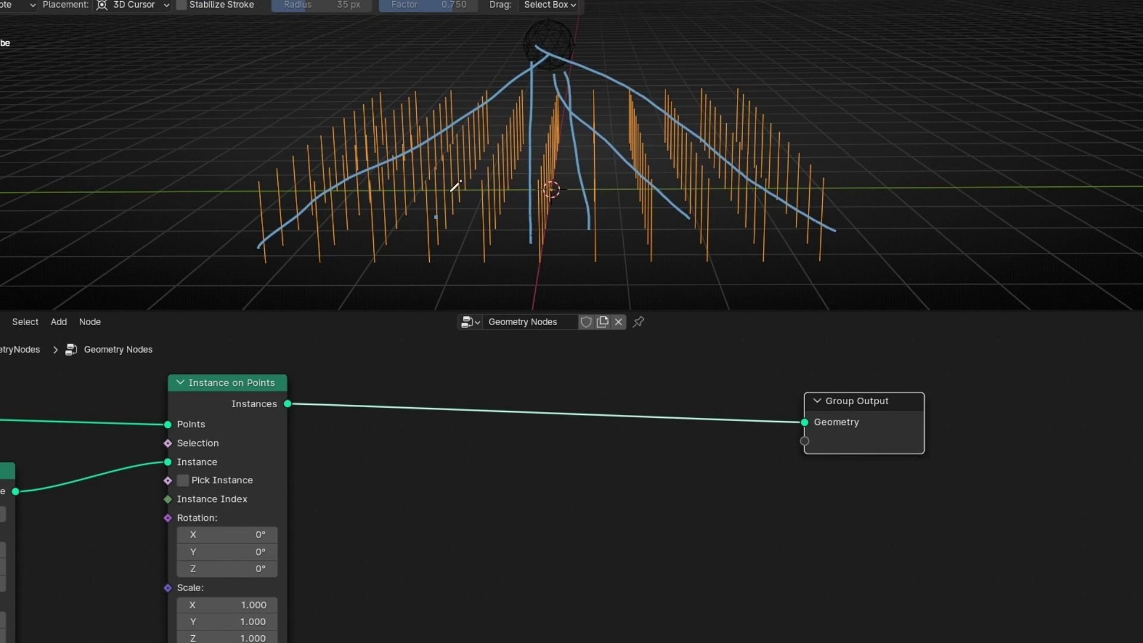
mouse_move(455, 186)
ctrl+mouse_down()
mouse_move(765, 128)
mouse_move(547, 256)
ctrl+mouse_up()
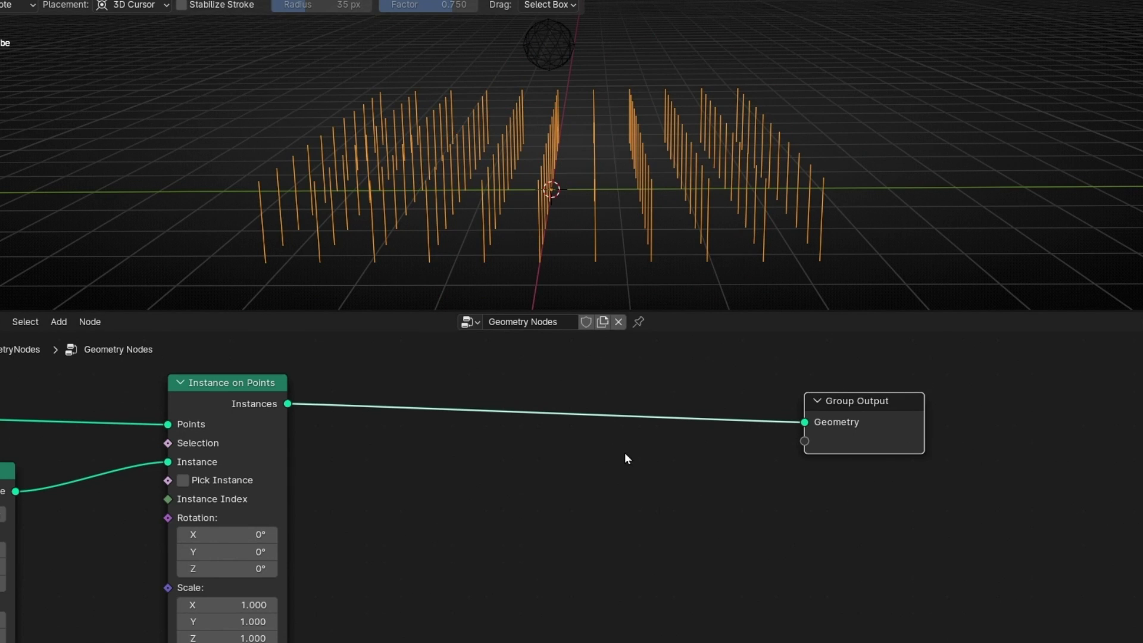
Step: Insert a Set Position node between Instance on Points and Group Output
key(shift+a)
text(set)
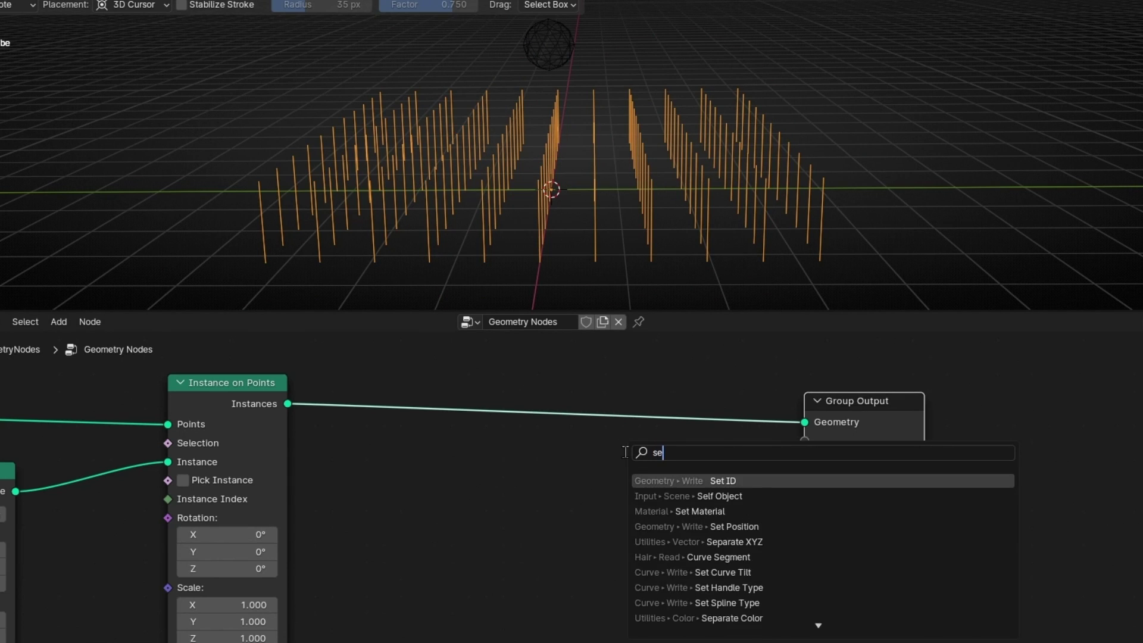
click(727, 511)
click(721, 513)
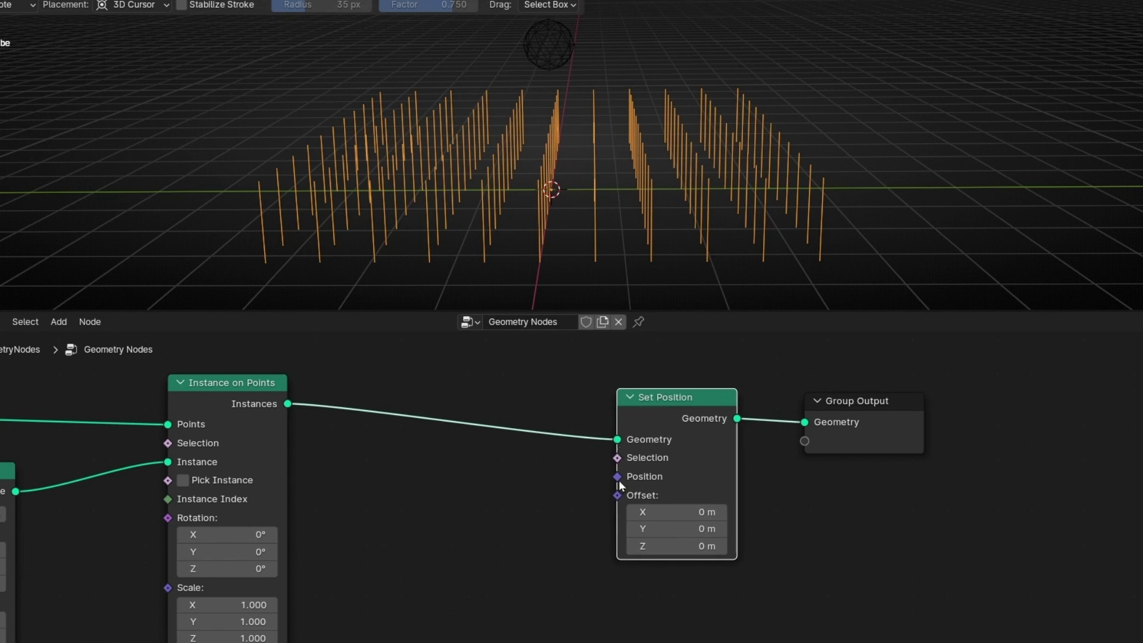
mouse_move(676, 511)
mouse_down()
mouse_move(714, 512)
mouse_move(657, 511)
mouse_move(700, 511)
mouse_move(676, 512)
mouse_up()
Step: Add an Object Info node between Instance on Points and Set Position, and choose Icosphere as its object
key(shift+a)
text(obje)
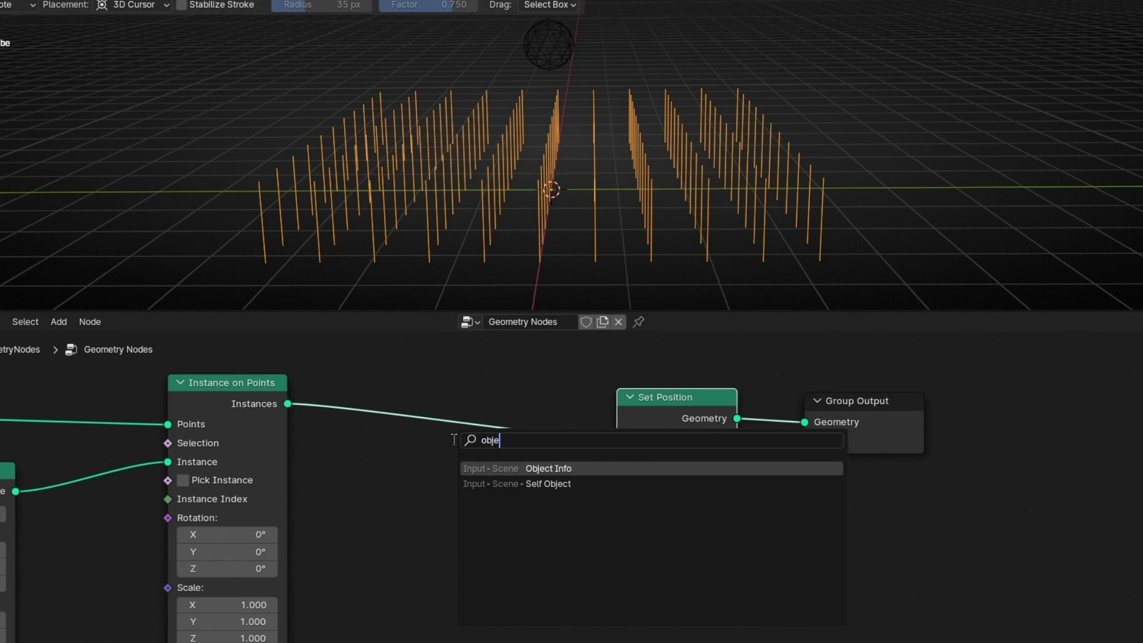
text(c)
key(Return)
click(410, 565)
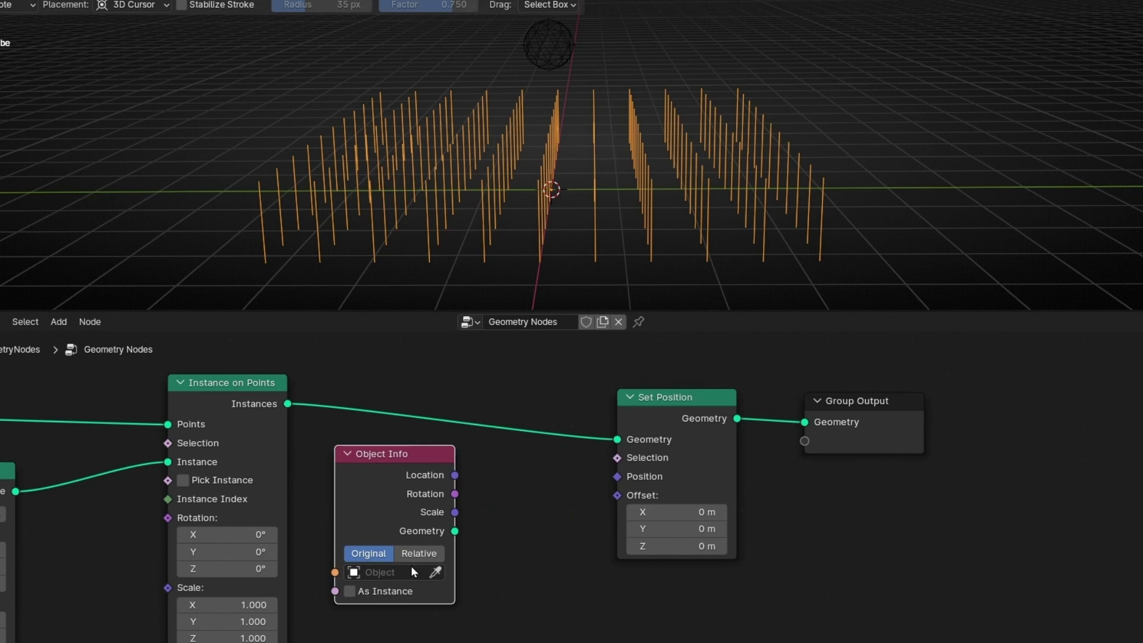
click(411, 569)
click(394, 412)
drag(634, 64, 554, 46)
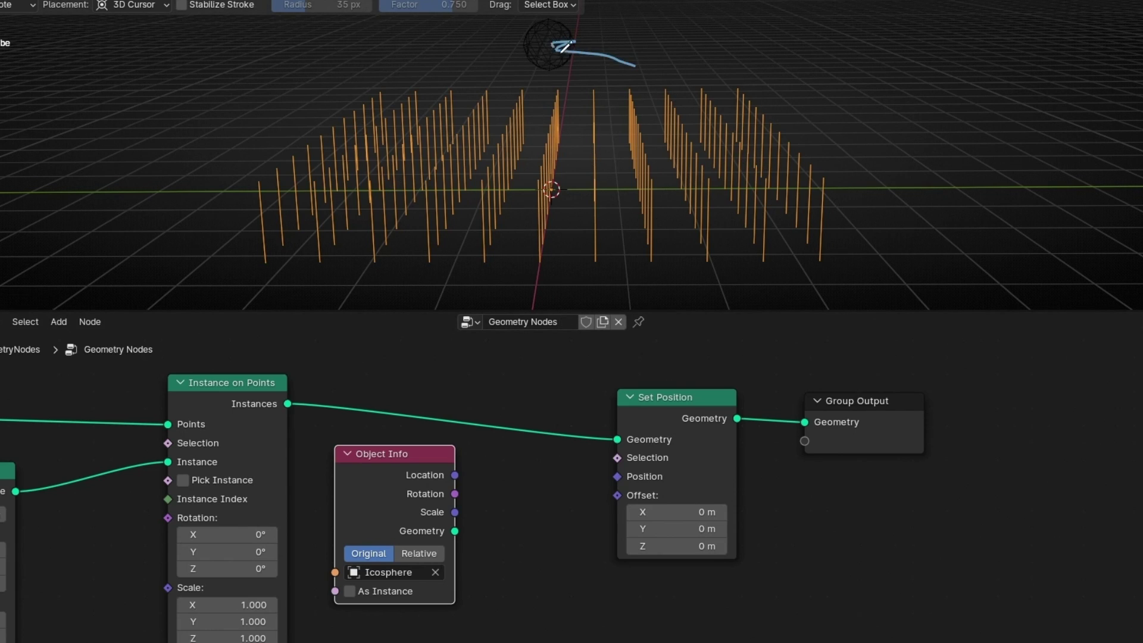
key(ctrl+z)
Step: Try feeding the Object Info Location into the Position input of Set Position and cut that link again
drag(489, 458, 529, 524)
drag(536, 640, 603, 460)
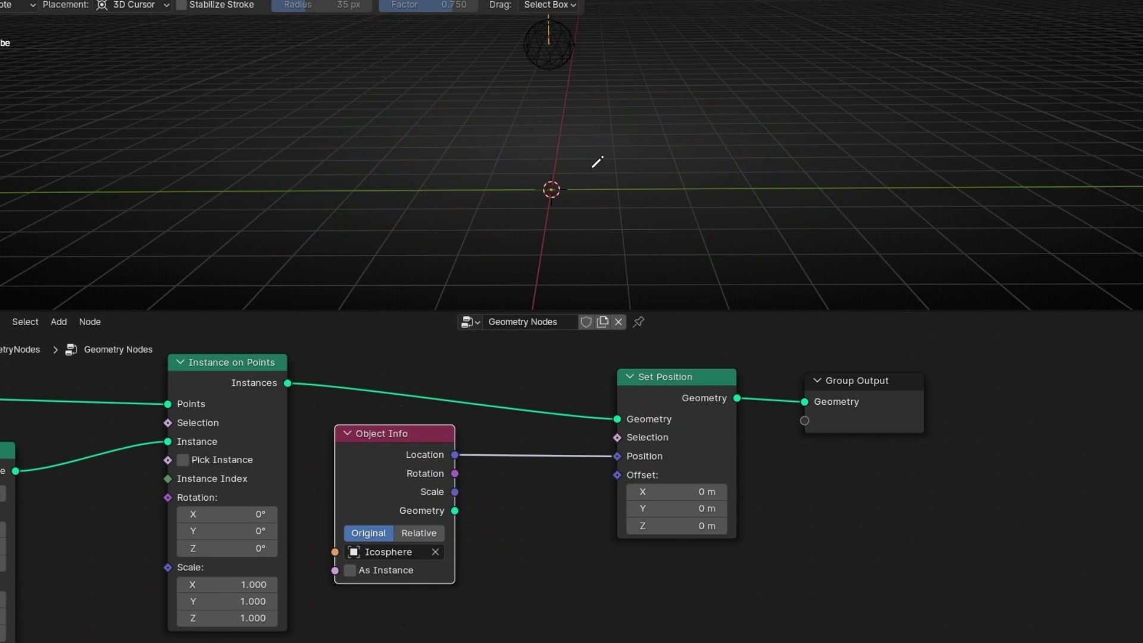
mouse_move(597, 161)
middle_down()
mouse_move(597, 148)
mouse_move(556, 194)
mouse_move(595, 152)
middle_up()
ctrl+right_drag(516, 436, 519, 513)
scroll(482, 226, up, 1)
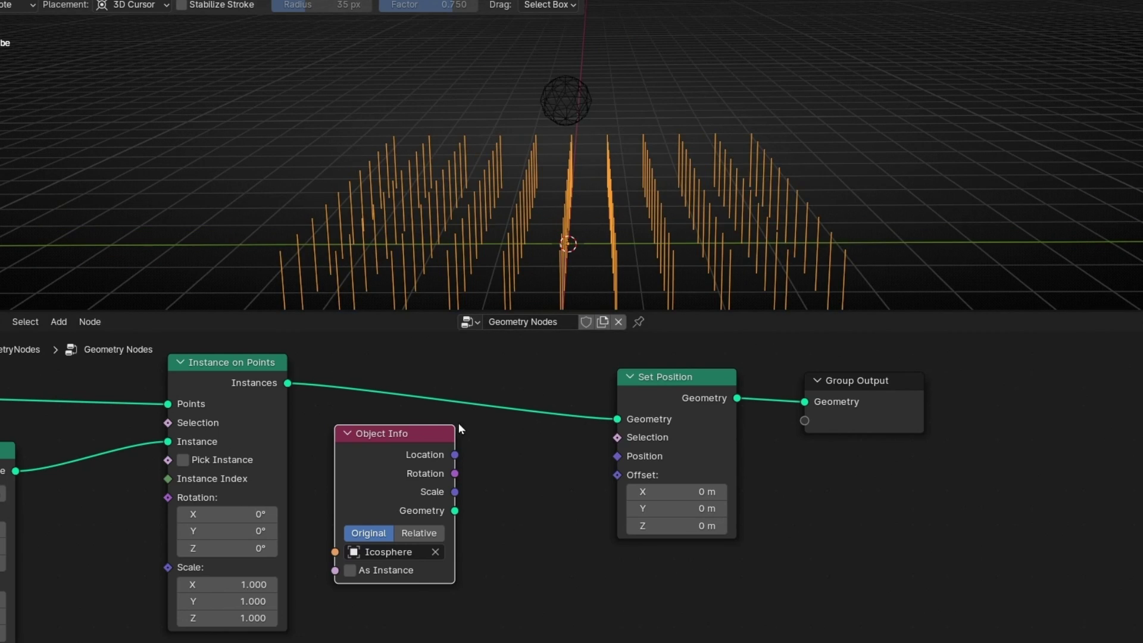
Step: Move Object Info below Set Position's inputs and add an Endpoint Selection node feeding the Selection input of Set Position
drag(432, 440, 429, 467)
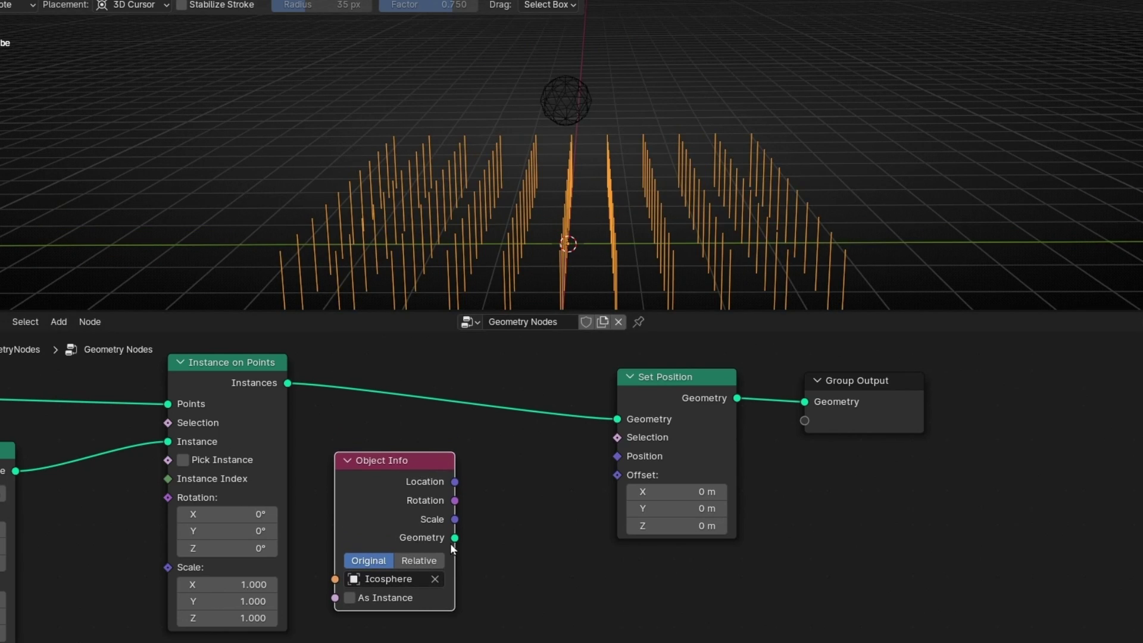
drag(450, 543, 589, 598)
drag(617, 437, 389, 446)
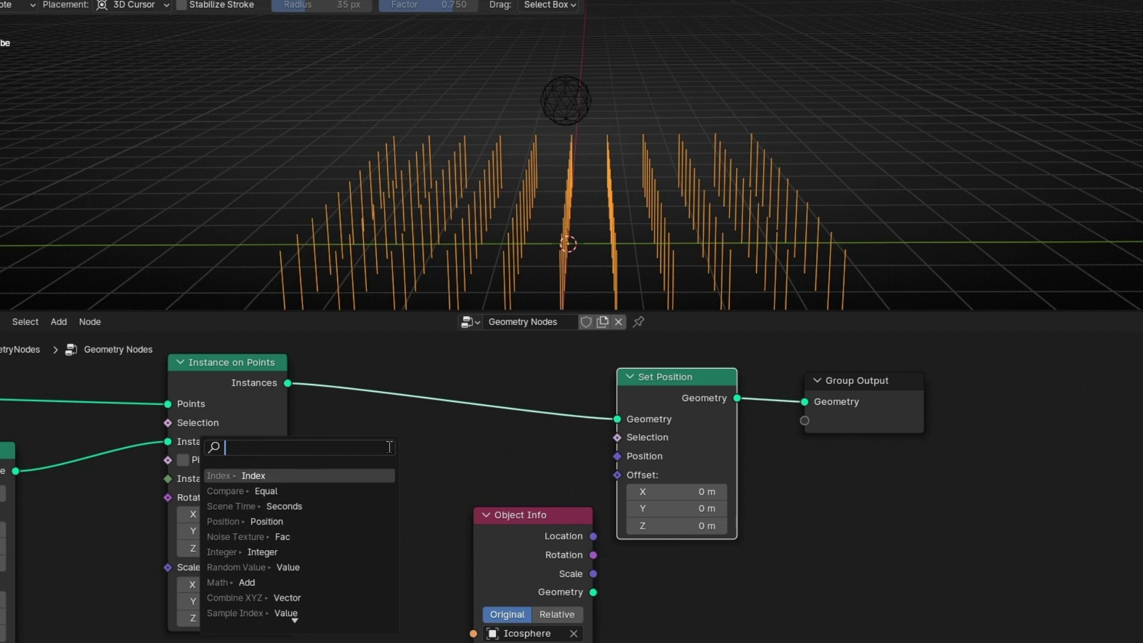
text(endp)
key(Return)
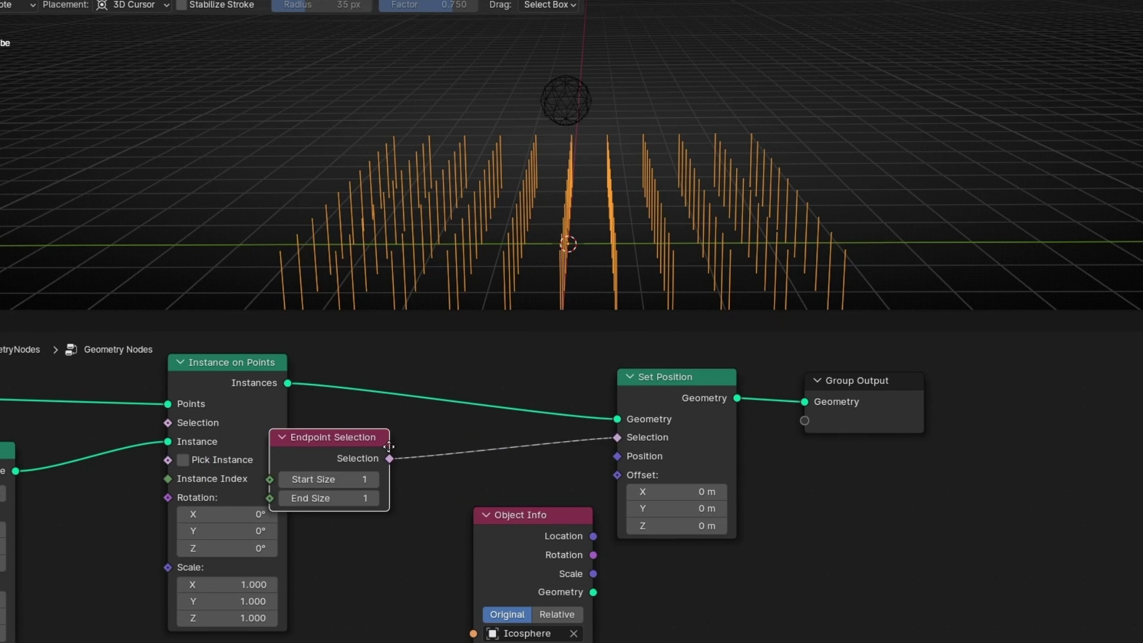
click(432, 447)
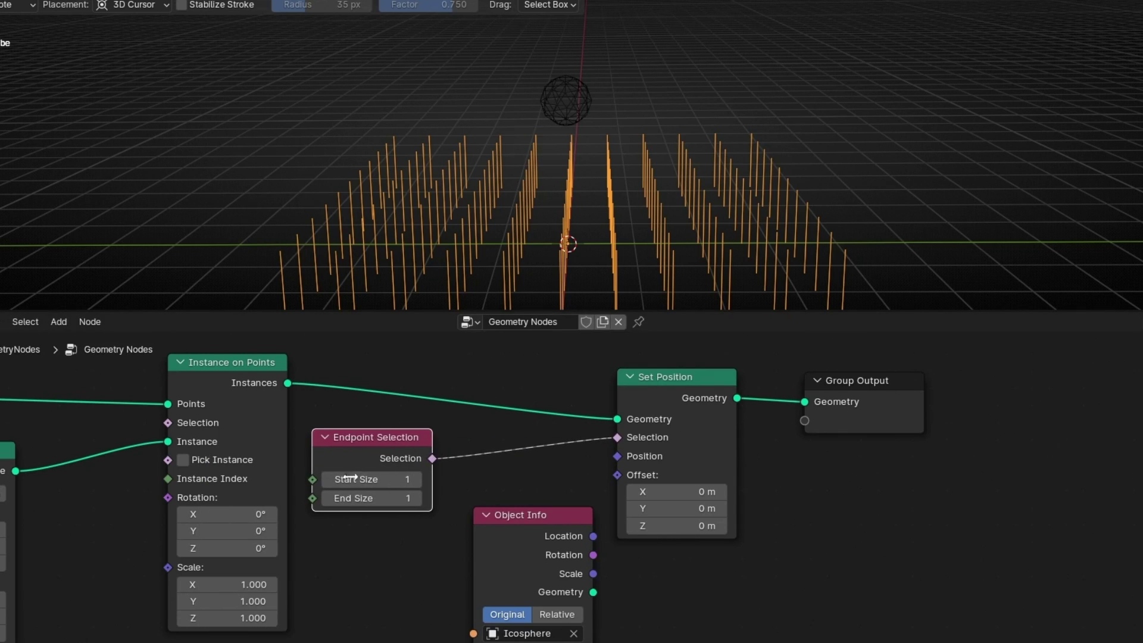
Step: Set the Endpoint Selection node's Start Size to 0 and End Size to 1
scroll(396, 286, up, 1)
scroll(392, 288, up, 5)
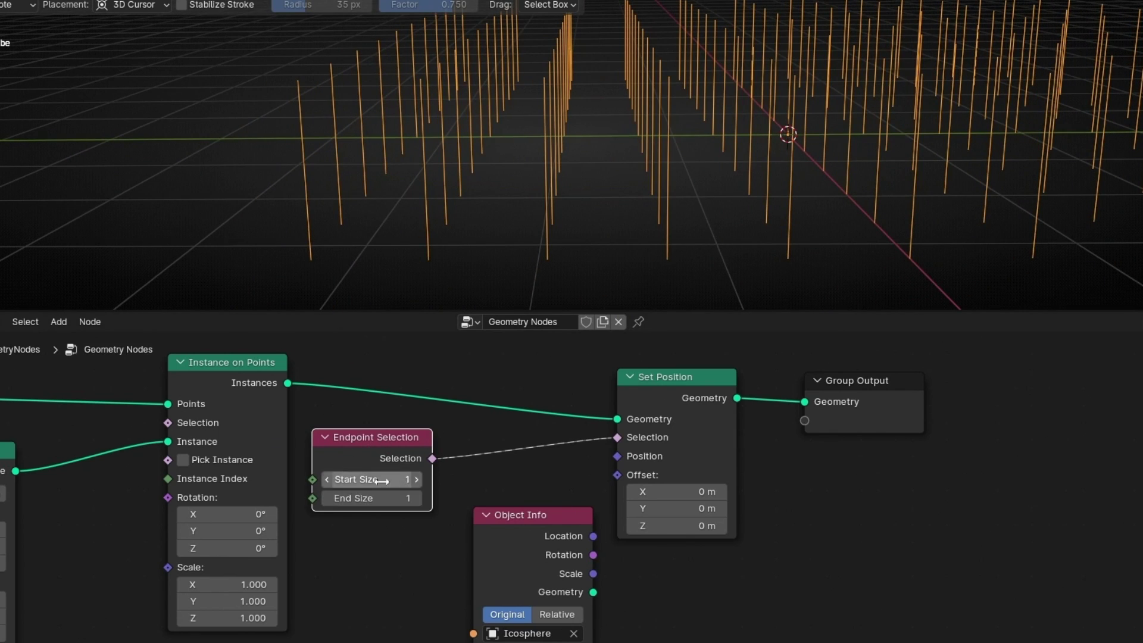
click(325, 499)
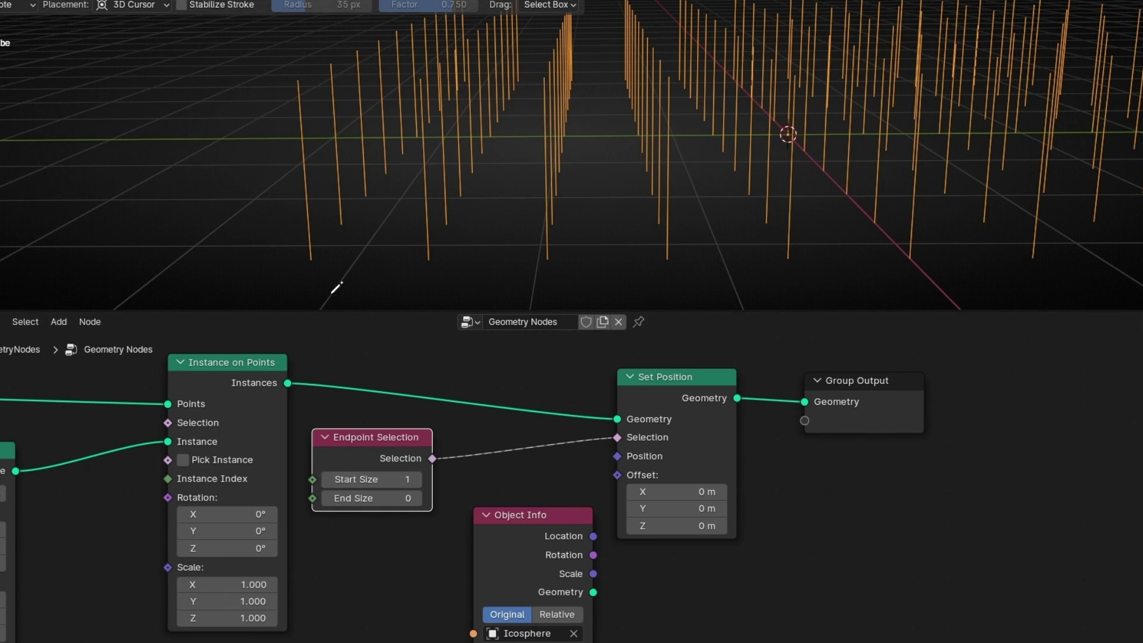
mouse_move(320, 256)
mouse_down()
mouse_move(317, 271)
mouse_move(324, 260)
mouse_up()
click(416, 480)
click(328, 479)
click(328, 479)
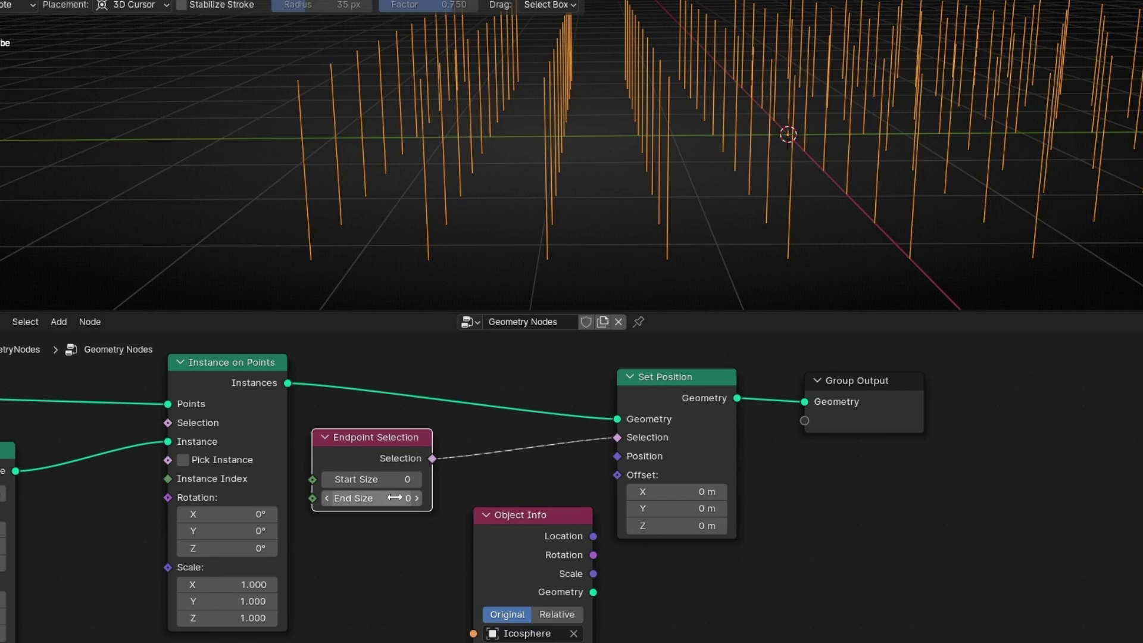
click(416, 499)
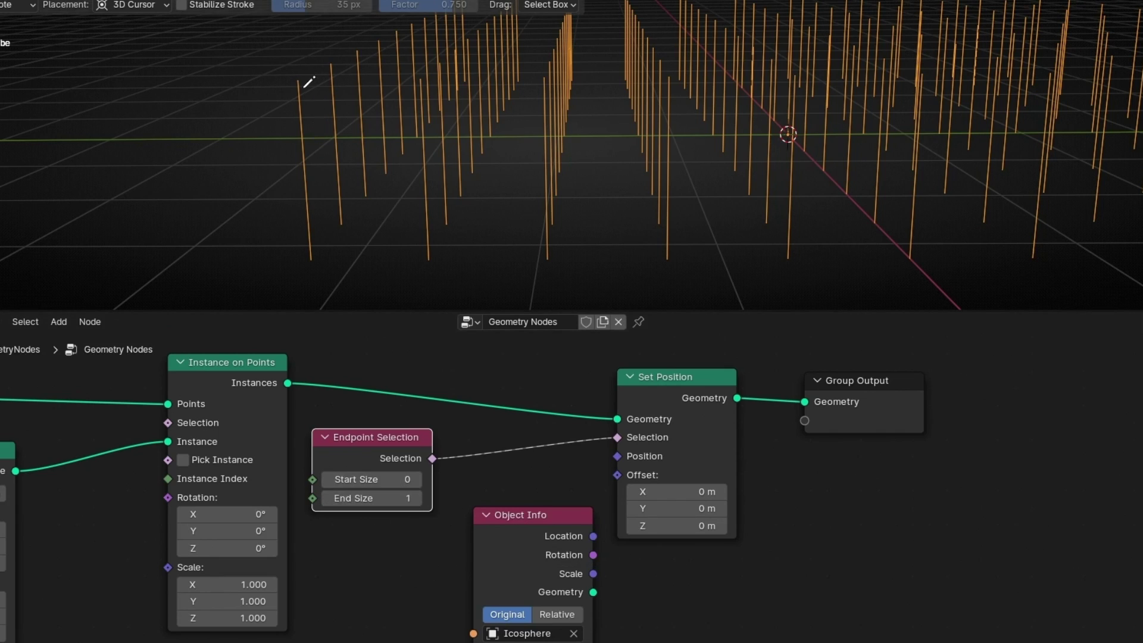
Step: Mark the upper endpoints of three front lines with annotation strokes and erase the strokes
mouse_move(303, 66)
mouse_down()
mouse_move(306, 96)
mouse_move(301, 68)
mouse_up()
click(411, 479)
mouse_move(298, 84)
mouse_down()
mouse_move(310, 89)
mouse_move(288, 63)
mouse_up()
drag(426, 70, 430, 80)
drag(550, 67, 559, 83)
key(ctrl+z)
key(ctrl+z)
key(ctrl+z)
Step: Move Endpoint Selection closer to Set Position and connect the Object Info Location to Set Position's Position input
drag(423, 437, 468, 429)
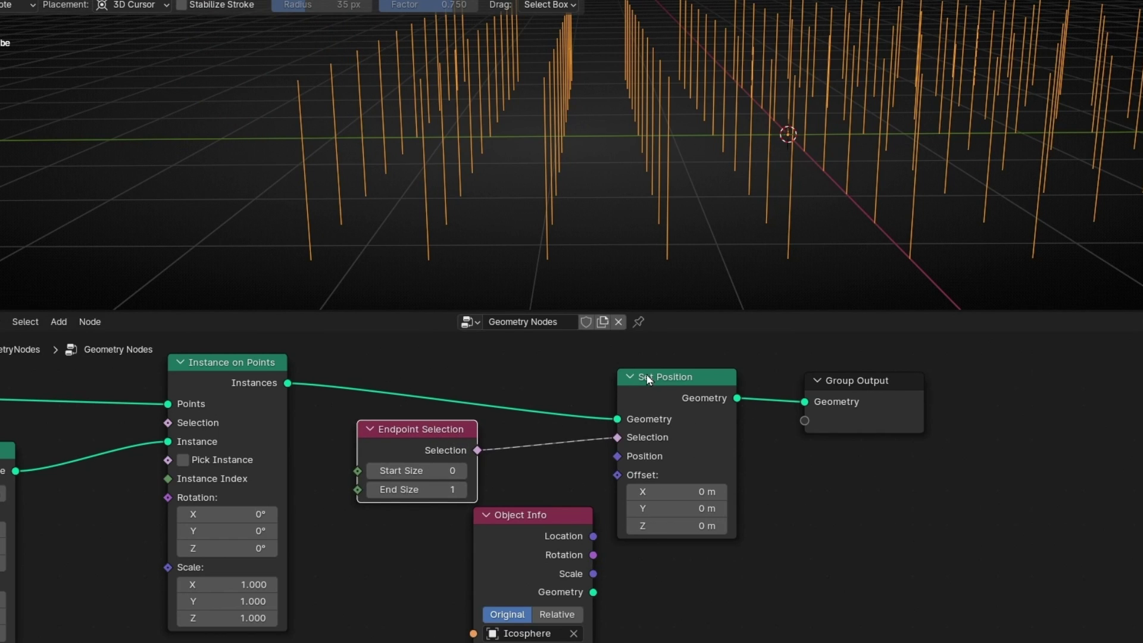
middle_drag(604, 148, 571, 228)
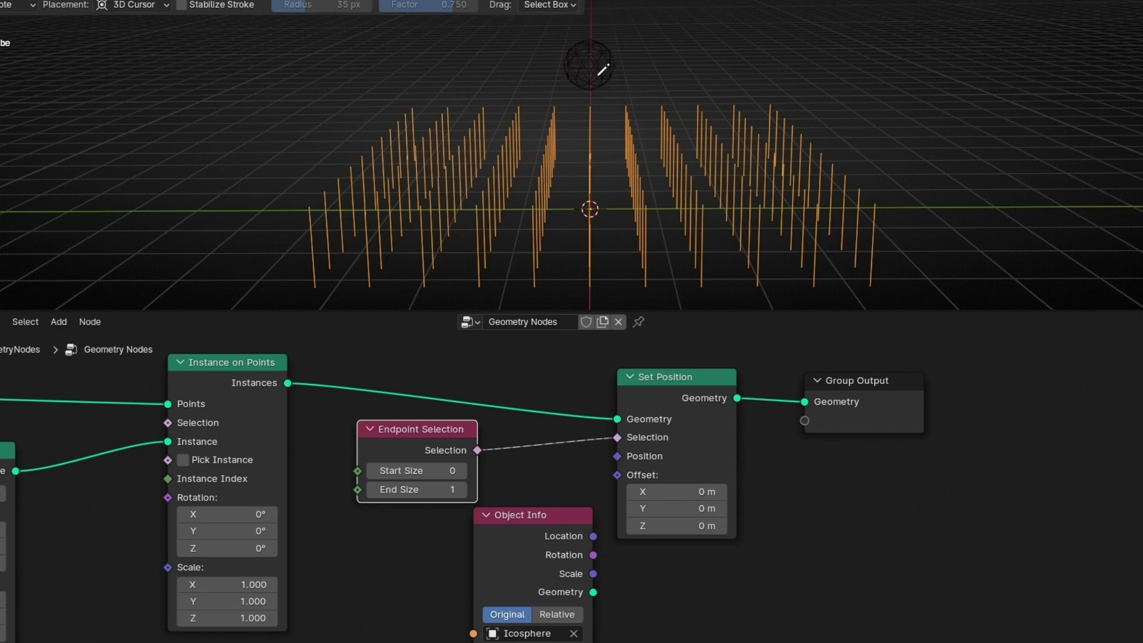
drag(542, 539, 616, 457)
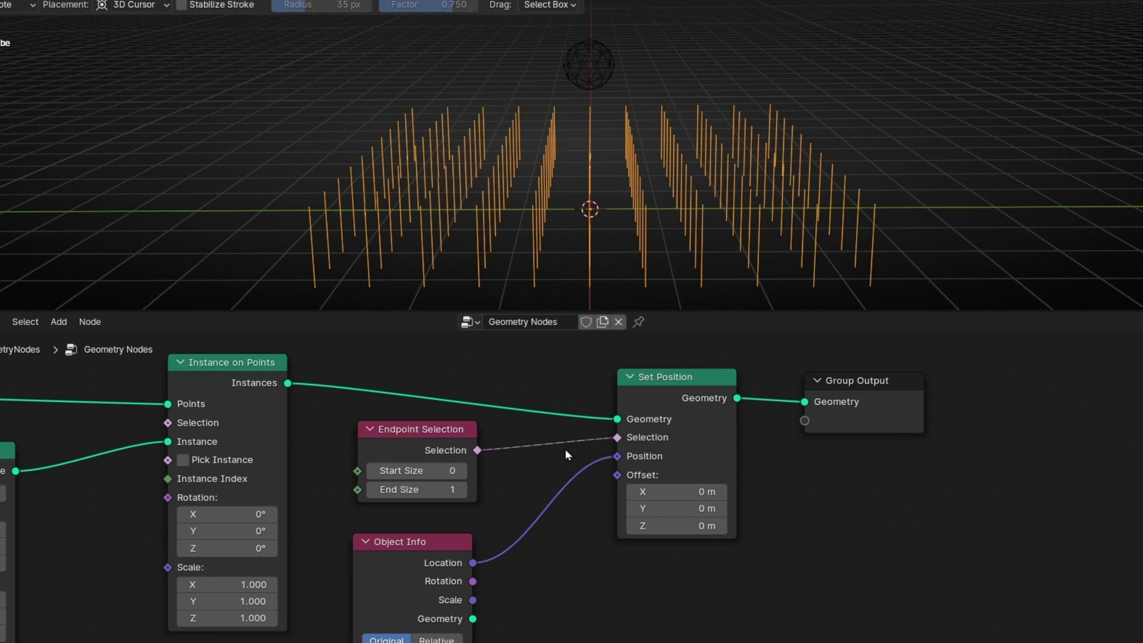
Step: Try a Start X of 0.9 m on the Curve Line node and reset its Start and End X values
mouse_move(283, 385)
middle_drag(318, 291, 508, 539)
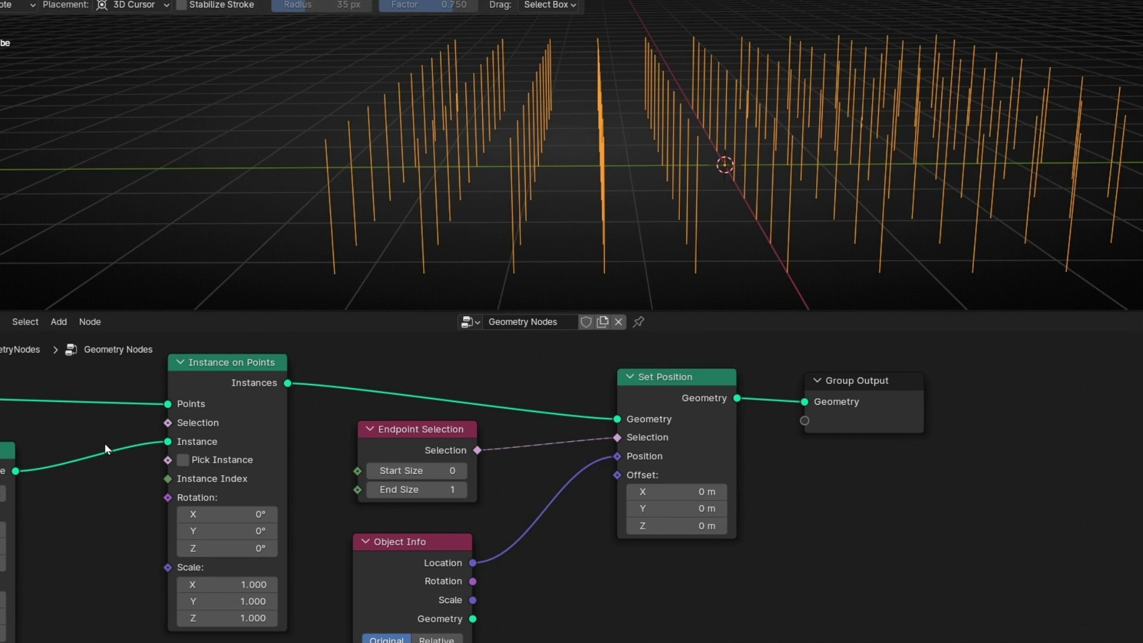
middle_drag(107, 441, 344, 397)
mouse_move(190, 483)
mouse_down()
mouse_move(226, 484)
mouse_move(208, 483)
mouse_up()
drag(190, 554, 194, 560)
key(BackSpace)
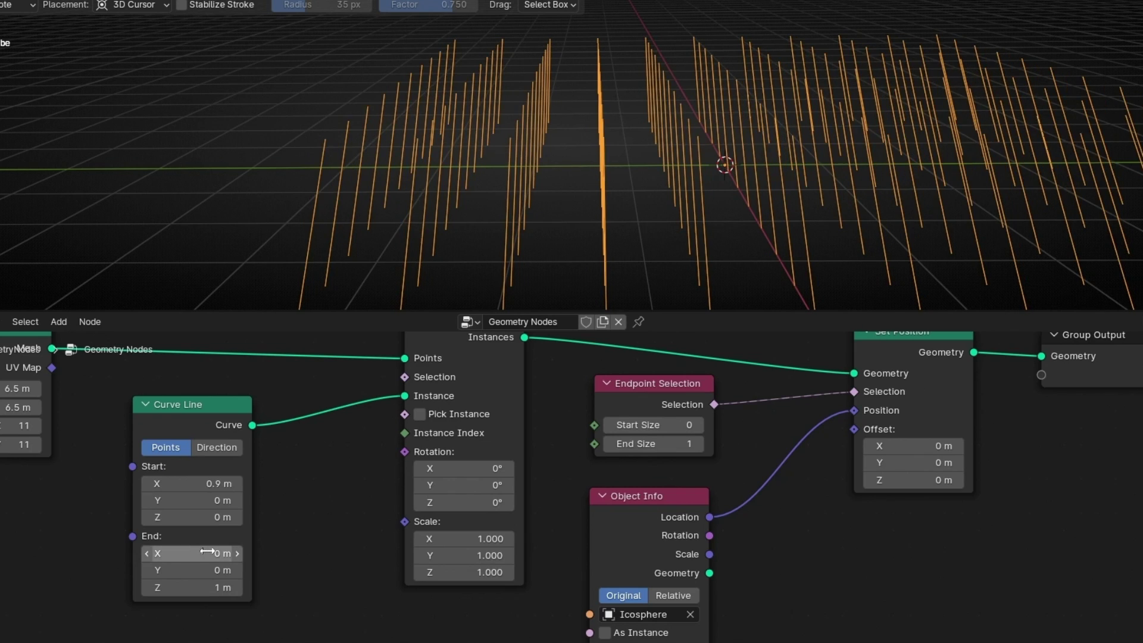
key(BackSpace)
mouse_move(281, 455)
middle_down()
mouse_move(274, 485)
mouse_move(276, 462)
middle_up()
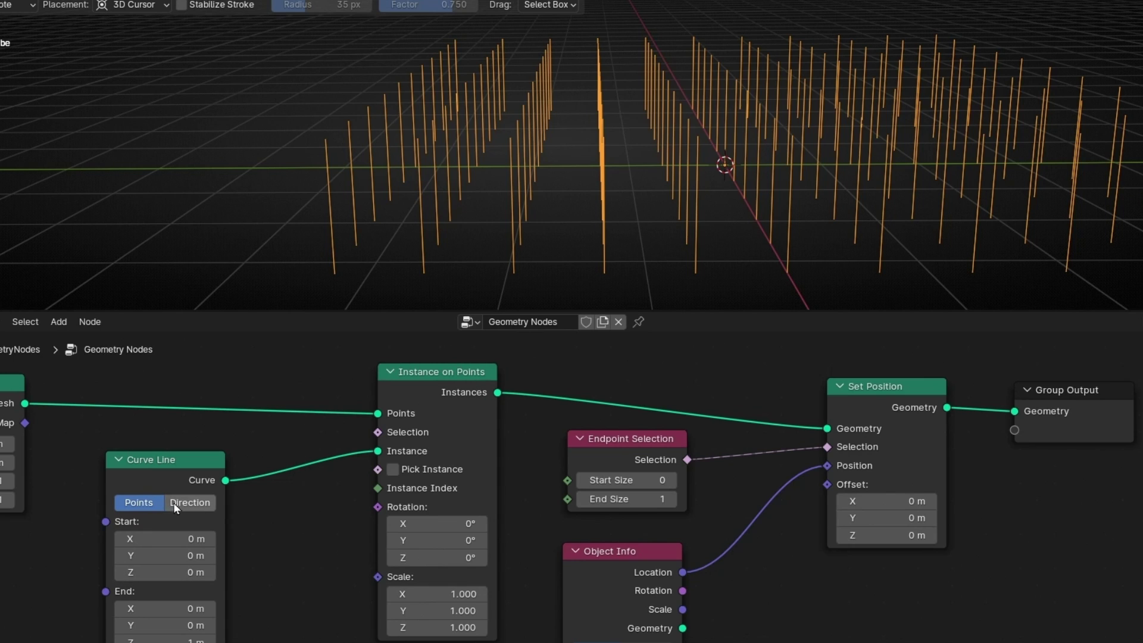
Step: Shift Group Output, Set Position, Endpoint Selection and Object Info away from Instance on Points to free space for another node
middle_drag(678, 414, 389, 409)
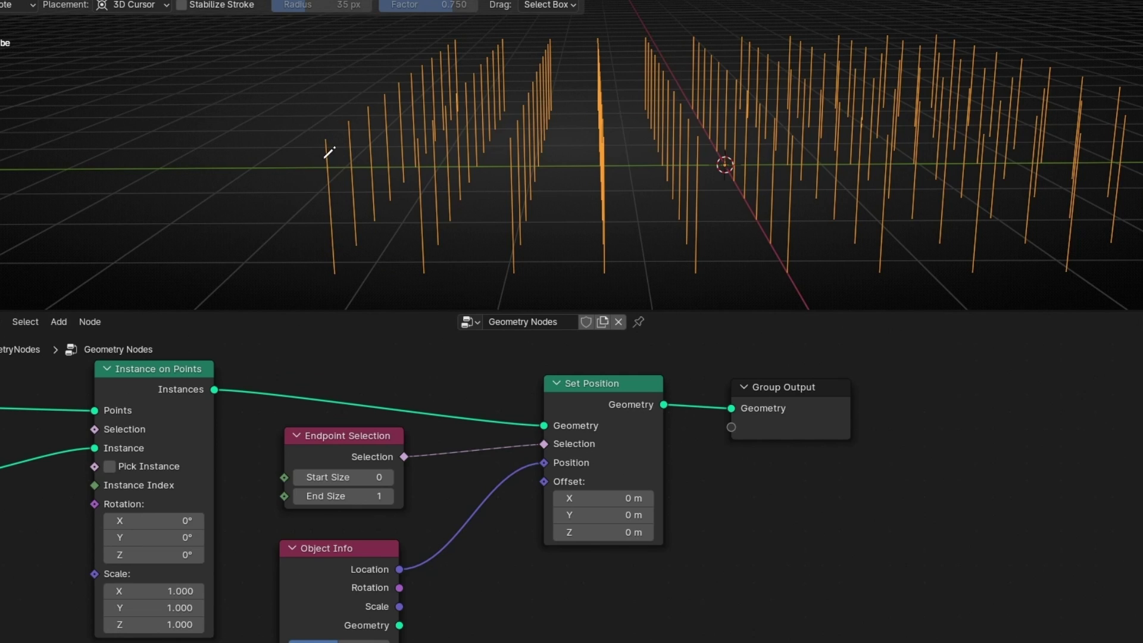
mouse_move(338, 449)
mouse_down()
mouse_move(322, 430)
mouse_move(347, 460)
mouse_up()
drag(785, 432, 969, 415)
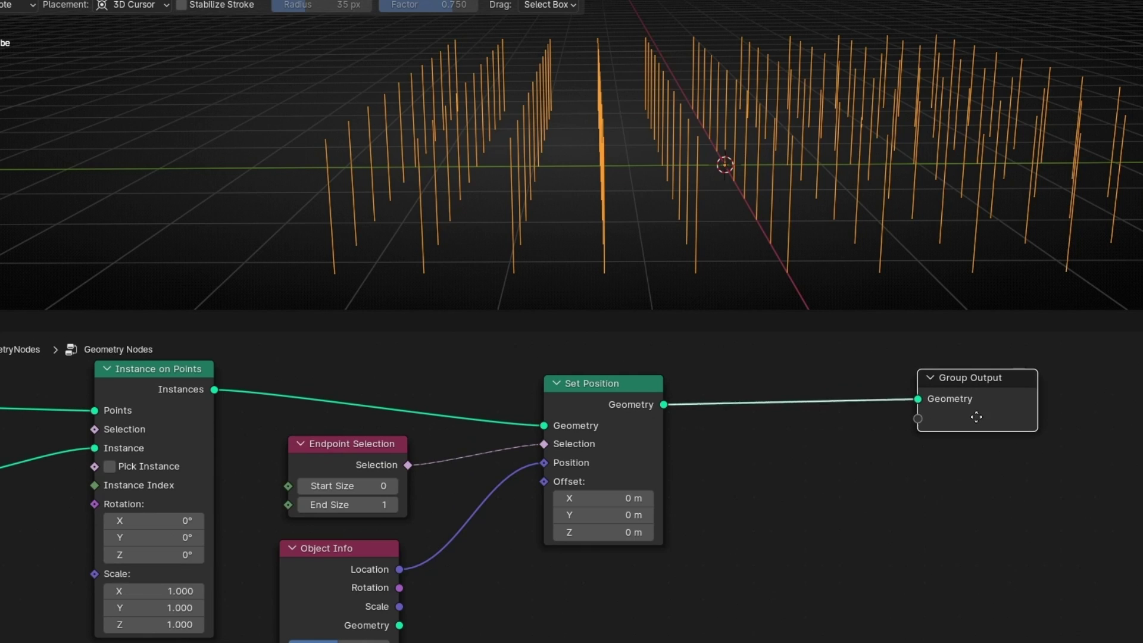
drag(619, 426, 693, 408)
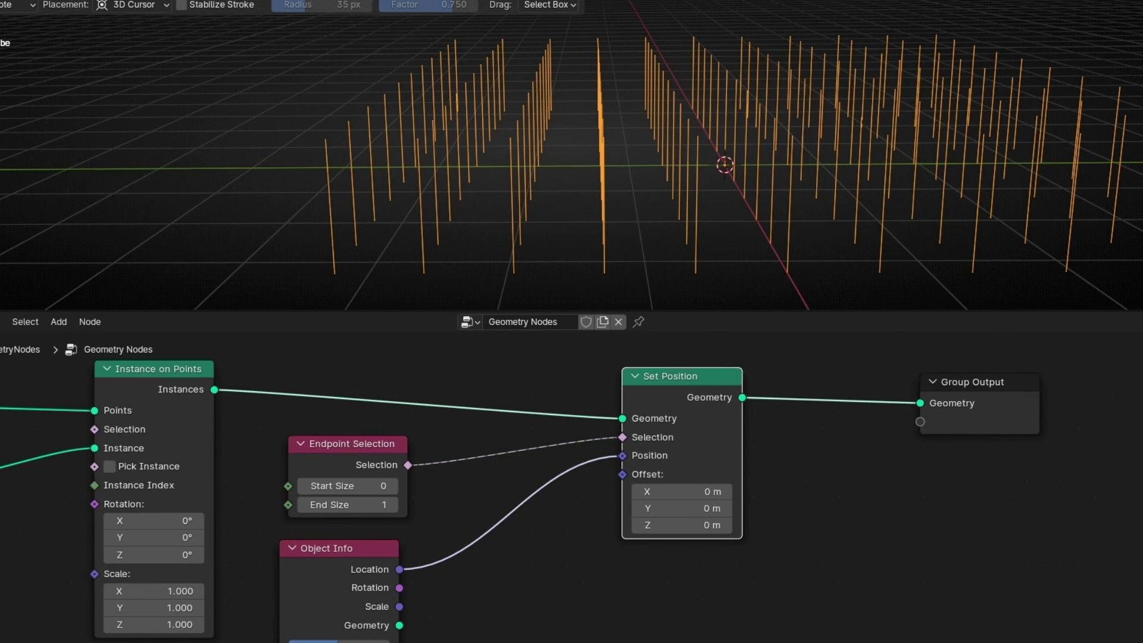
drag(311, 453, 395, 449)
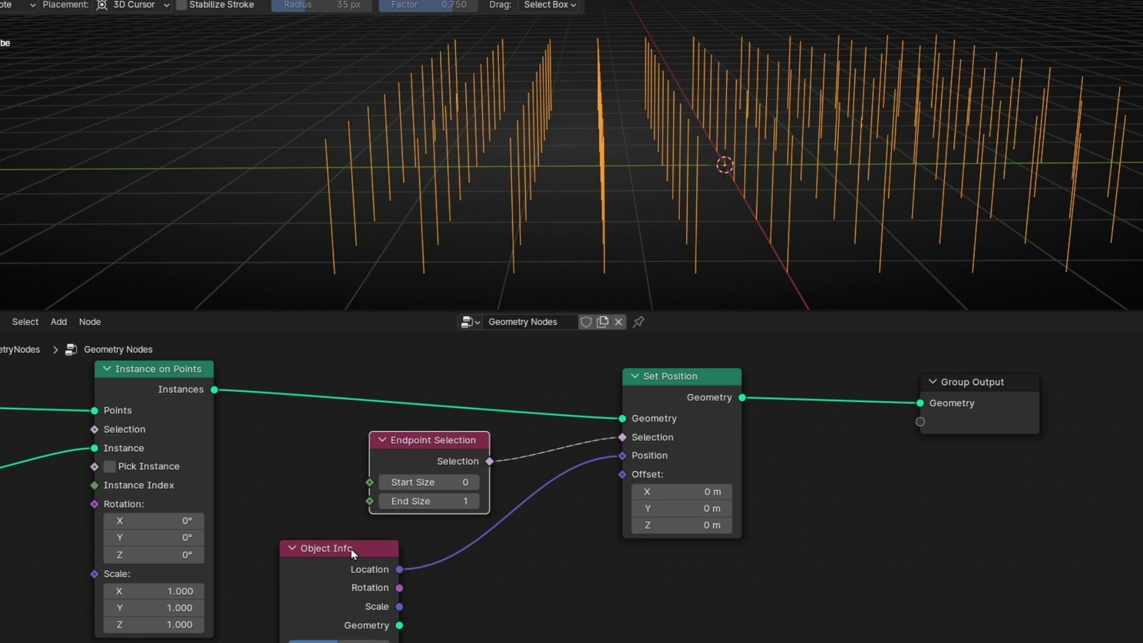
drag(352, 550, 518, 540)
drag(441, 458, 510, 459)
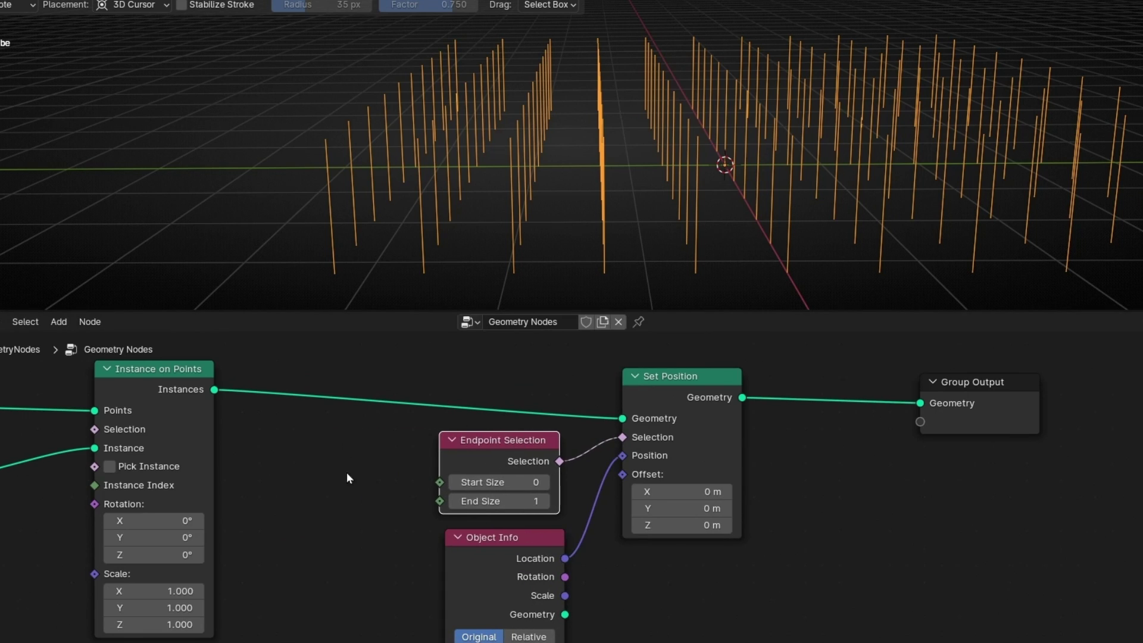
Step: Add an unconnected Realize Instances node between Instance on Points and Endpoint Selection
key(shift+a)
text(rea)
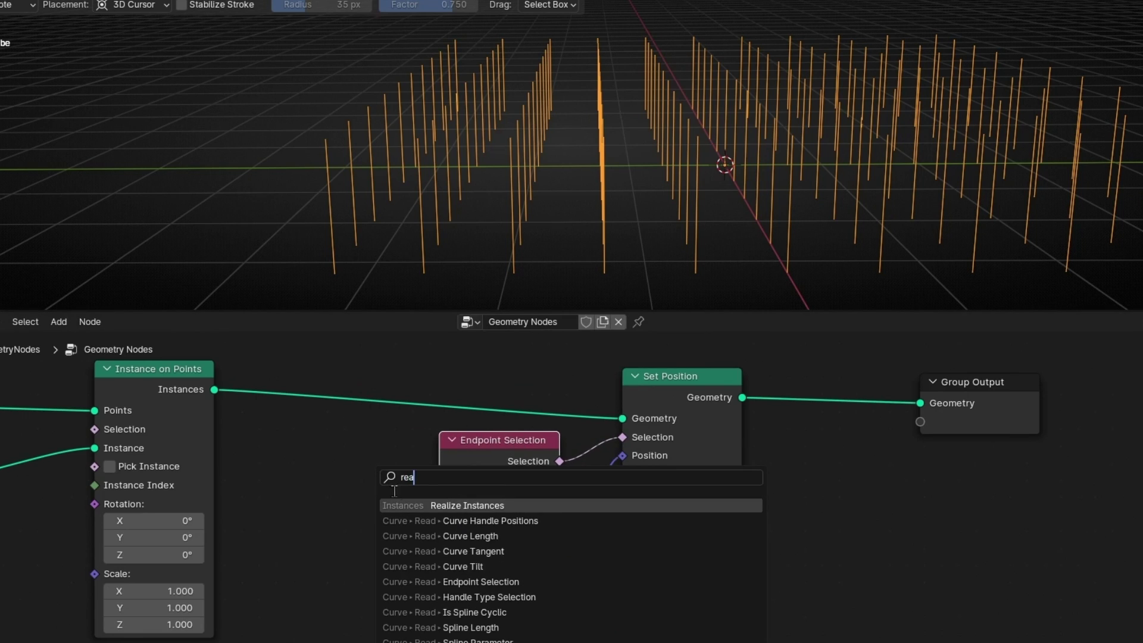
click(431, 505)
click(286, 456)
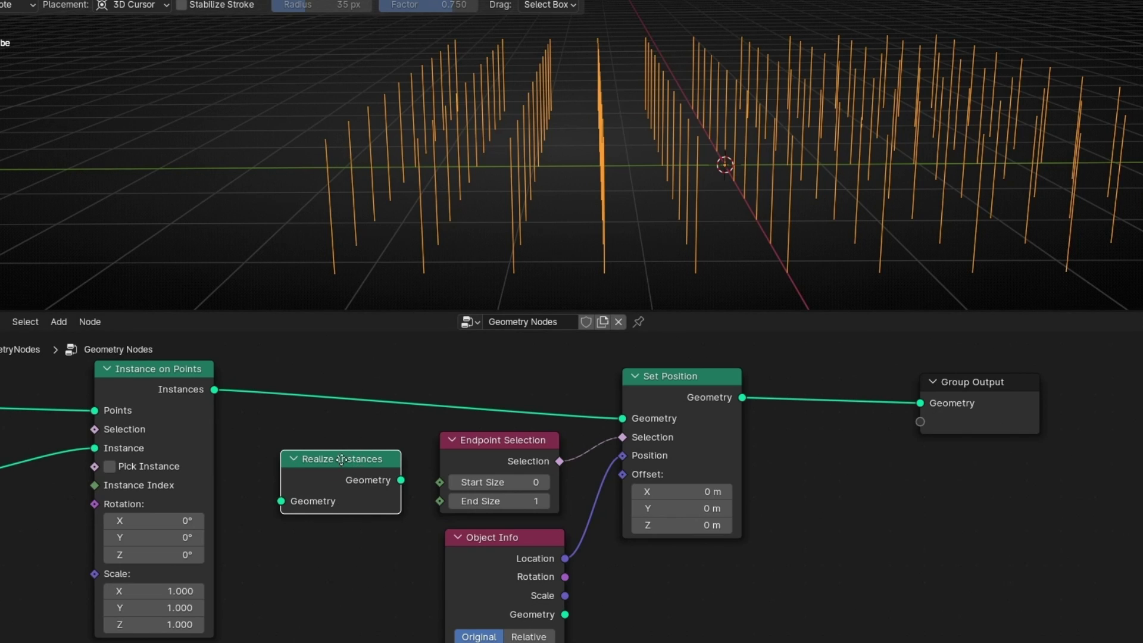
drag(341, 460, 318, 468)
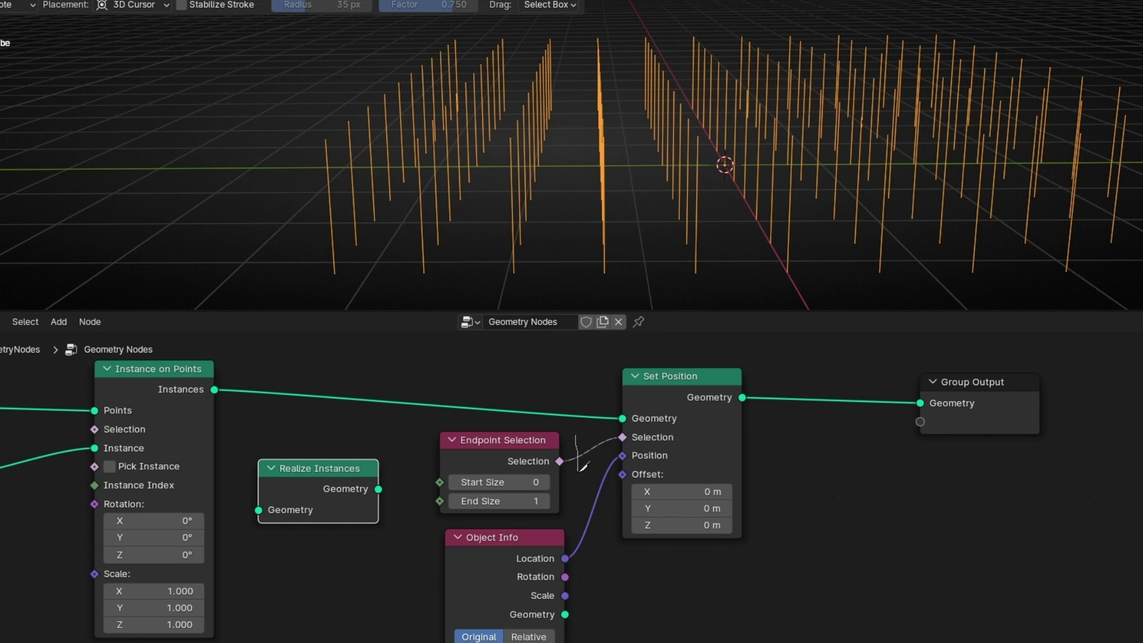
Step: Cut the Selection and Position links of Set Position and insert Realize Instances on the link from Instance on Points
ctrl+right_drag(576, 444, 424, 474)
ctrl+right_drag(557, 473, 615, 479)
drag(317, 481, 340, 388)
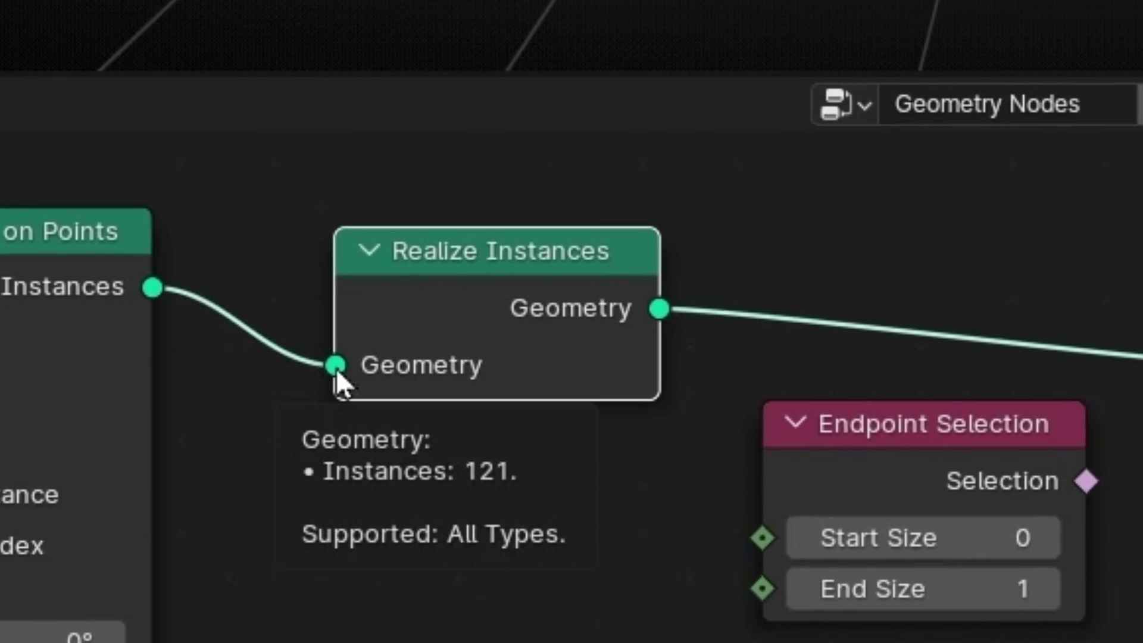
mouse_move(666, 316)
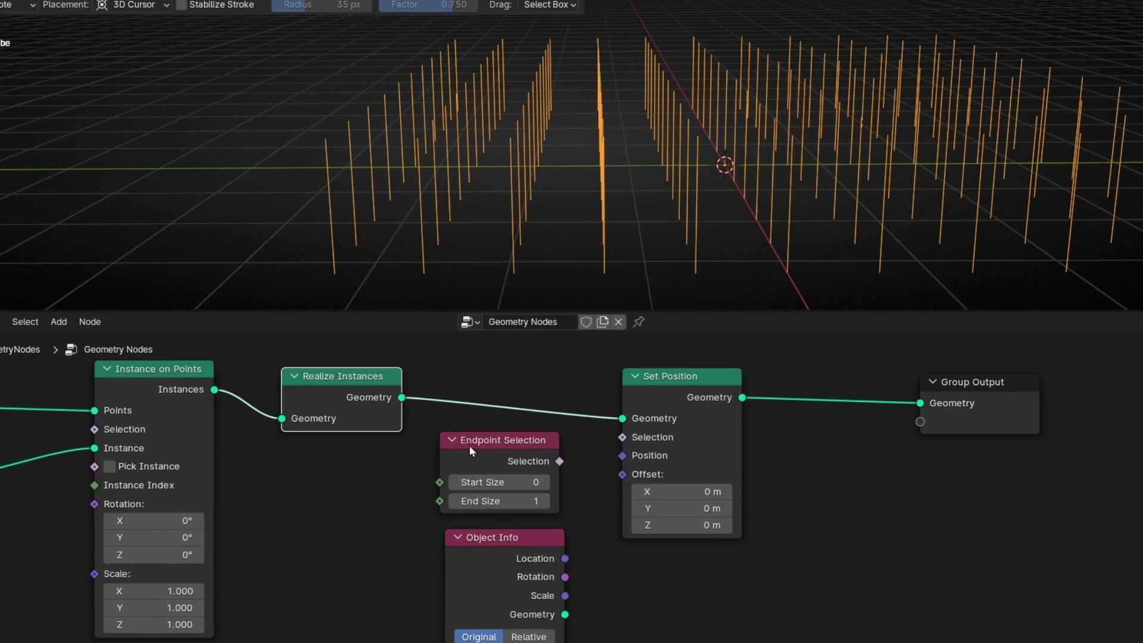
Step: Connect the Object Info Location to the Position input of Set Position and inspect the icosphere in the viewport
scroll(556, 494, down, 2)
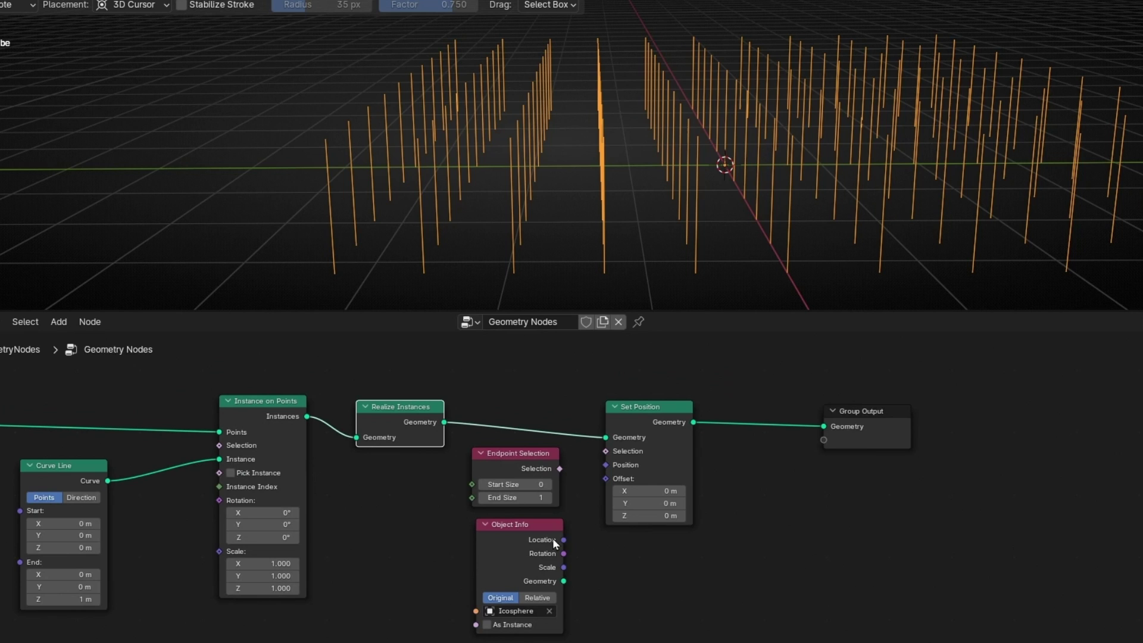
drag(562, 539, 606, 464)
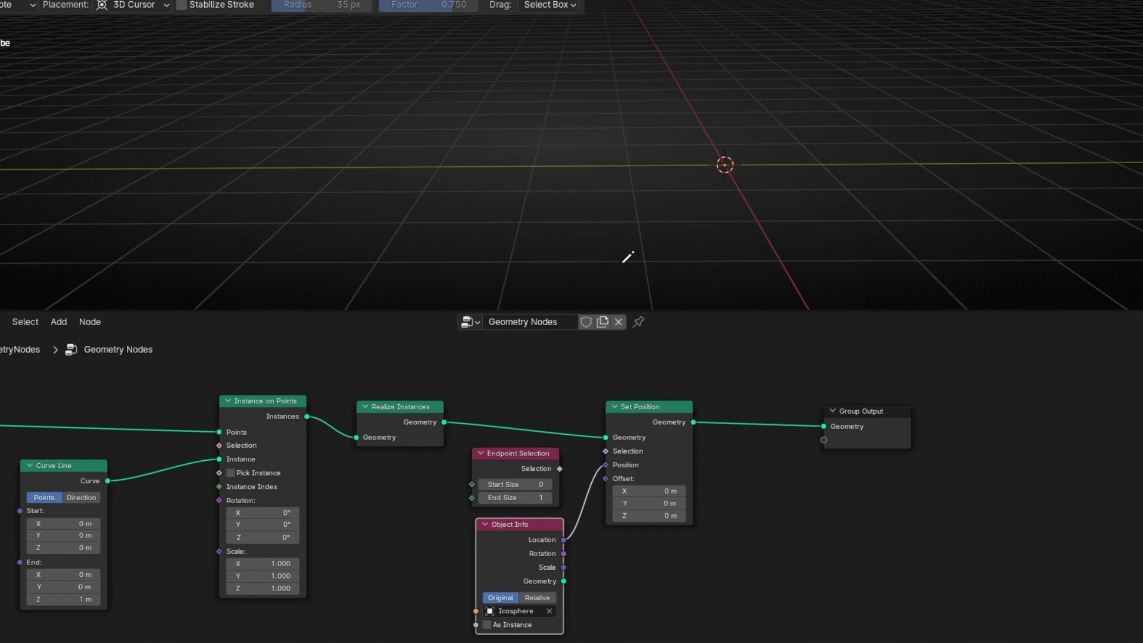
middle_drag(627, 257, 570, 218)
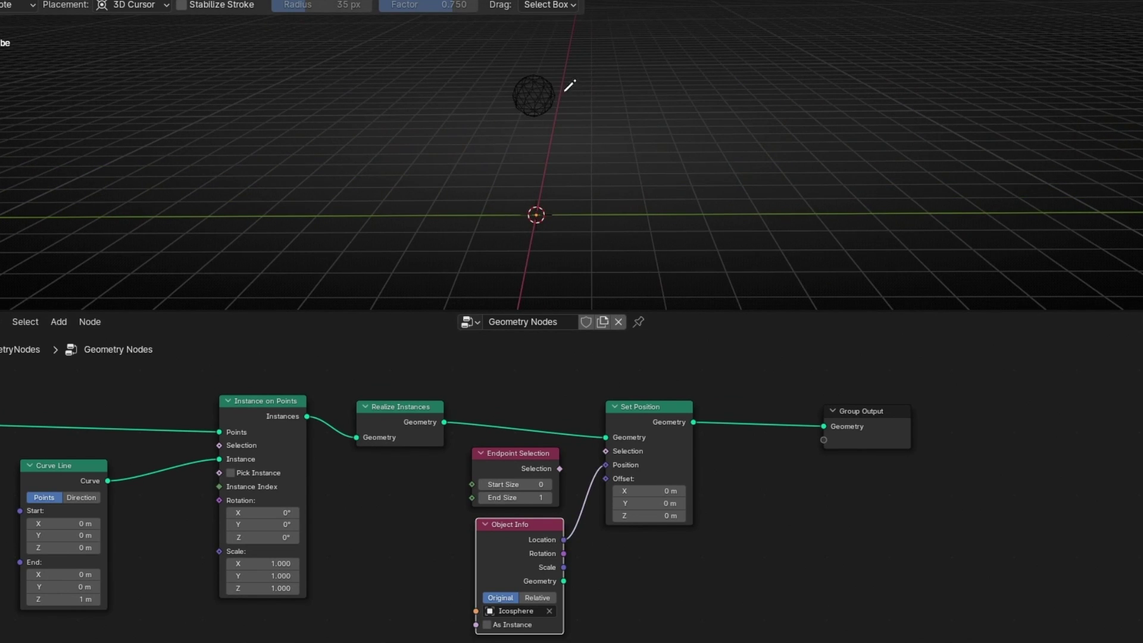
scroll(552, 89, up, 3)
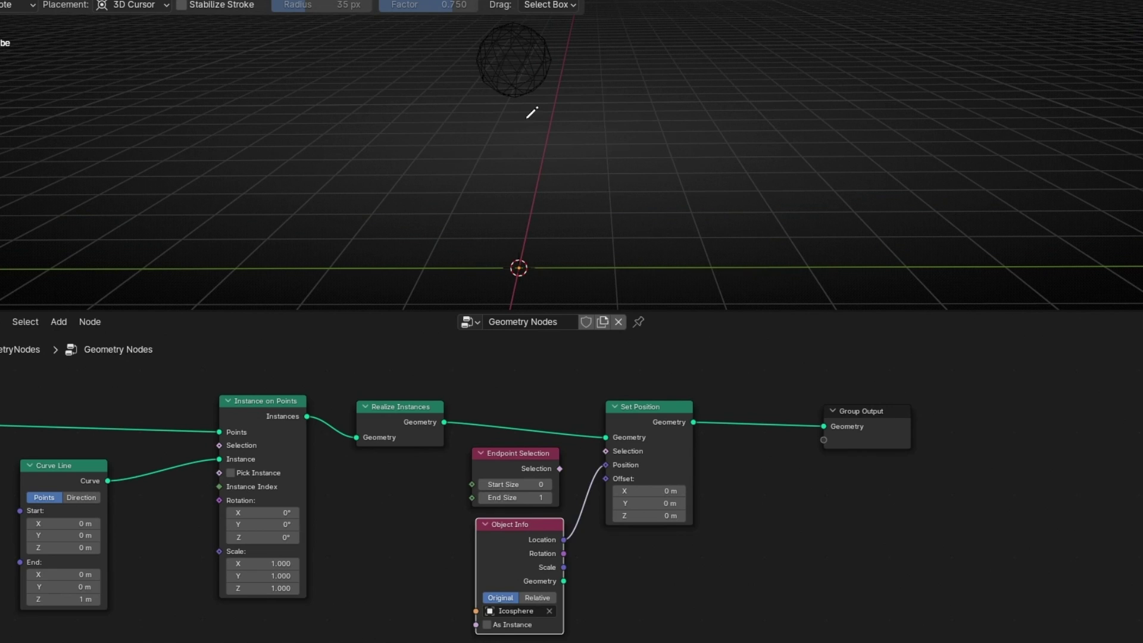
Step: Disconnect the Object Info Location from Set Position's Position input and inspect the curve lines in the viewport
scroll(580, 457, up, 3)
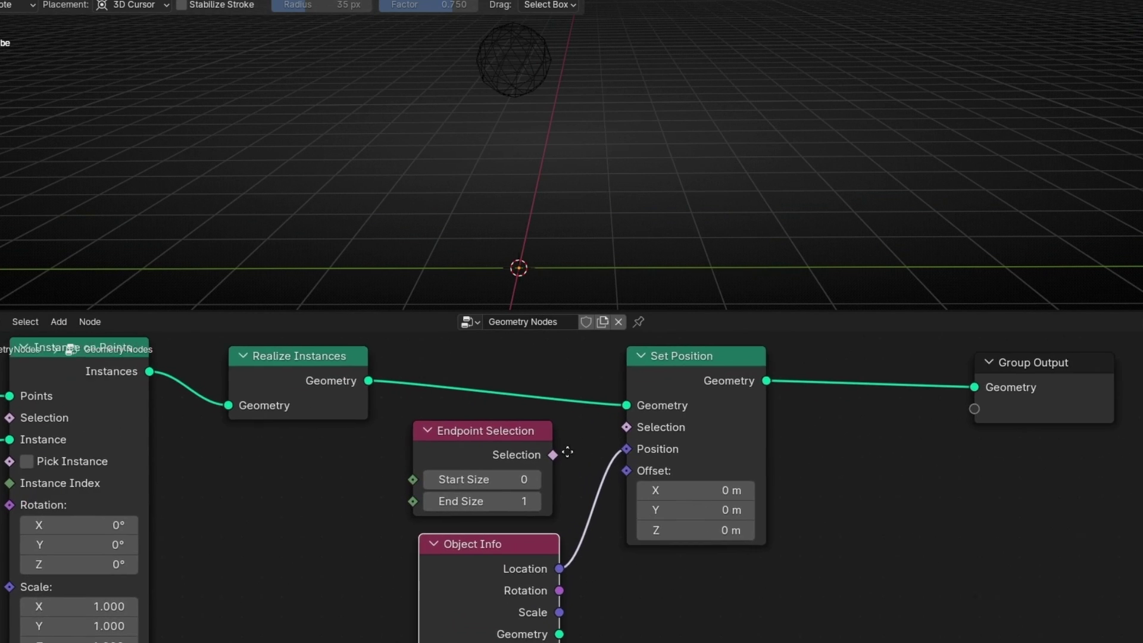
middle_drag(571, 458, 460, 466)
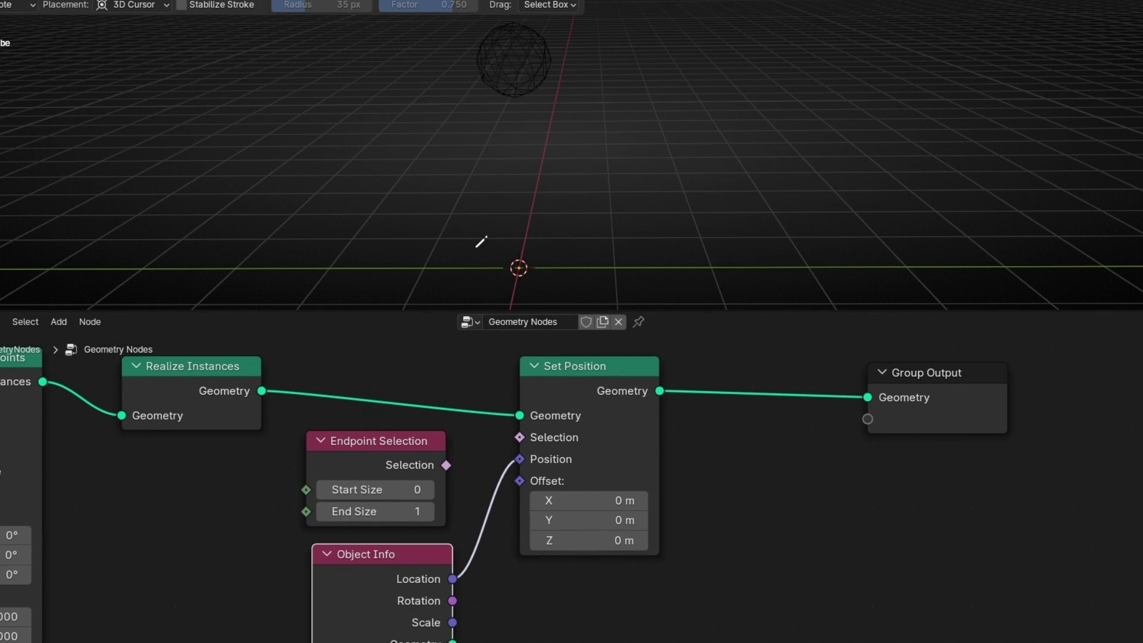
drag(520, 458, 450, 427)
scroll(512, 223, up, 2)
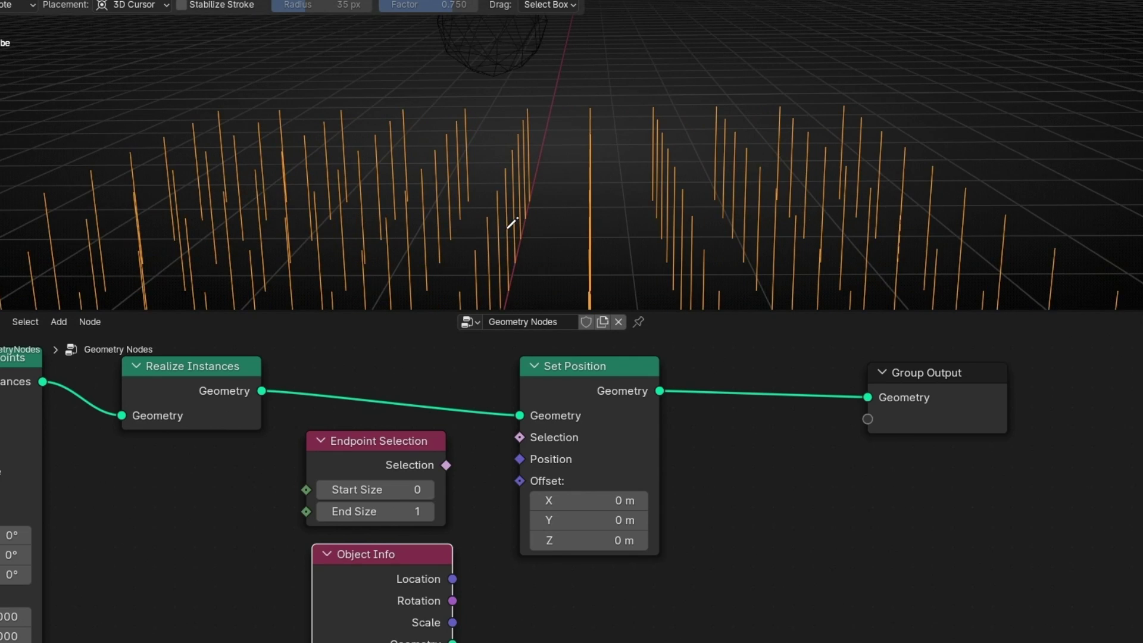
scroll(522, 142, up, 2)
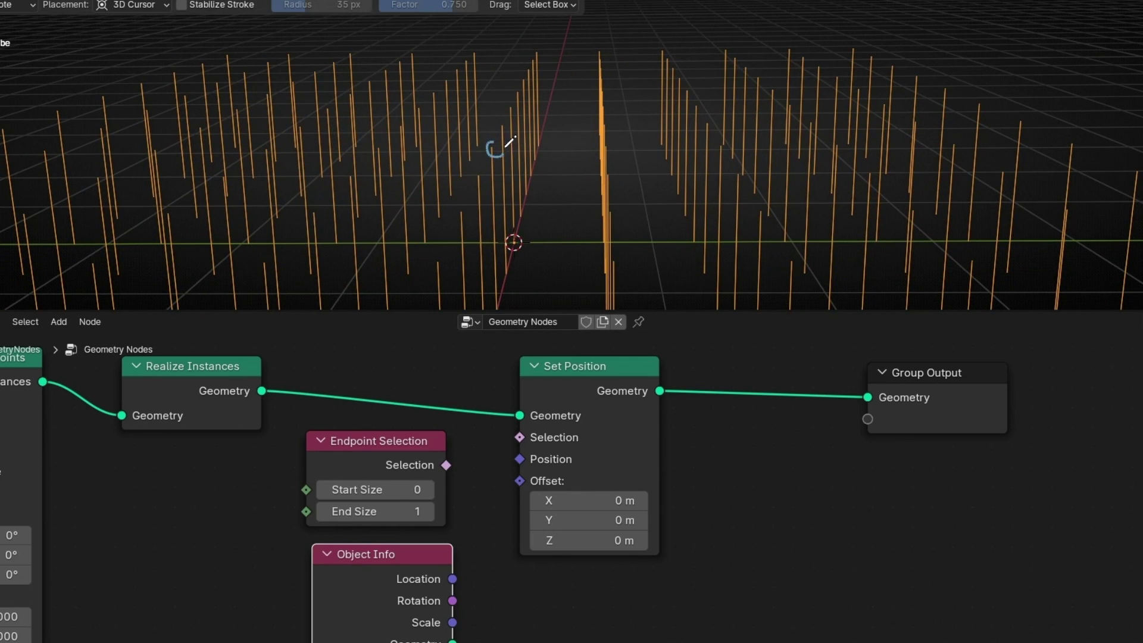
scroll(508, 153, down, 4)
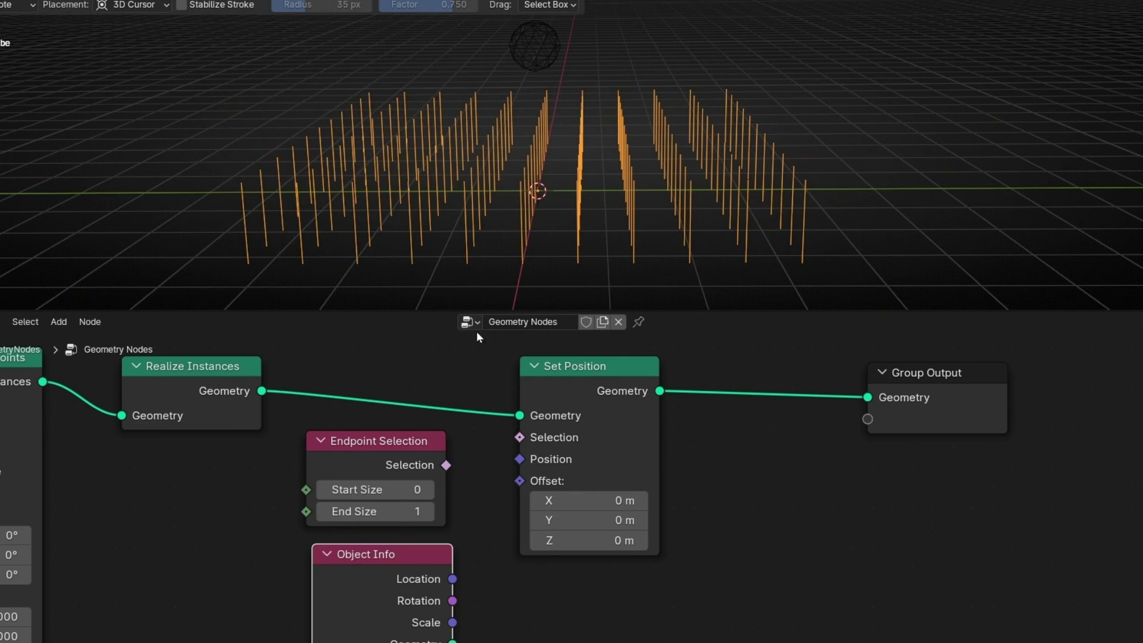
Step: Connect the Object Info Location to Set Position's Position and Endpoint Selection to its Selection, and inspect the lines
drag(453, 578, 519, 458)
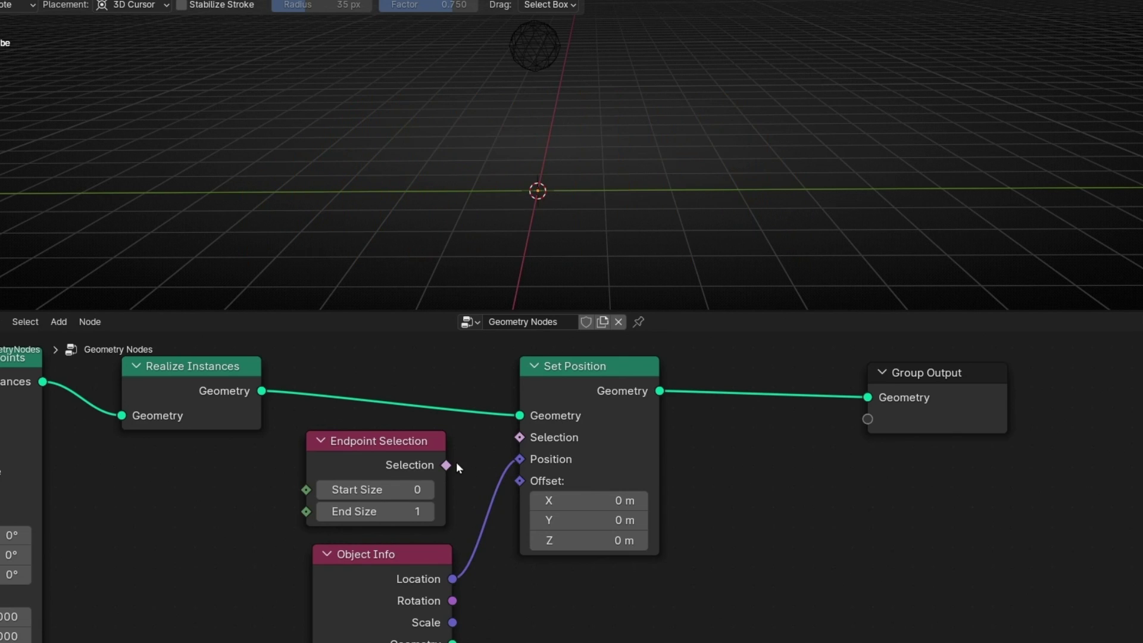
drag(447, 465, 519, 437)
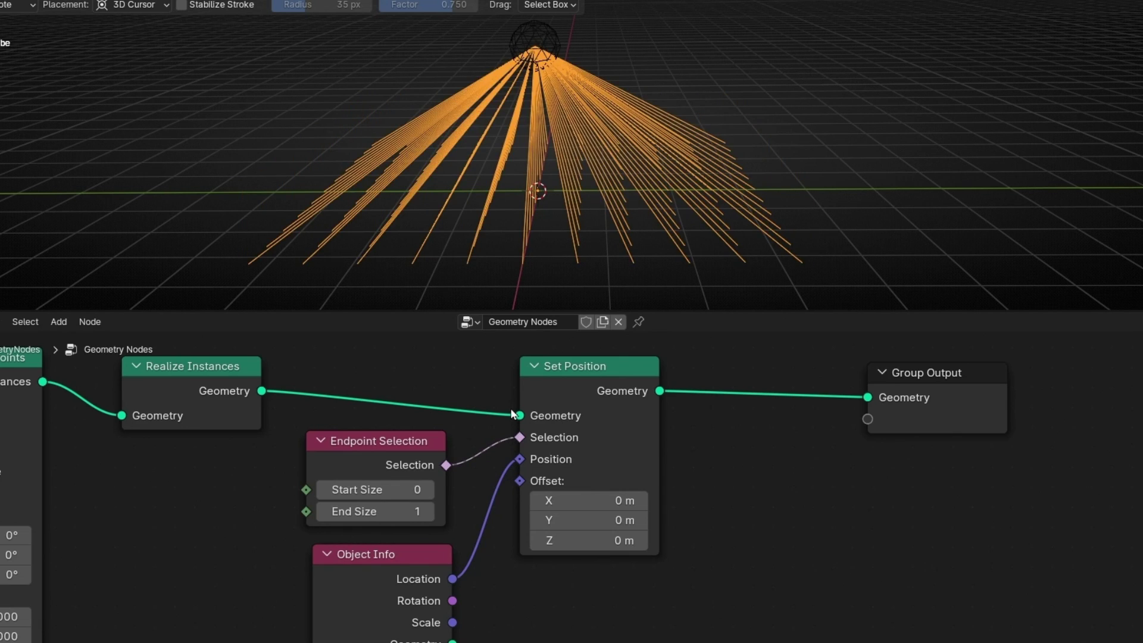
middle_drag(566, 110, 564, 111)
mouse_move(485, 119)
middle_down()
mouse_move(608, 117)
mouse_move(485, 113)
middle_up()
scroll(486, 112, down, 3)
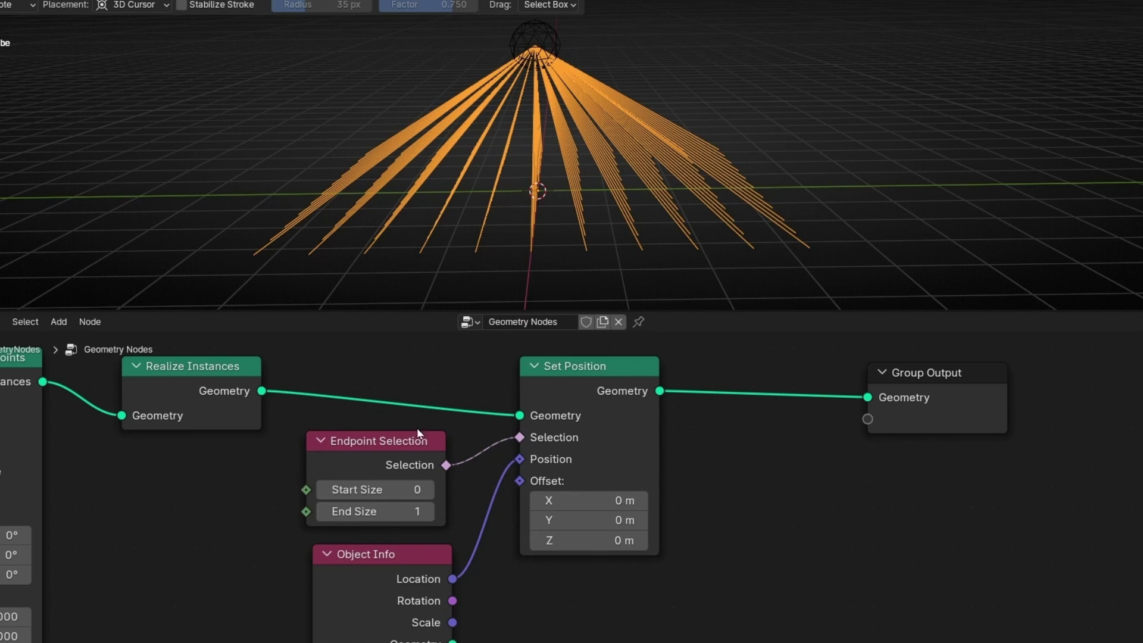
middle_drag(239, 387, 313, 413)
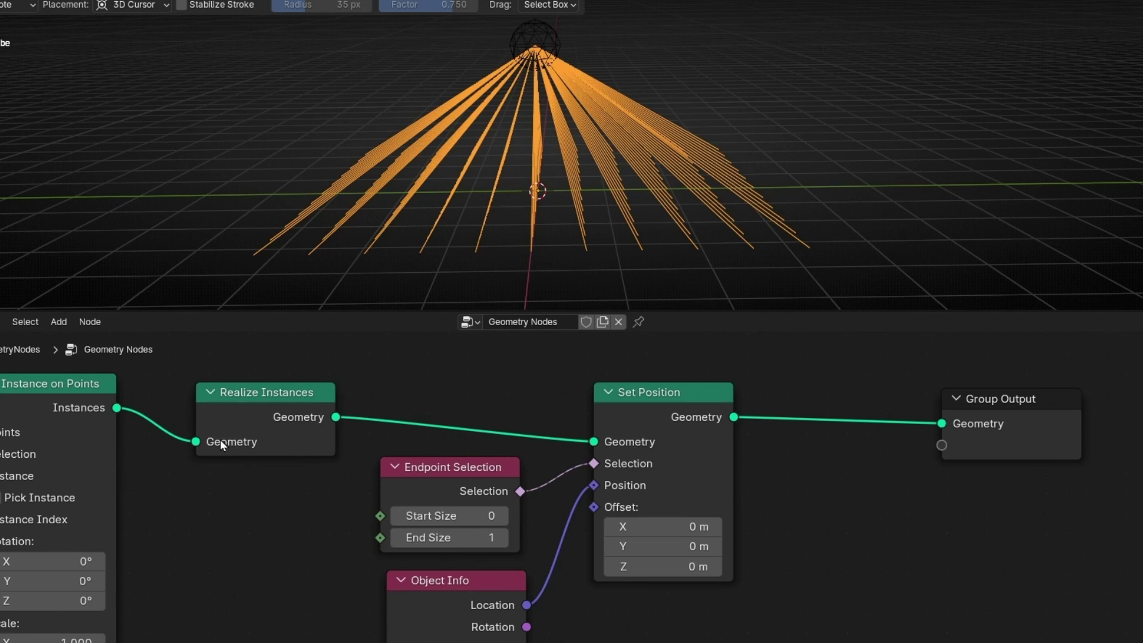
Step: Select the icosphere, move it lower and sideways along the Y axis, and reselect the object with the curve lines
mouse_move(336, 421)
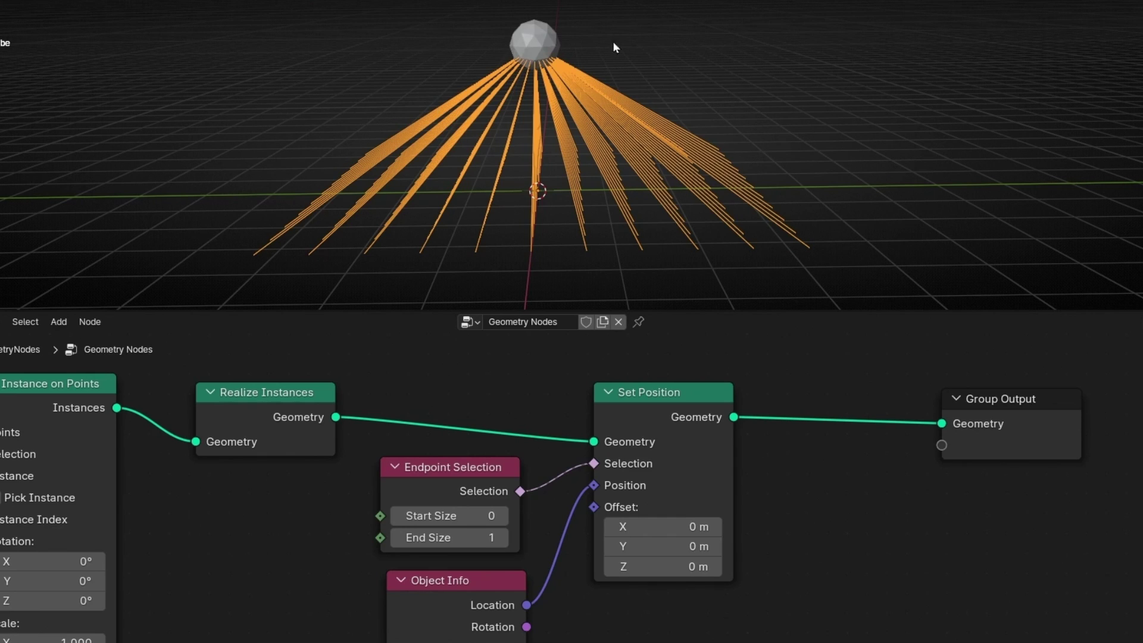
shift+click(527, 42)
click(543, 43)
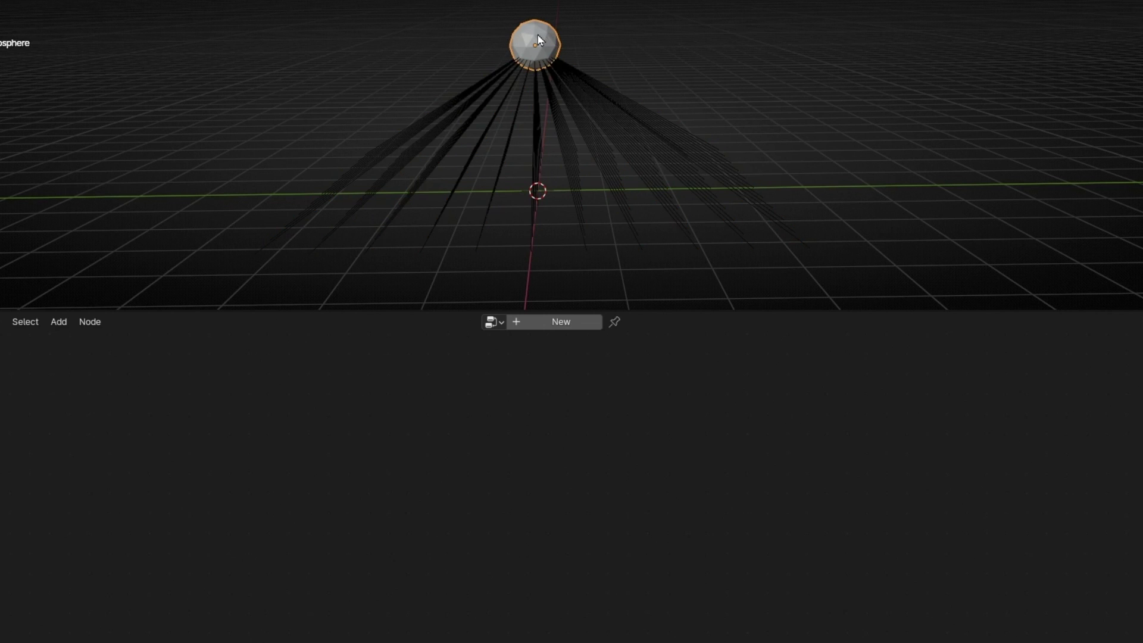
key(g)
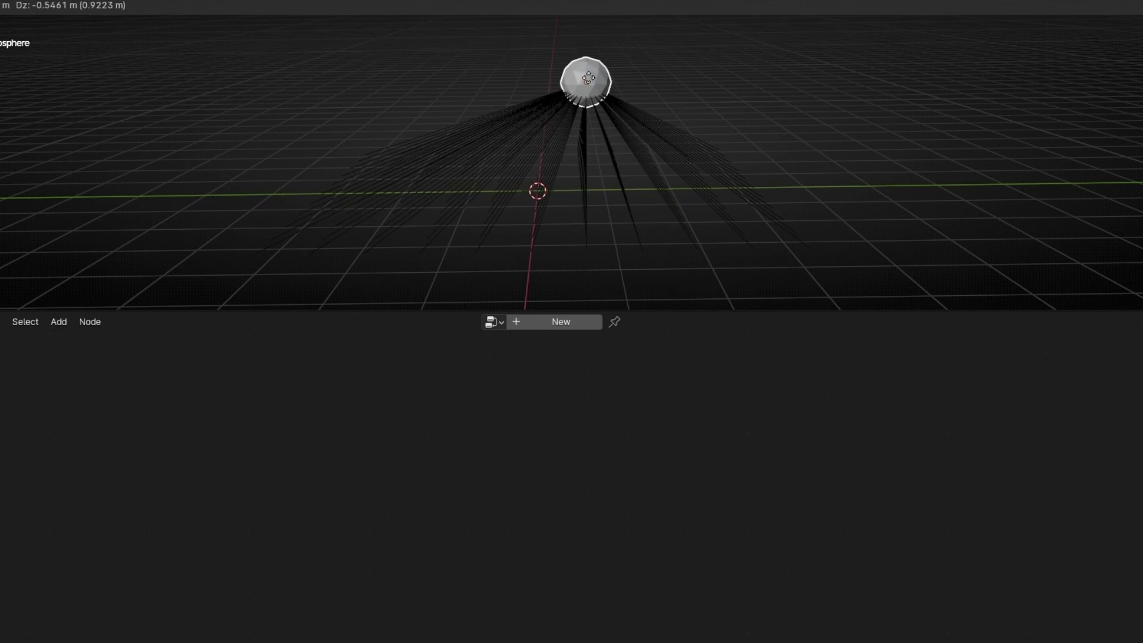
key(Escape)
click(617, 219)
Step: Shift Group Output away from Set Position and insert a Curve to Mesh node on the link between them
middle_drag(669, 507, 307, 506)
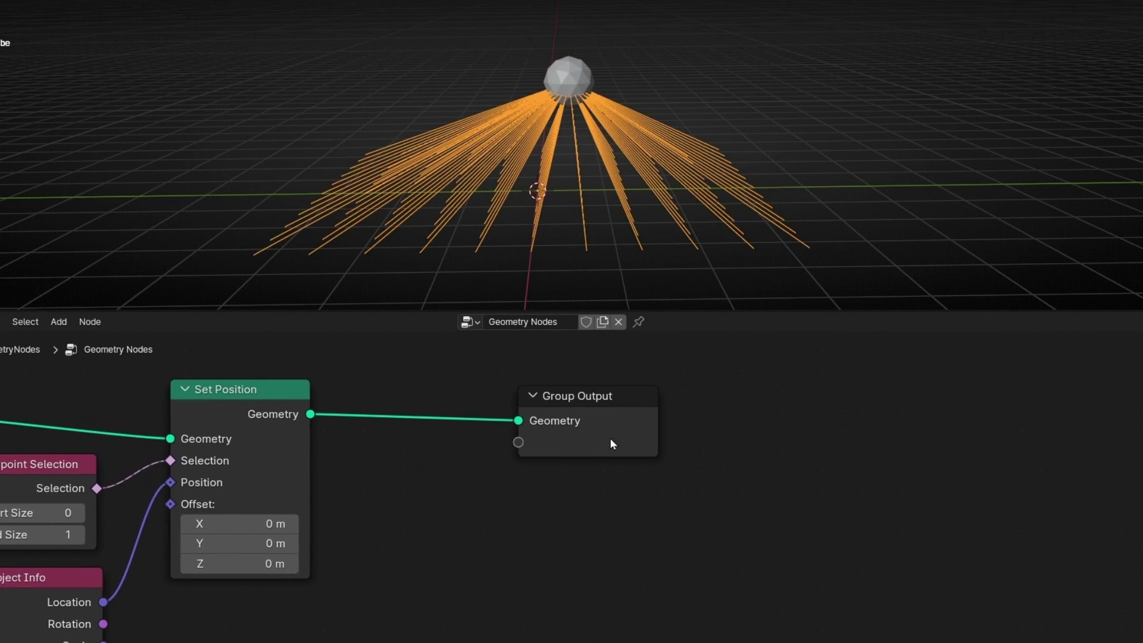
drag(609, 438, 818, 438)
key(shift+a)
text(curve )
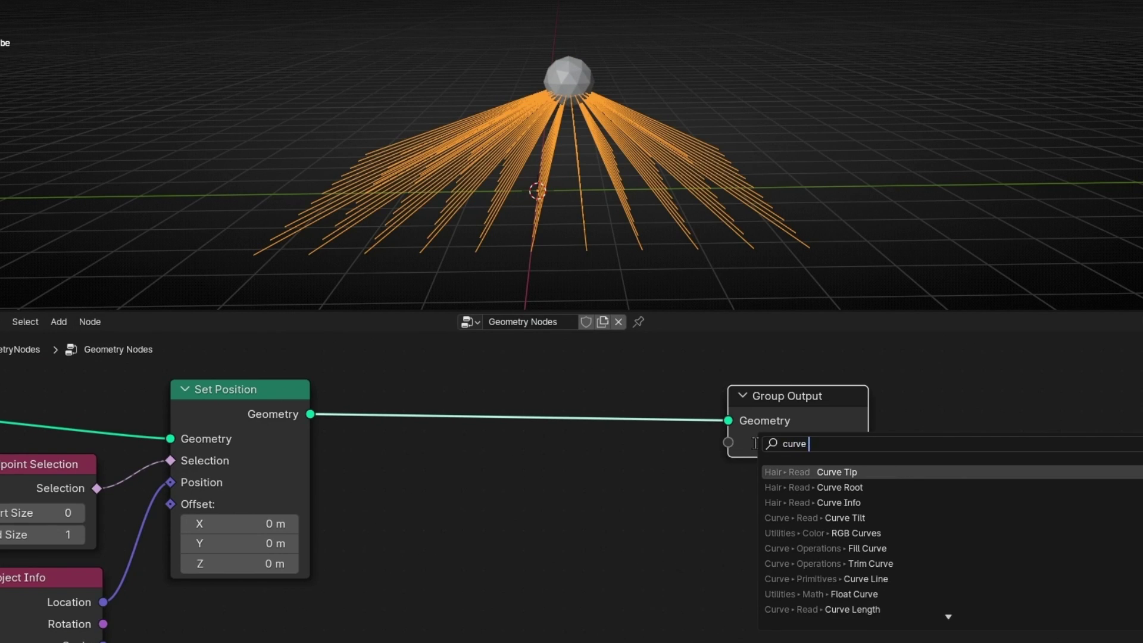
text(m)
key(Return)
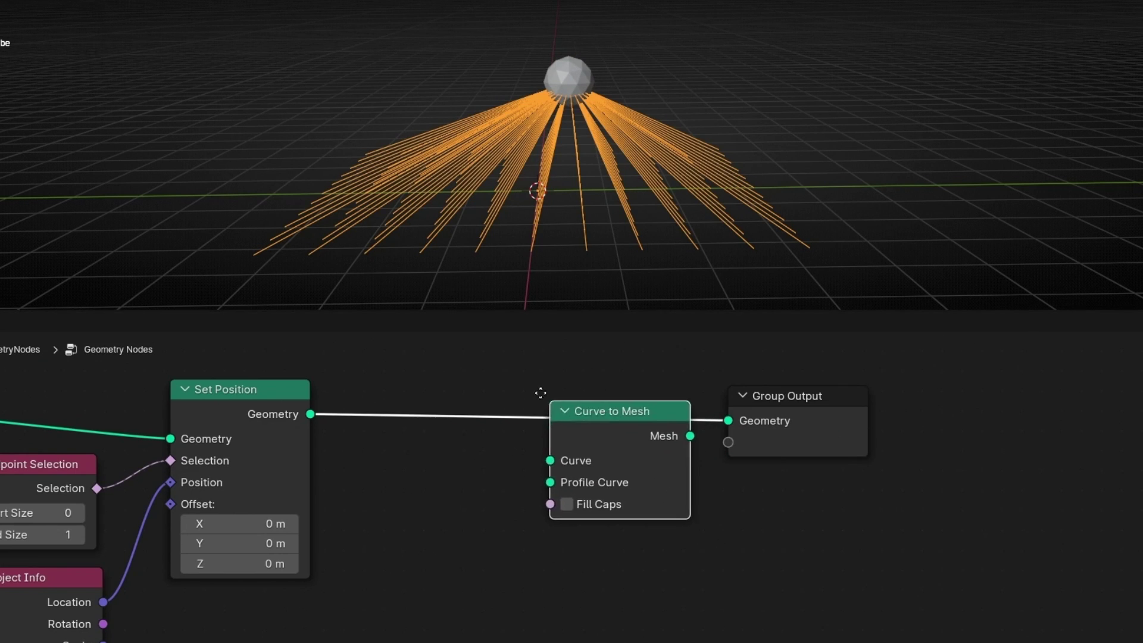
click(543, 453)
Step: Add a Curve Circle node connected to the Profile Curve input of Curve to Mesh
drag(509, 462, 419, 521)
text(c)
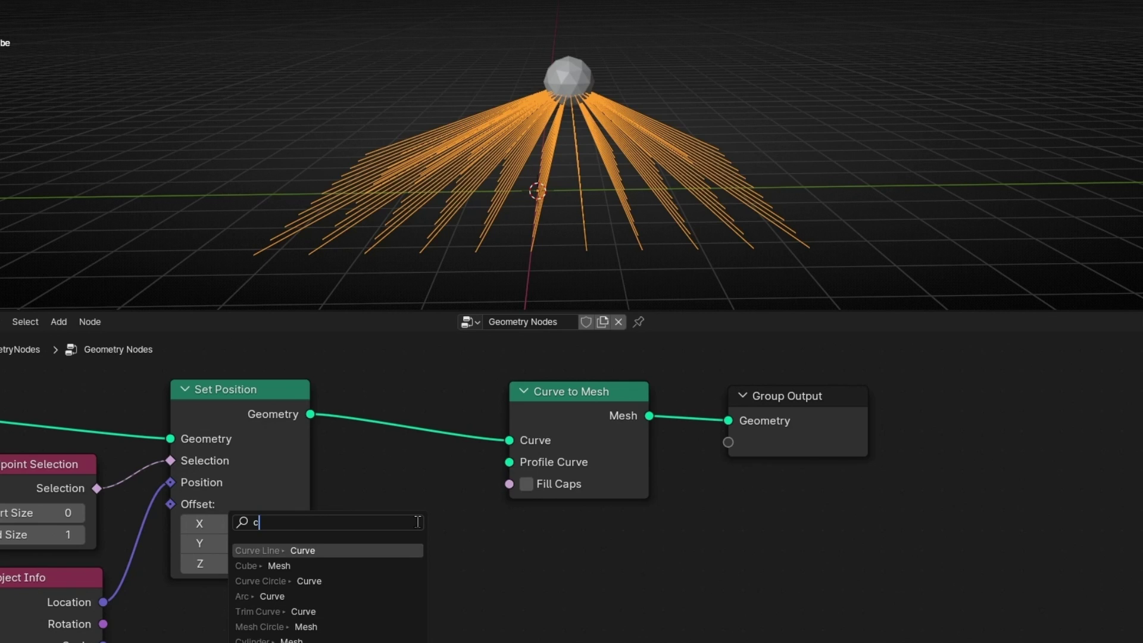
text(ircle)
key(Down)
key(Return)
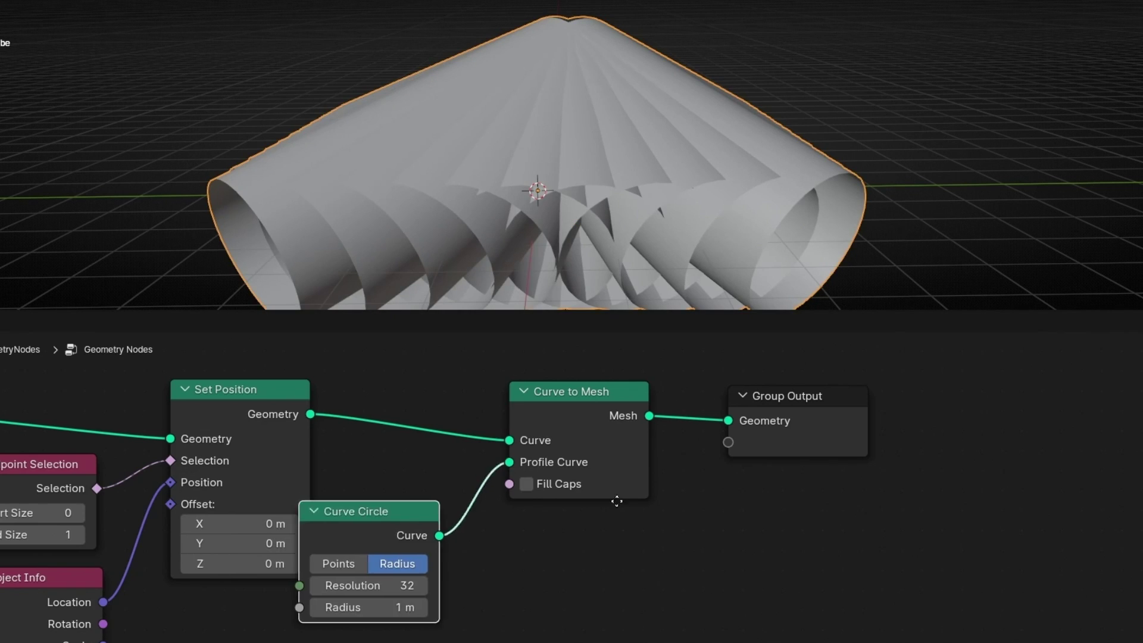
Step: Set the Curve Circle radius to 0.01 m and enable Fill Caps on Curve to Mesh
click(415, 589)
drag(415, 576, 381, 575)
scroll(435, 609, up, 3)
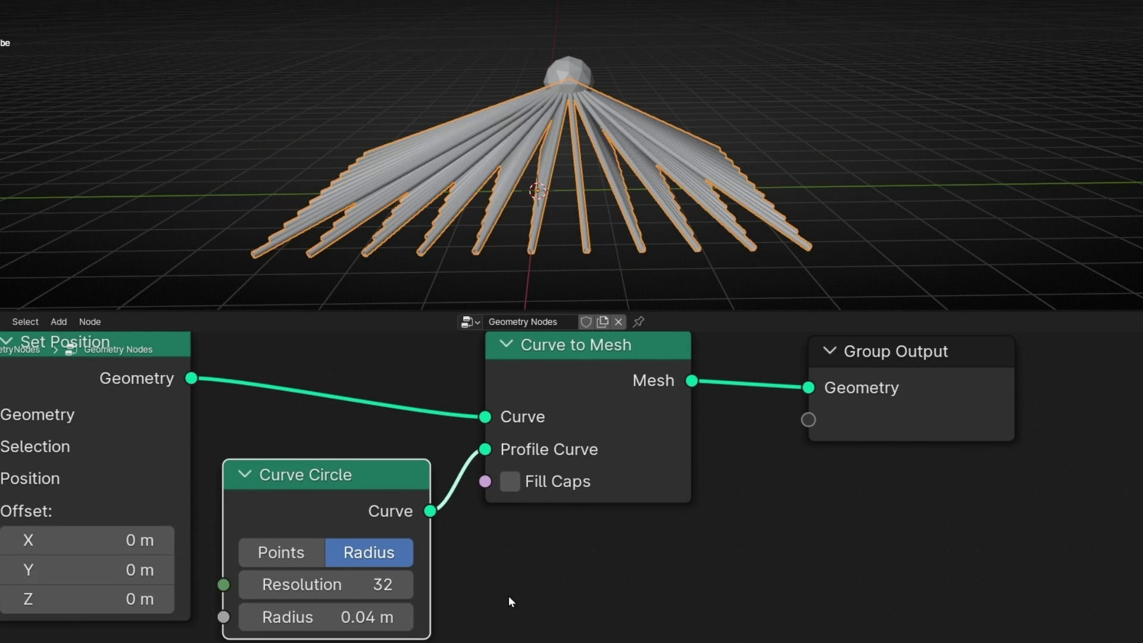
middle_drag(508, 595, 607, 526)
drag(416, 548, 397, 548)
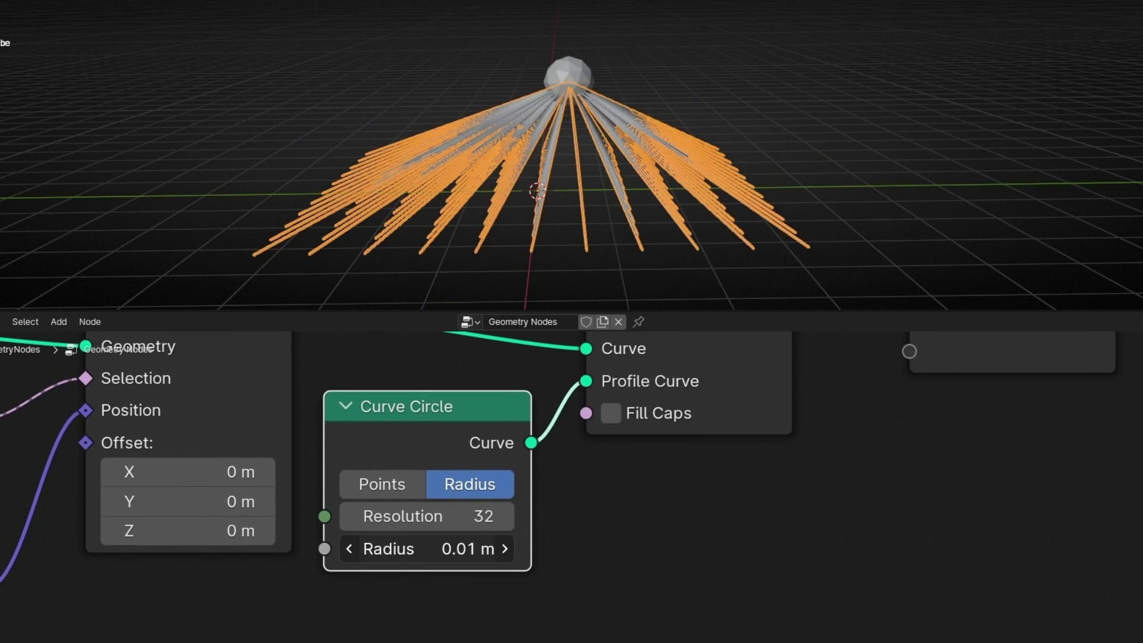
click(666, 413)
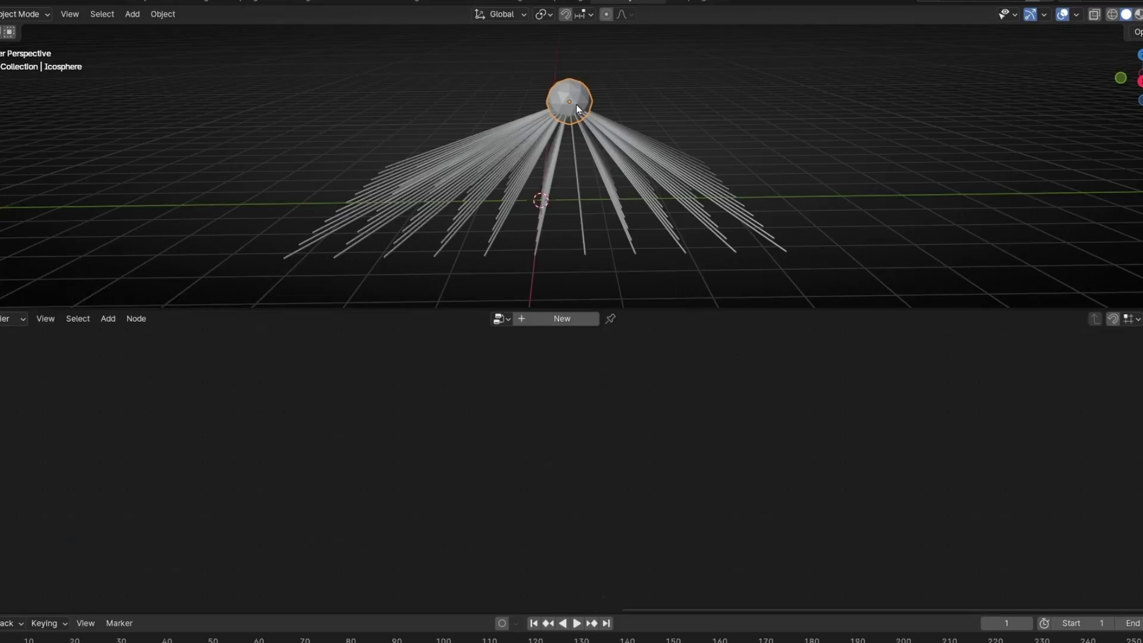
Step: Maximize the 3D viewport and move the icosphere from above the grid out toward its far side
key(ctrl+space)
middle_drag(619, 276, 595, 301)
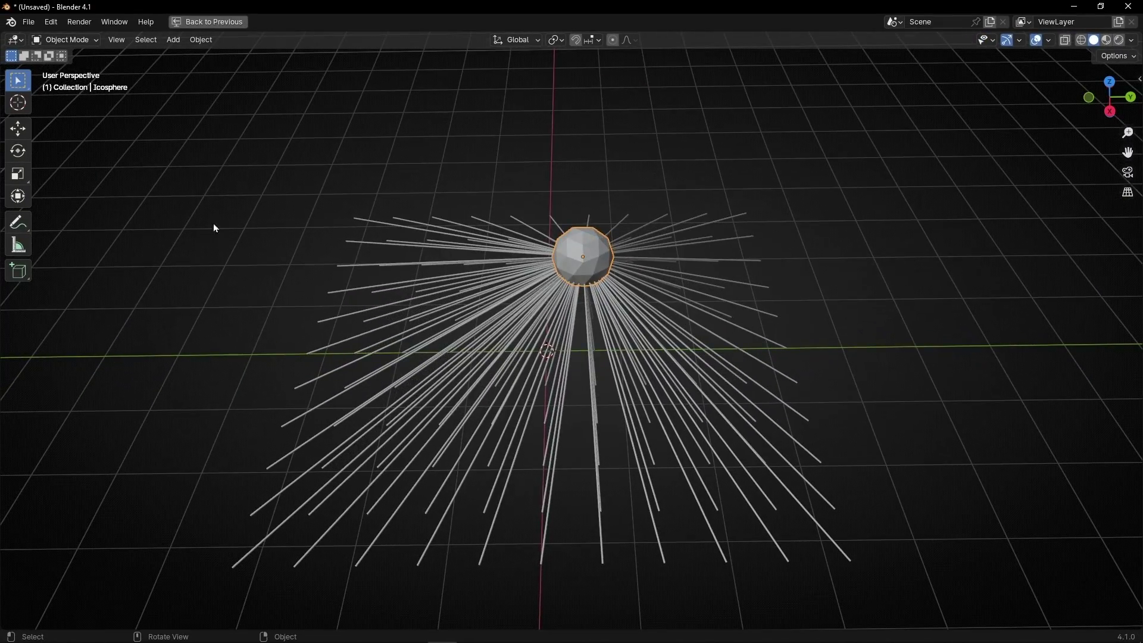
key(g)
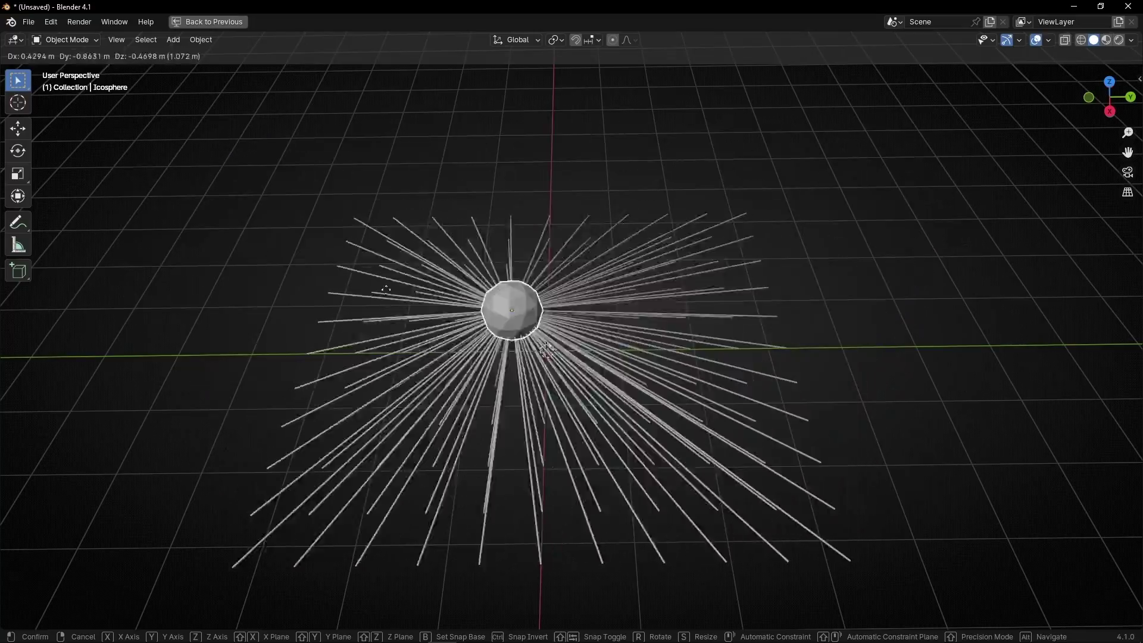
click(869, 167)
Step: Move the icosphere back above the middle of the line grid and restore the split workspace layout
middle_drag(787, 398, 893, 171)
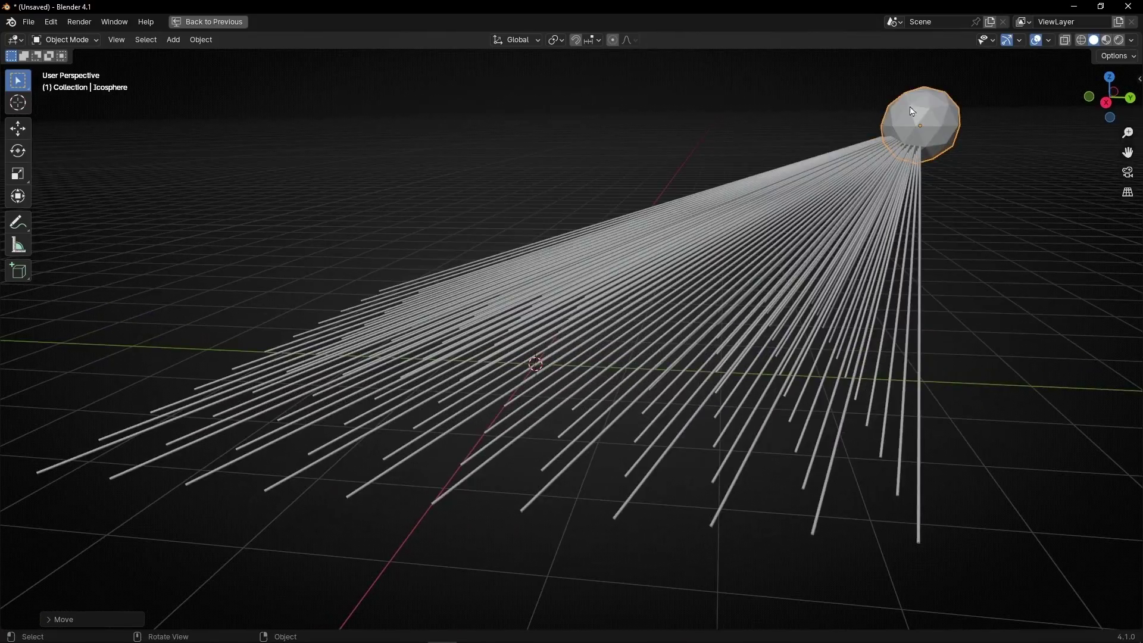
key(g)
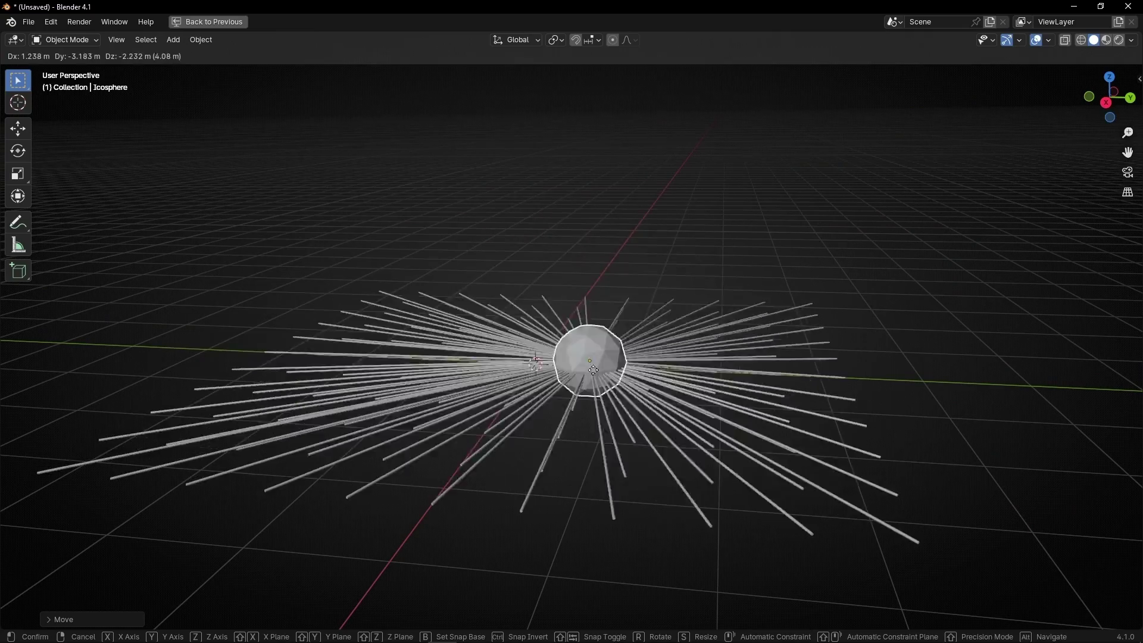
click(531, 288)
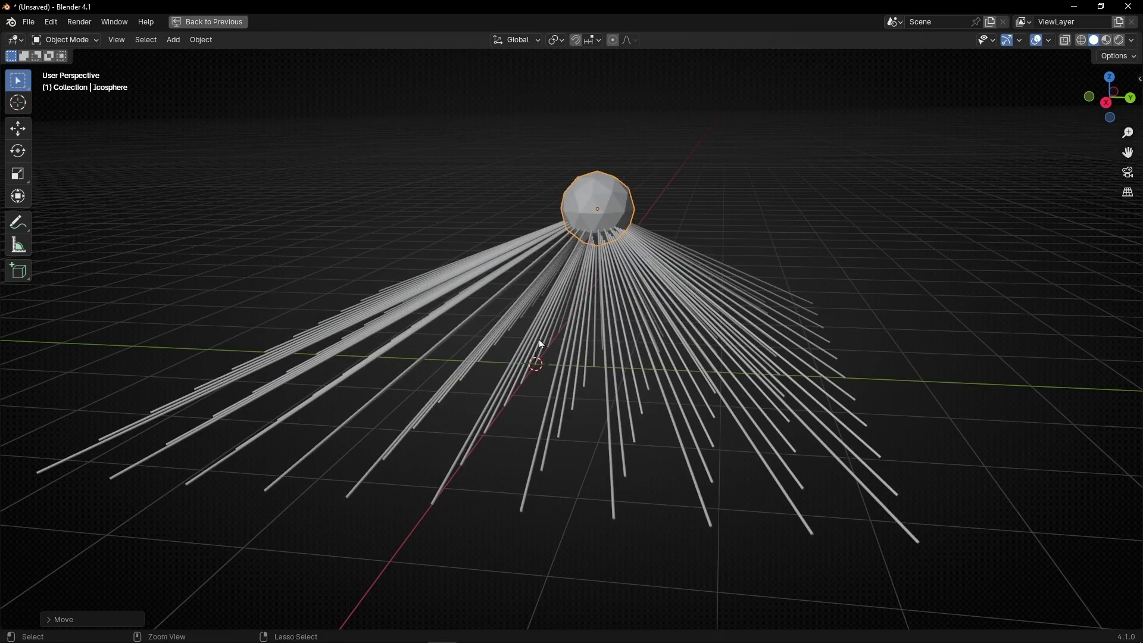
key(ctrl+space)
Step: Select the object with the line meshes and pin its Geometry Nodes tree in the node editor
click(556, 244)
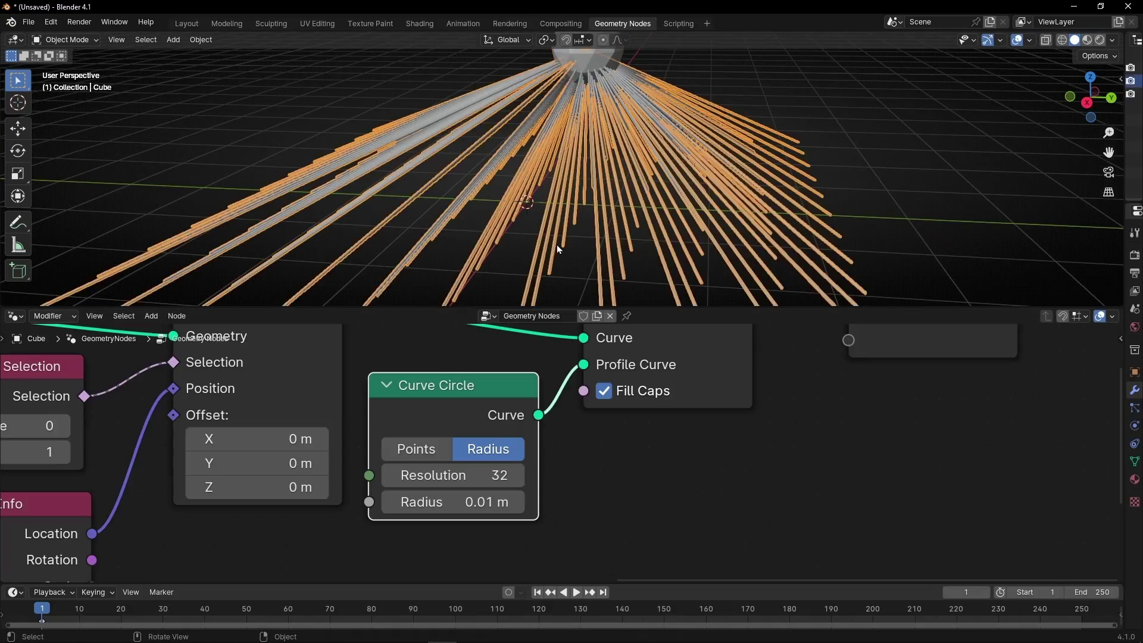
click(628, 316)
scroll(482, 426, down, 5)
scroll(609, 437, up, 2)
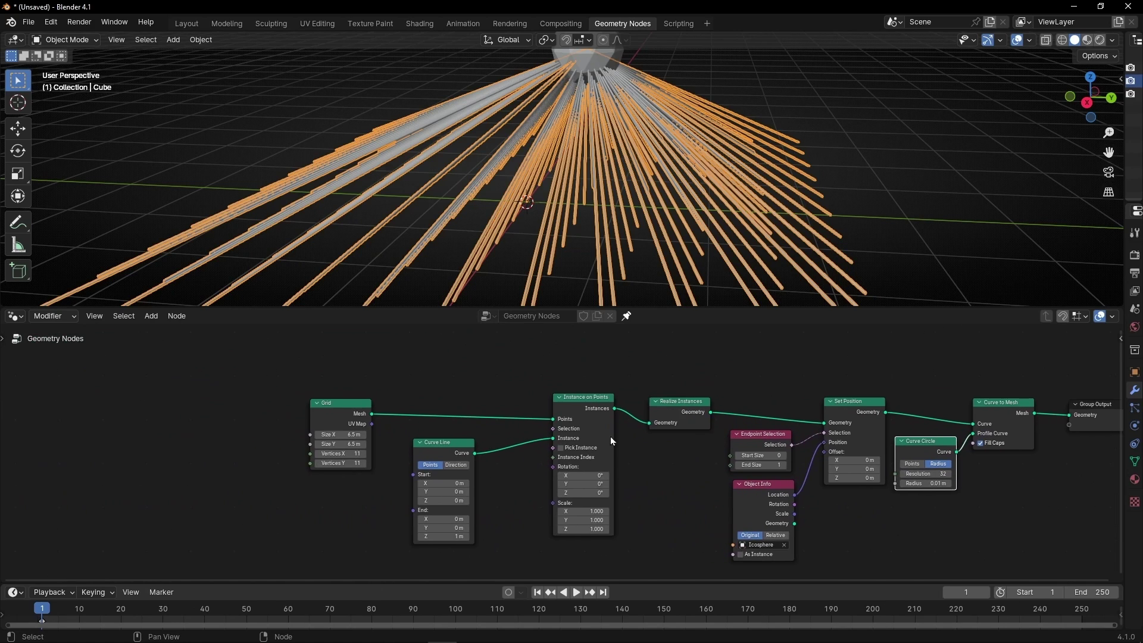
Step: Delete the Grid node and add a Cube mesh node connected to the Points input of Instance on Points
middle_drag(205, 415, 341, 427)
click(342, 426)
key(x)
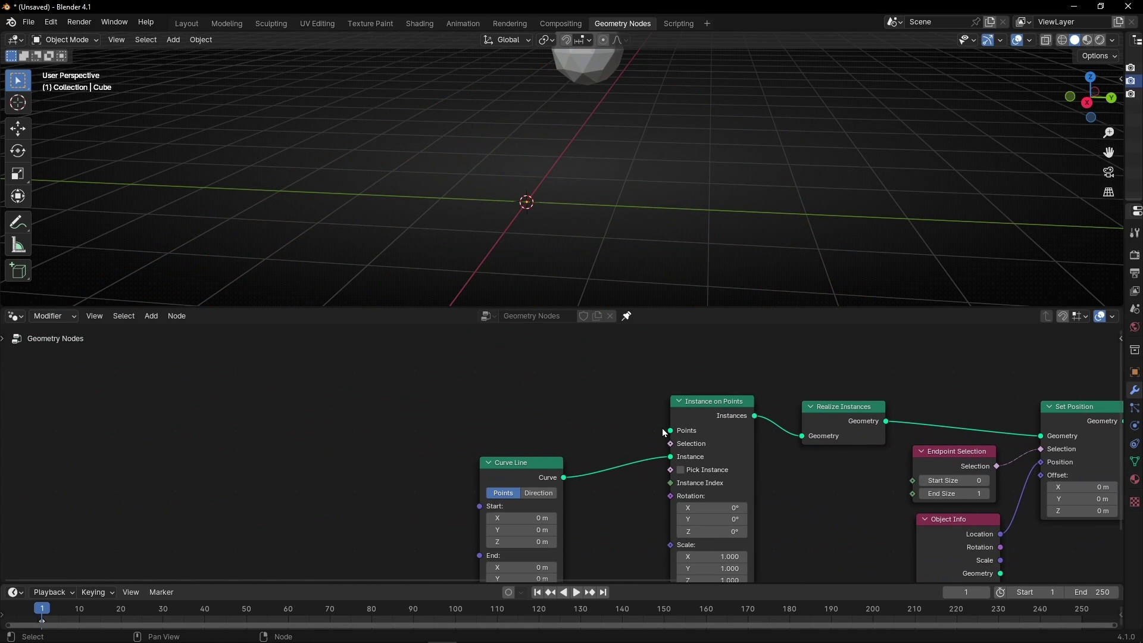
key(shift+a)
text(cube)
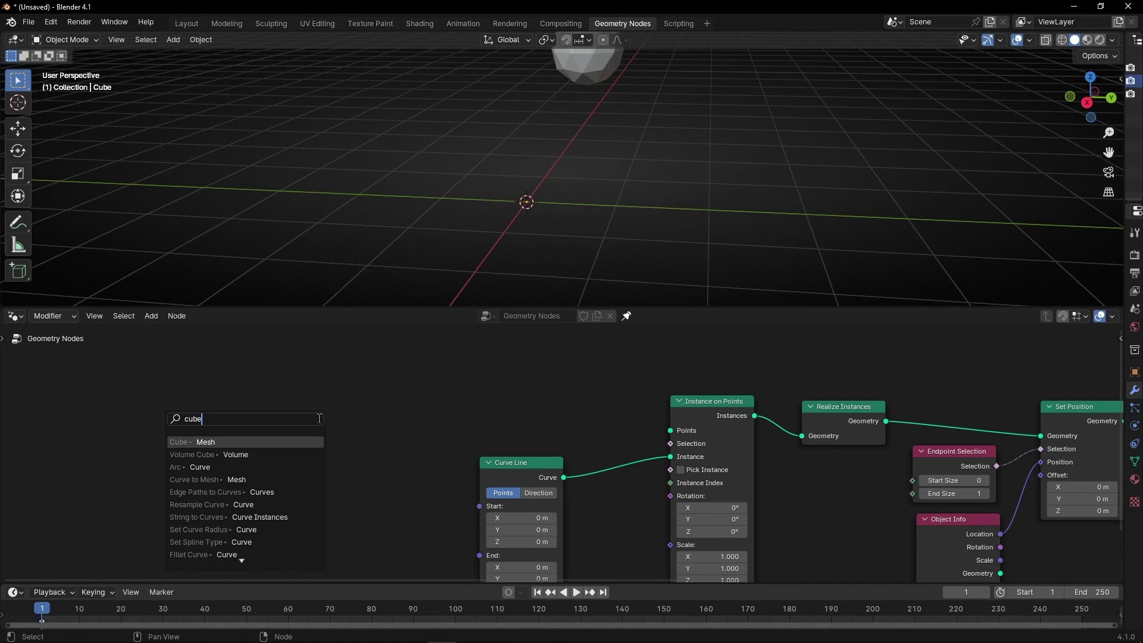
key(Return)
click(319, 419)
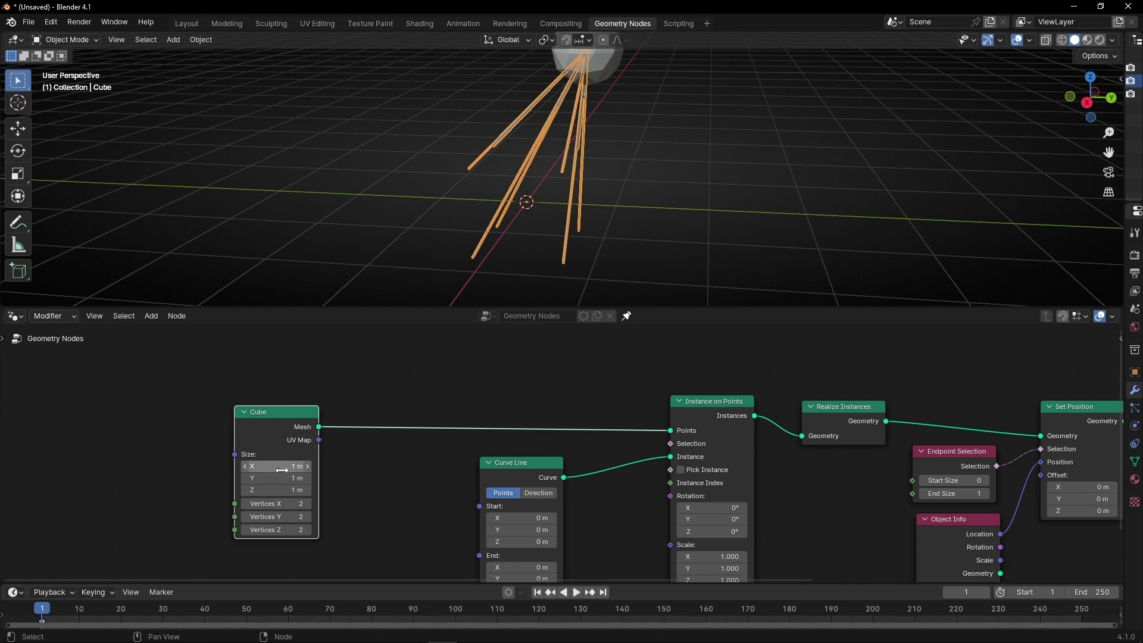
Step: Set the Cube node's vertices to 10 and its size to 5.8 m on the X, Y and Z axes
drag(277, 503, 294, 530)
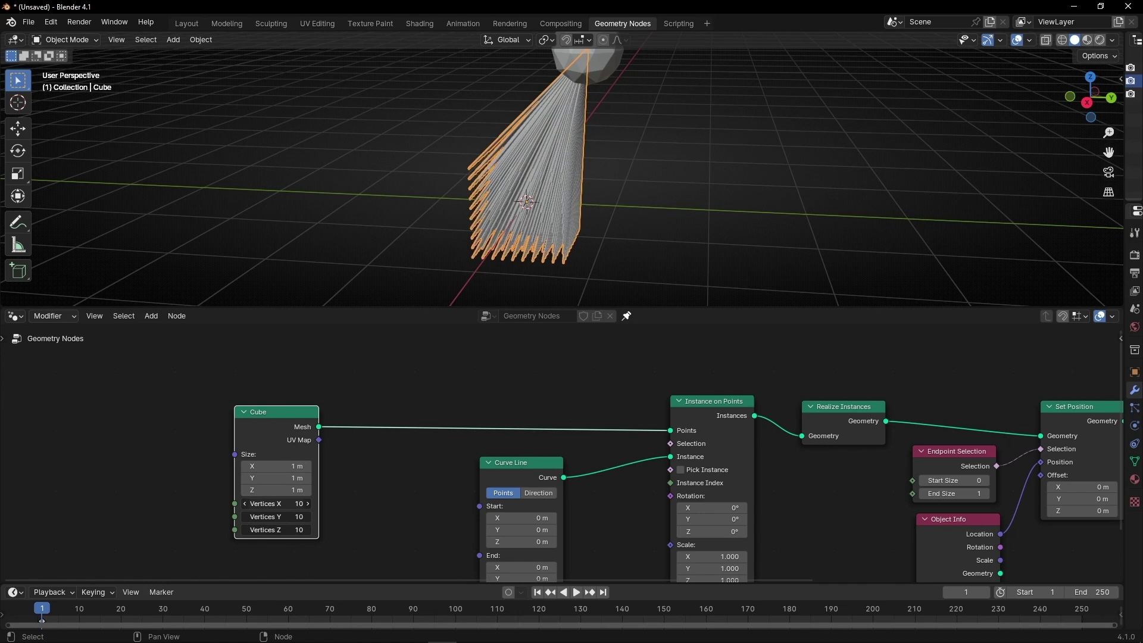
drag(277, 466, 333, 490)
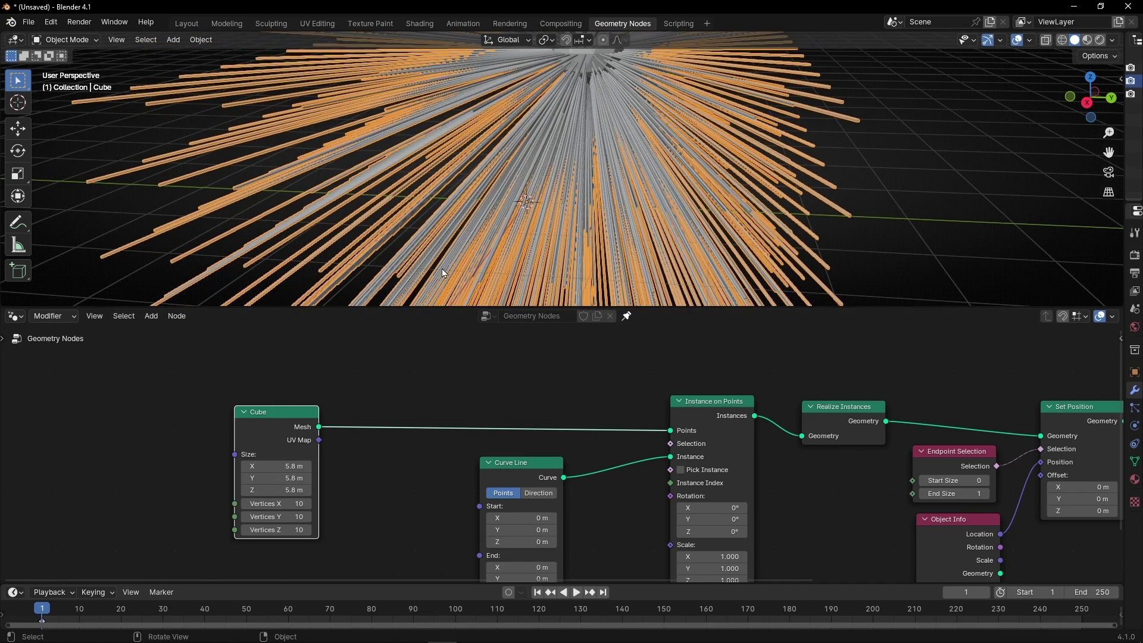
Step: Mute the Realize Instances node and inspect the lines distributed over the cube in the viewport
middle_drag(580, 392, 347, 373)
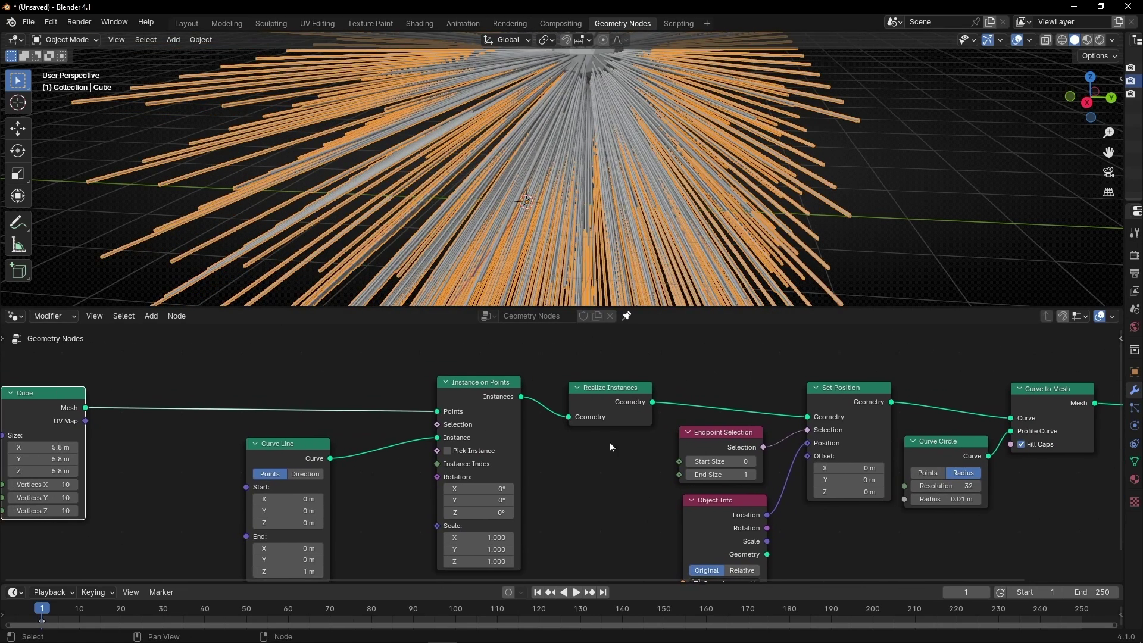
scroll(609, 446, down, 1)
middle_drag(609, 447, 473, 422)
click(472, 422)
key(m)
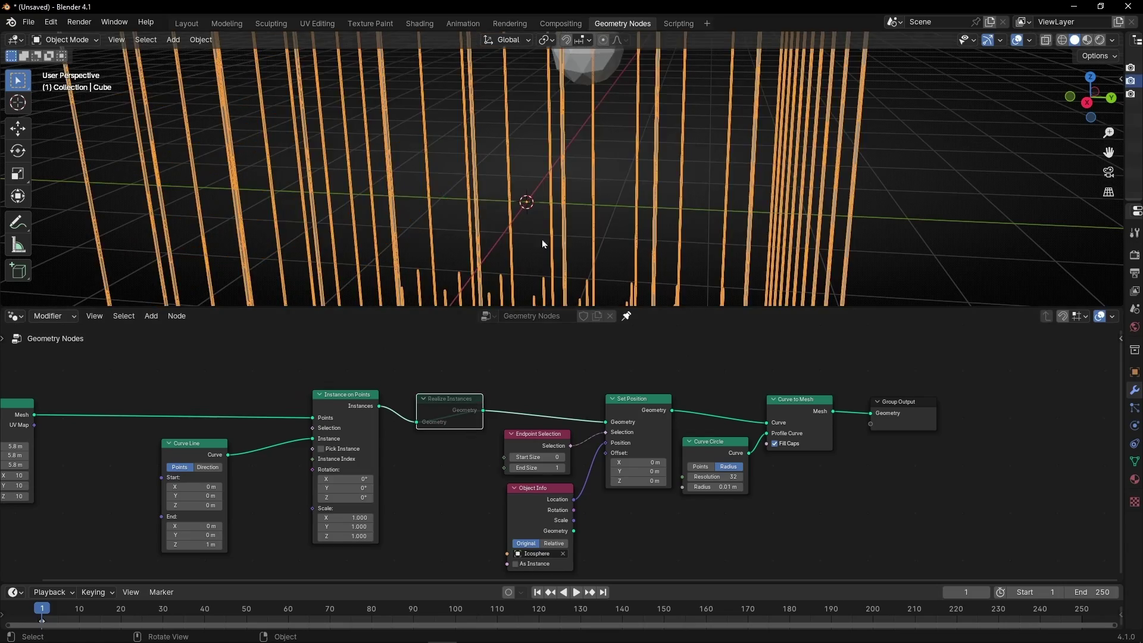
scroll(543, 244, down, 8)
middle_drag(597, 182, 719, 195)
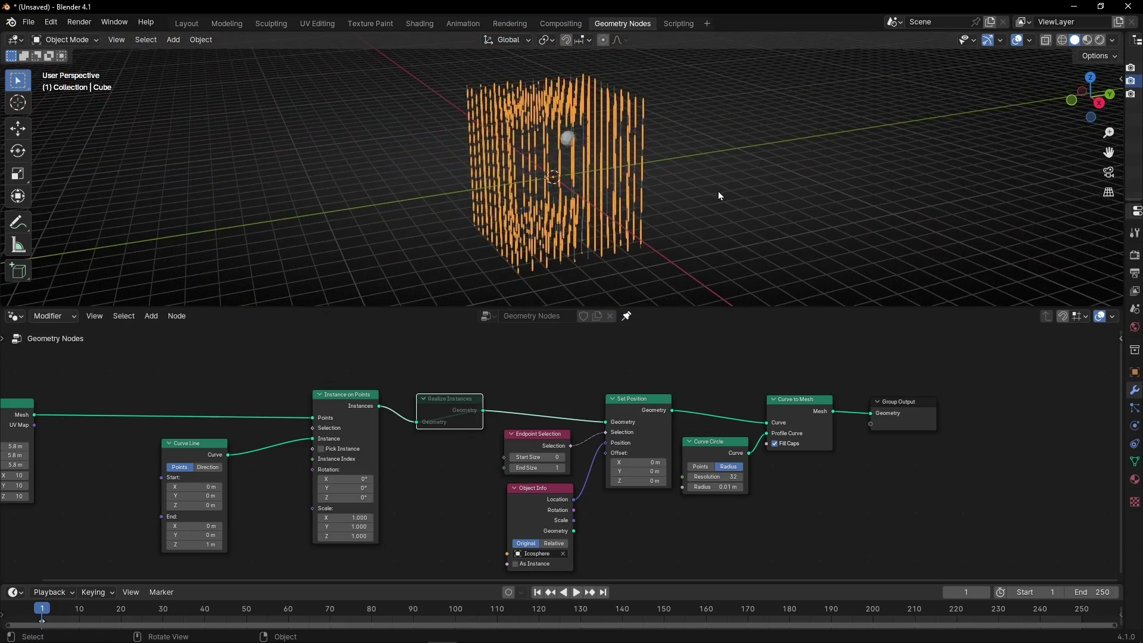
Step: Unmute the Realize Instances node and move the icosphere around the cube of lines, placing it in front of them in the maximized viewport
click(681, 187)
key(m)
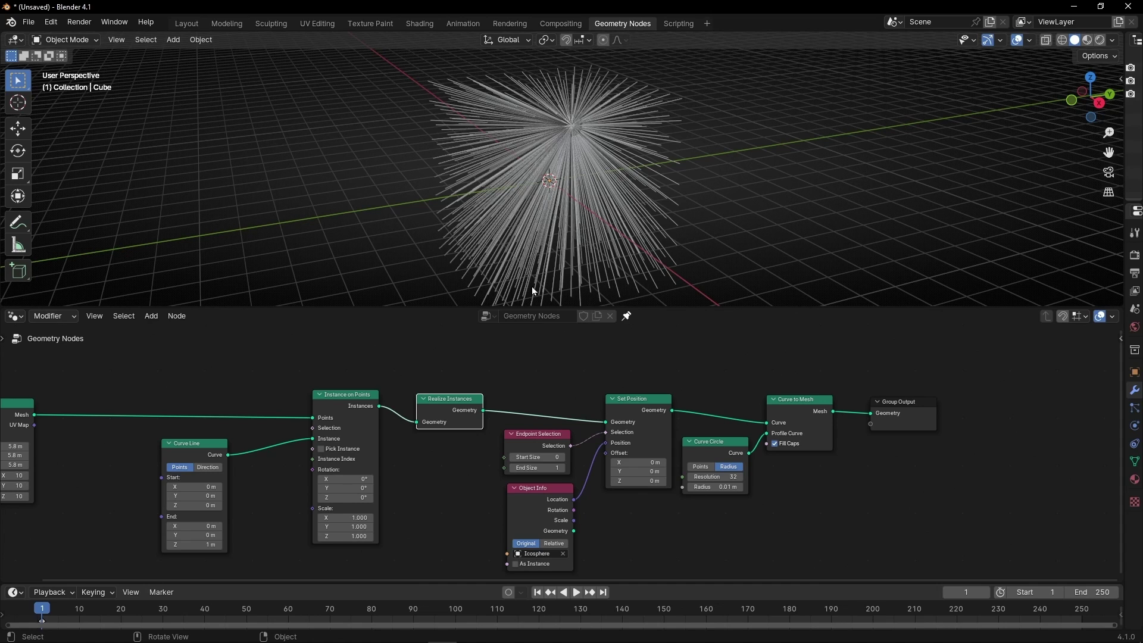
click(570, 129)
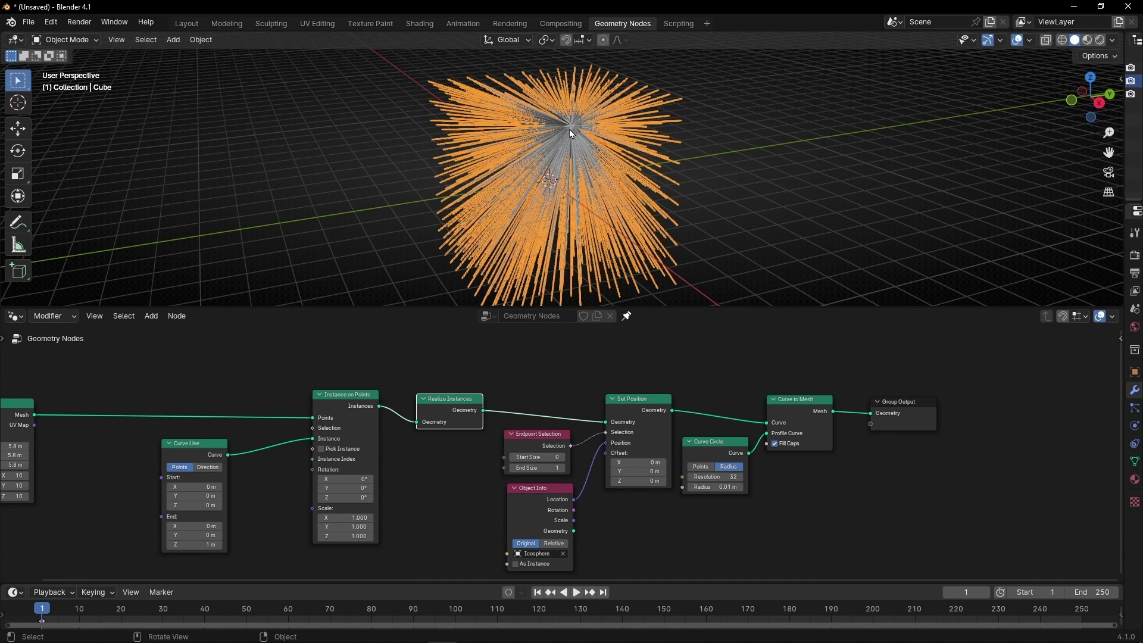
drag(1122, 128, 998, 128)
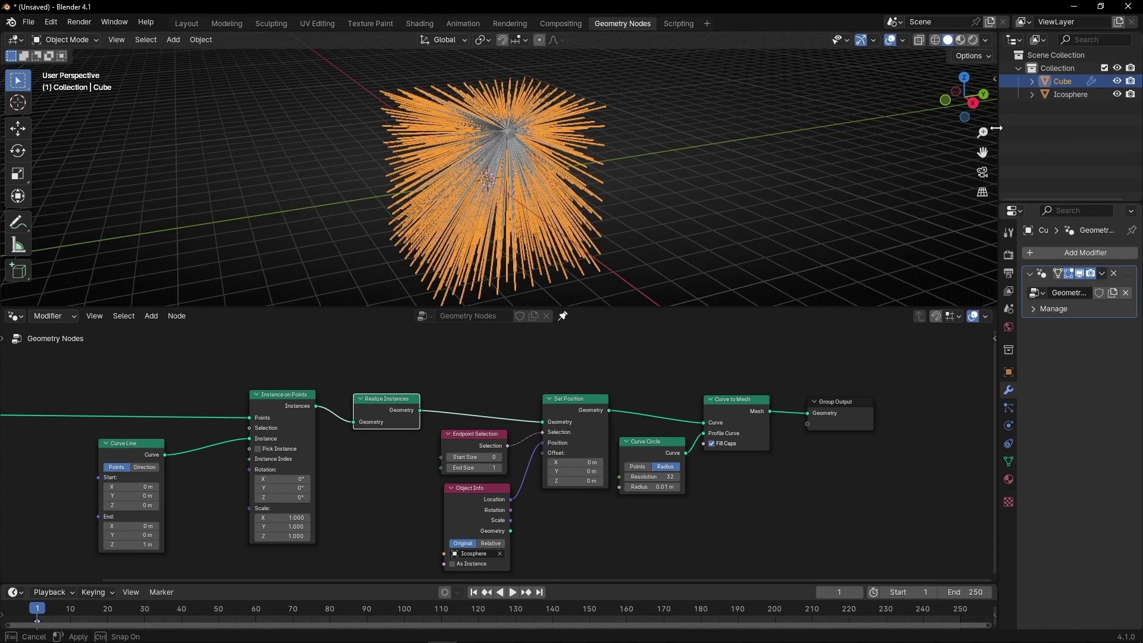
click(1081, 95)
key(g)
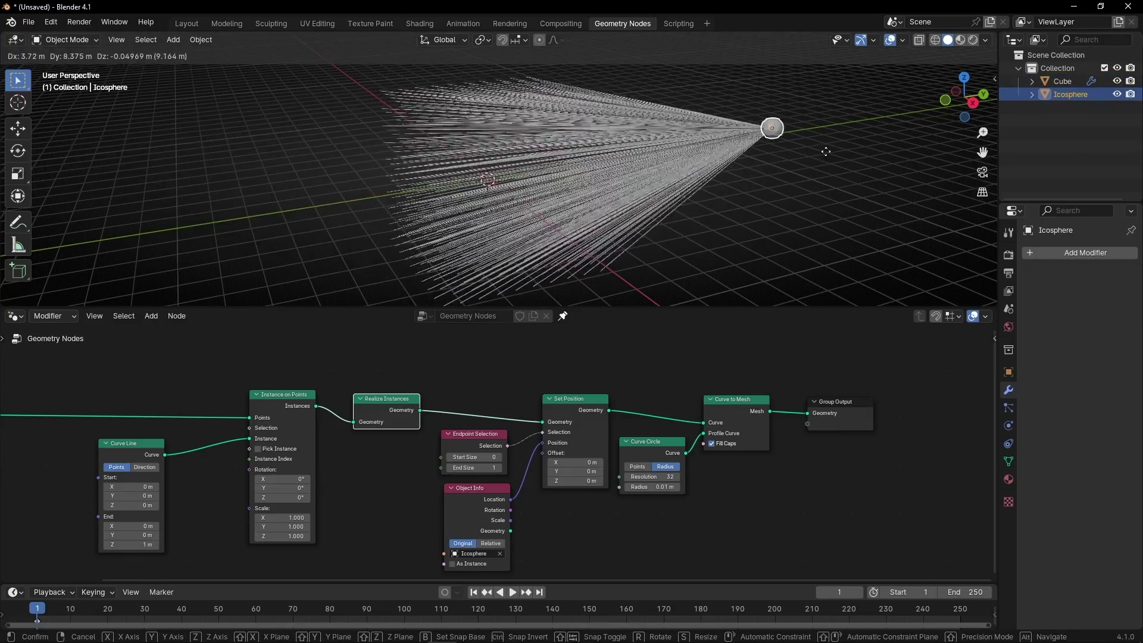
key(ctrl+space)
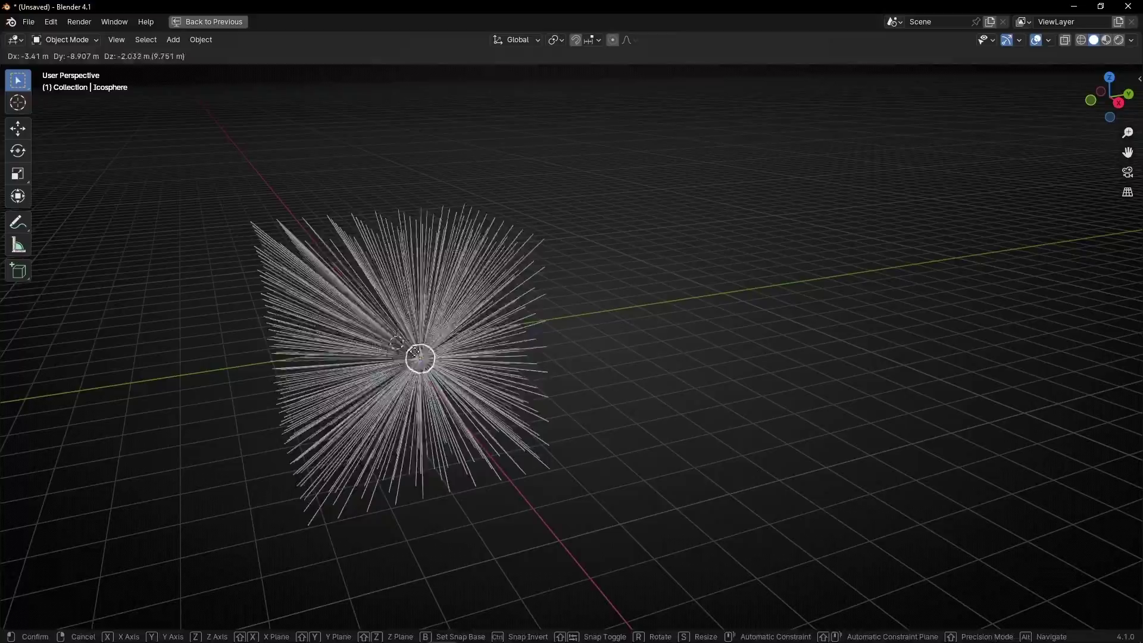
click(413, 344)
Step: View the lines from another side, shift the icosphere by about 0.28 m, and restore the normal editor layout
scroll(413, 345, up, 5)
shift+middle_drag(422, 340, 726, 329)
key(g)
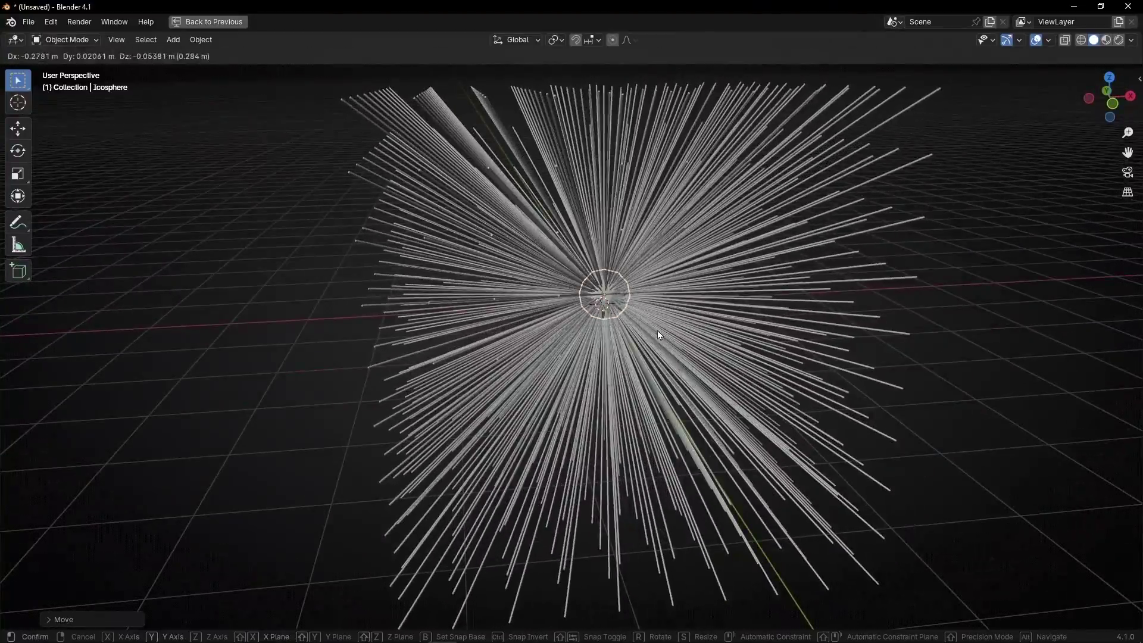
click(659, 334)
key(ctrl+space)
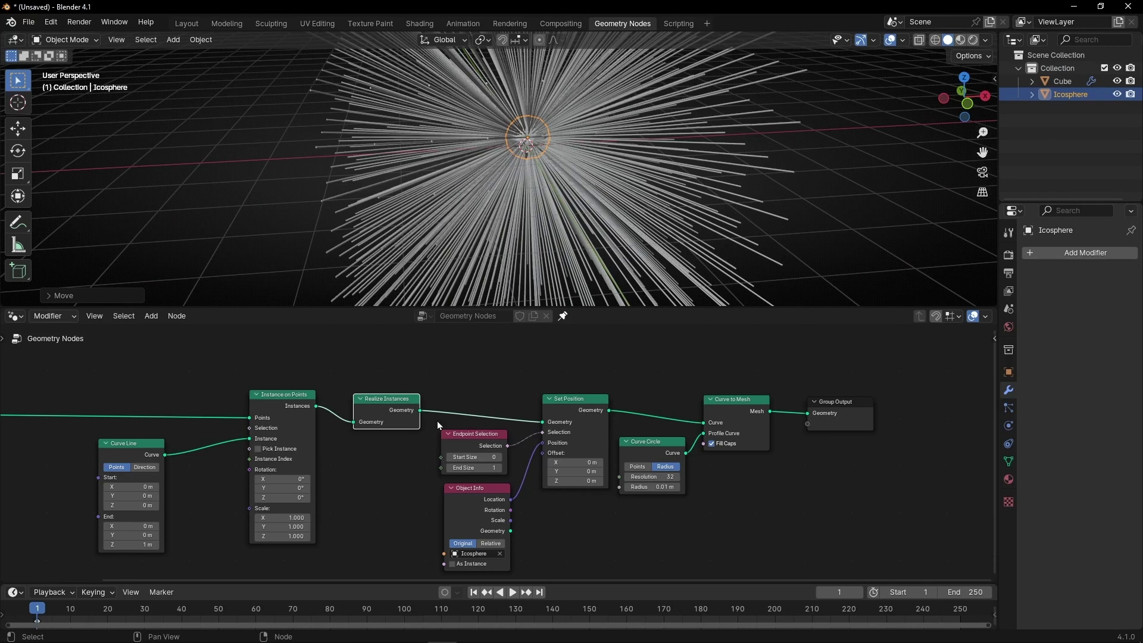
Step: Set the Cube node's vertices to 5 on the X, Y and Z axes
middle_drag(119, 405, 562, 360)
drag(361, 454, 339, 476)
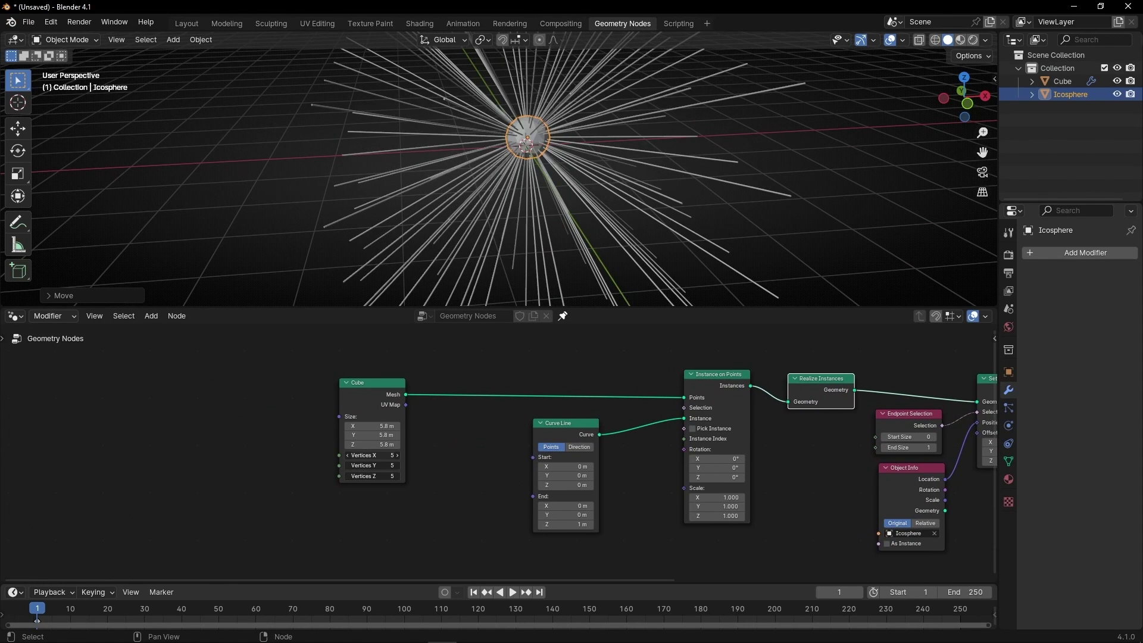
middle_drag(476, 202, 595, 214)
Step: Delete the Cube node and add an Ico Sphere mesh node connected to the Points input of Instance on Points
key(x)
drag(684, 397, 435, 384)
text(ico)
key(Return)
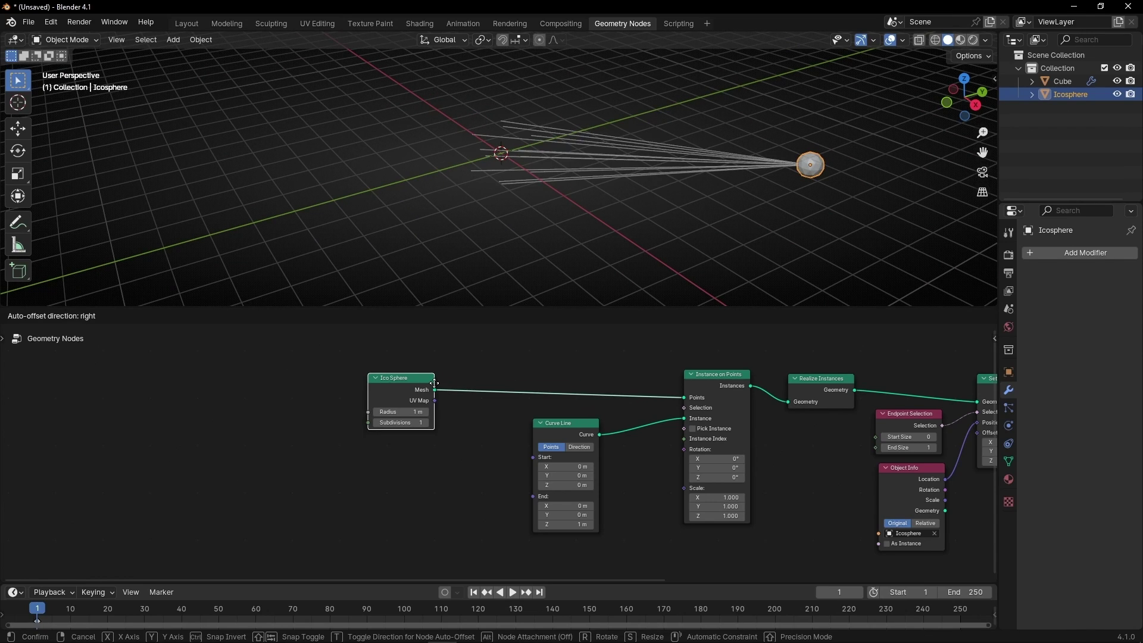
click(435, 384)
Step: Rearrange the Ico Sphere and Group Output nodes above the main chain to make room before the output
scroll(434, 384, down, 2)
middle_drag(551, 391, 230, 416)
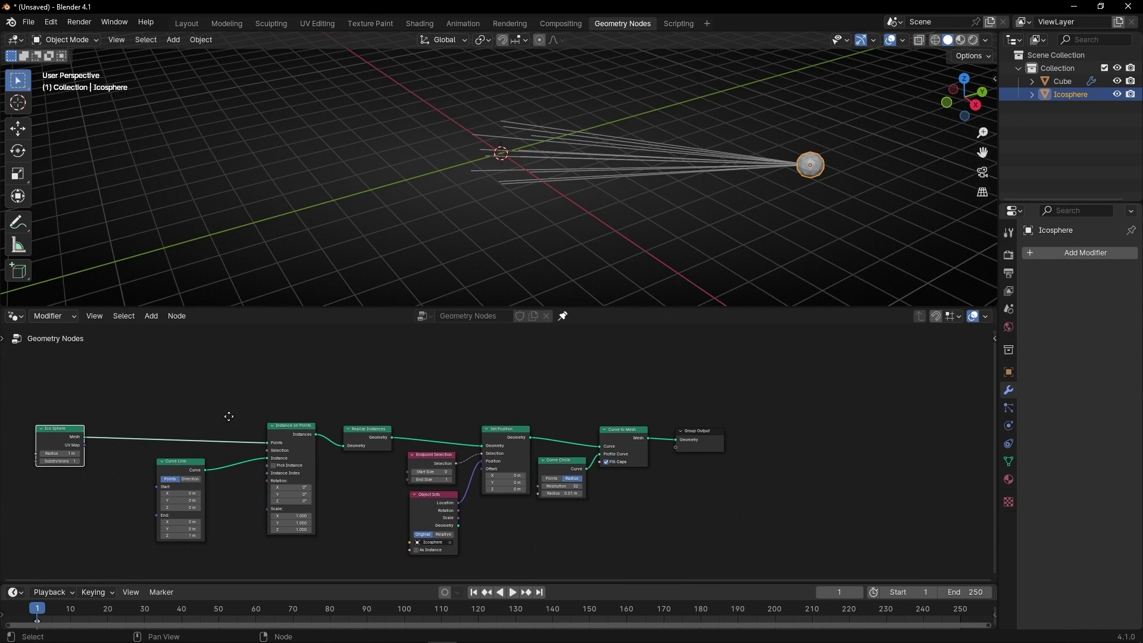
drag(716, 441, 716, 403)
drag(88, 443, 149, 374)
drag(715, 410, 760, 382)
Step: Insert a Join Geometry node between Curve to Mesh and Group Output, and connect the Ico Sphere's Mesh output to it
key(shift+a)
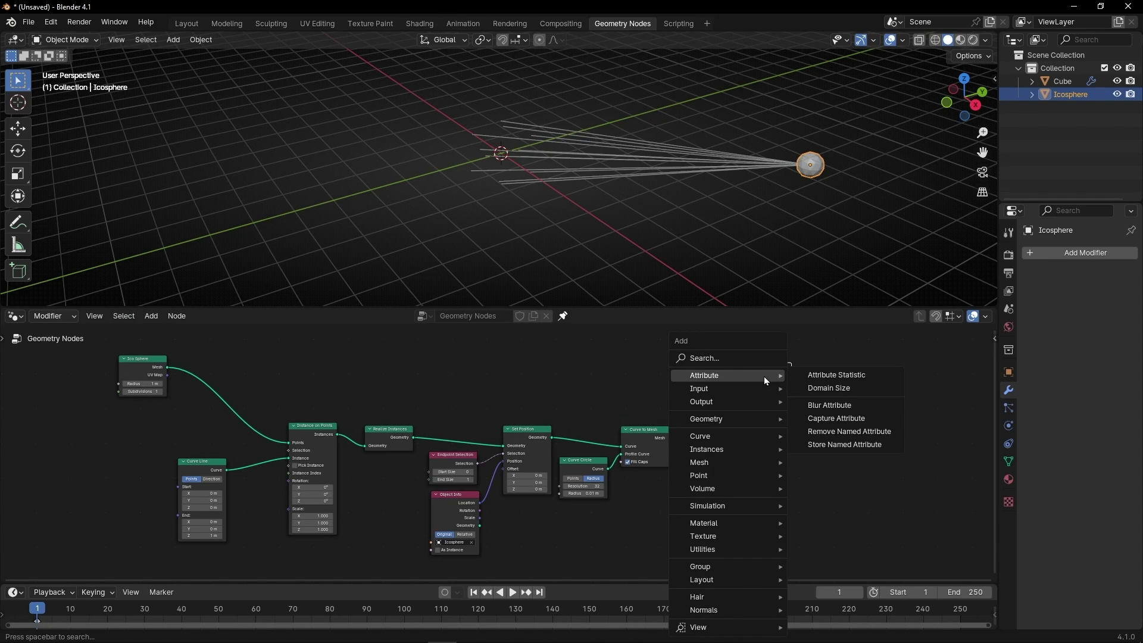
text(join)
key(Return)
click(698, 399)
drag(167, 367, 699, 417)
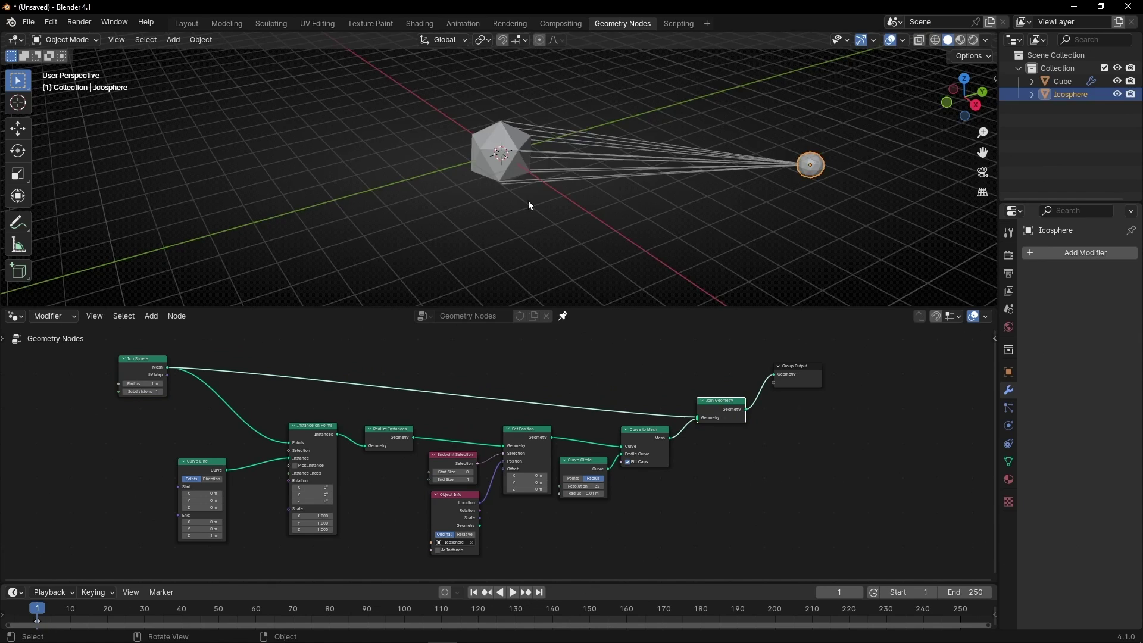
Step: Set the Ico Sphere node's Subdivisions to 2
scroll(528, 201, up, 3)
click(336, 241)
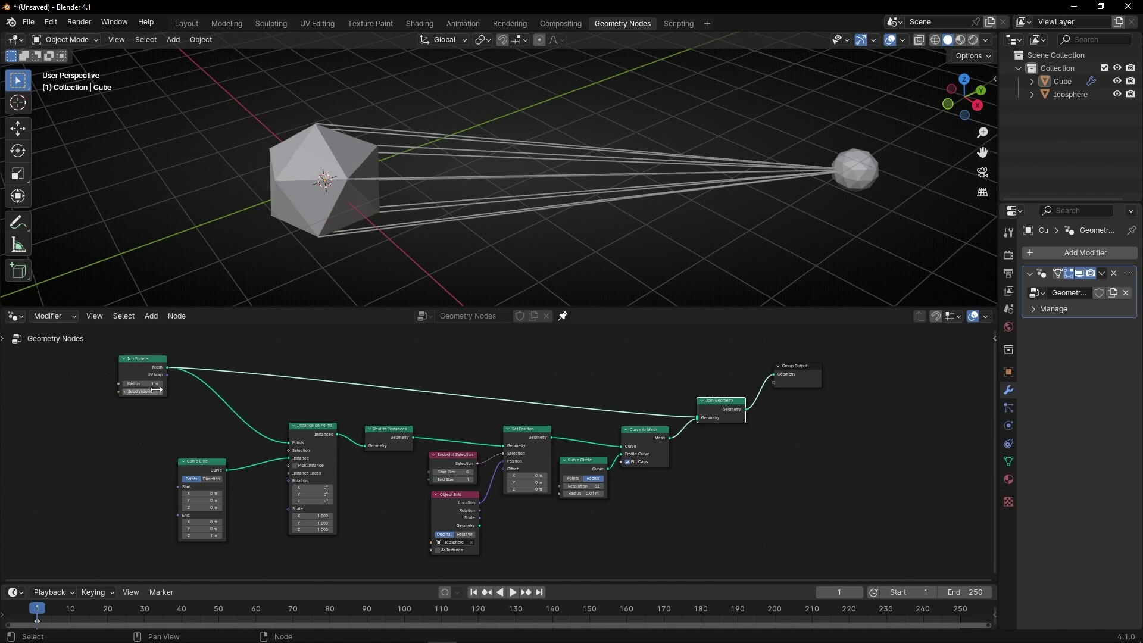
scroll(158, 391, up, 3)
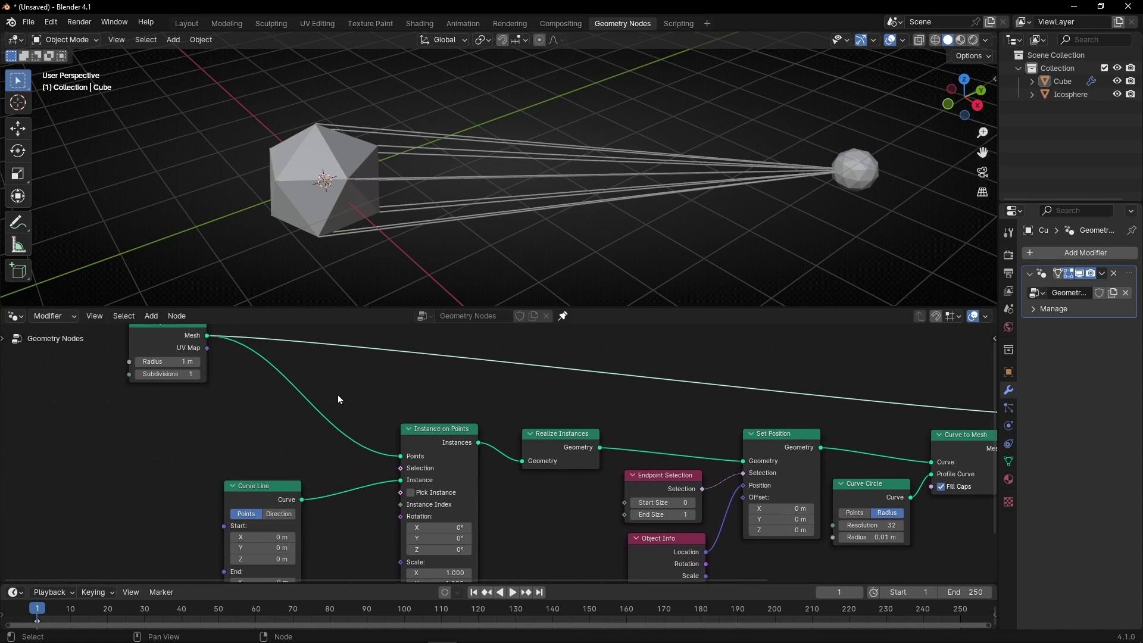
click(198, 377)
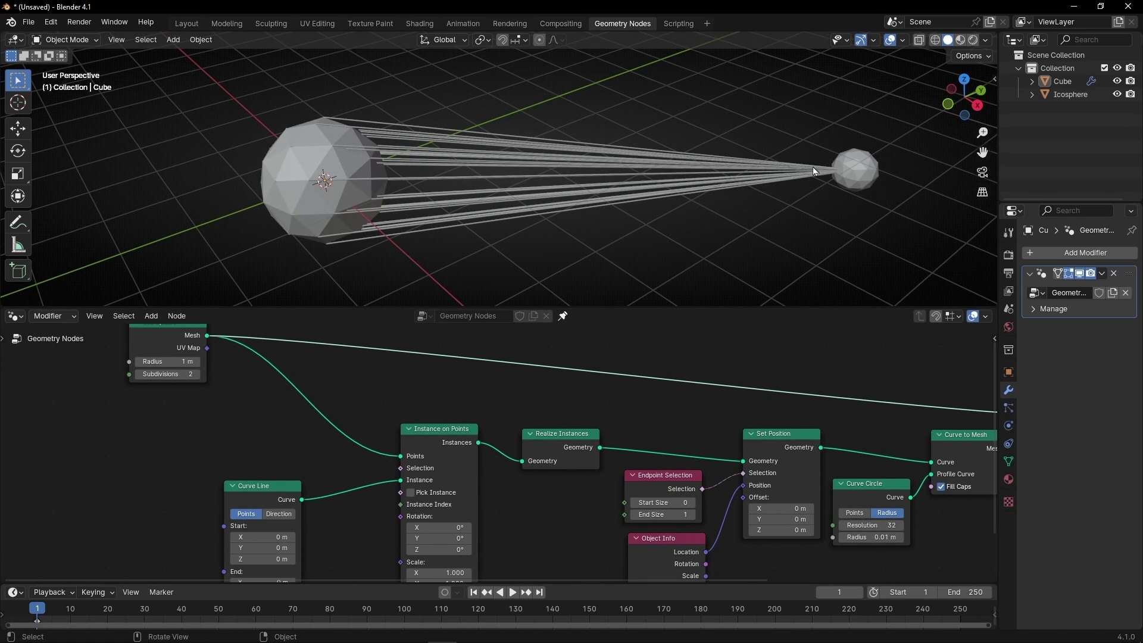
Step: Move the separate icosphere object closer to the sphere generated by the node tree
click(859, 181)
key(g)
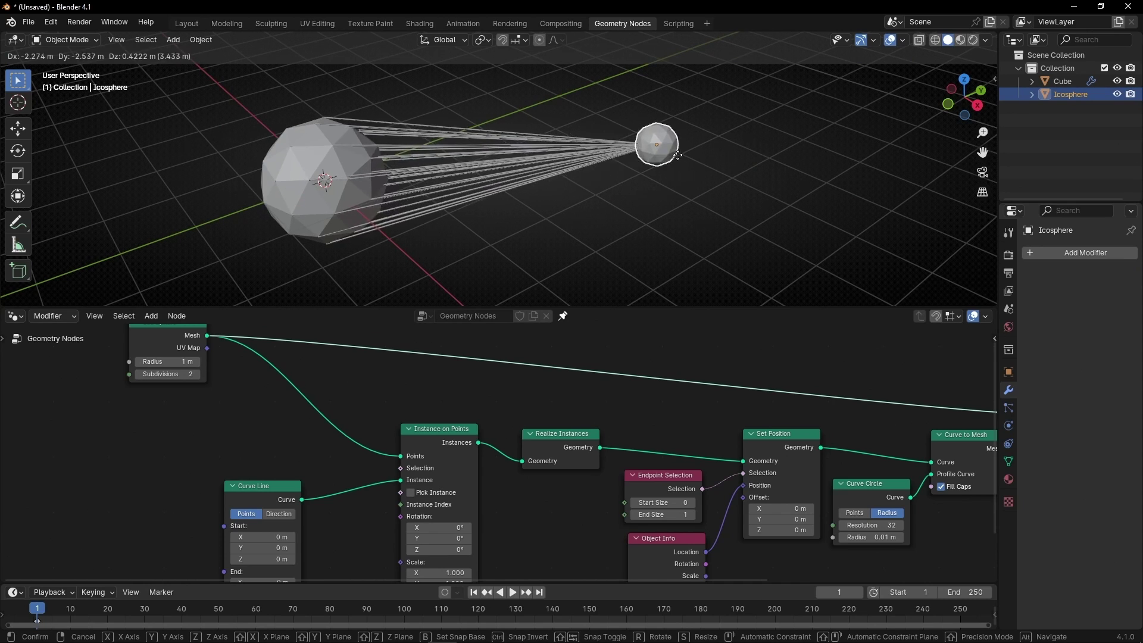
click(709, 149)
Step: Set the Endpoint Selection node's End Size to 0 and Start Size to 1, and inspect the lines in the viewport
middle_drag(677, 442, 507, 332)
scroll(500, 374, up, 2)
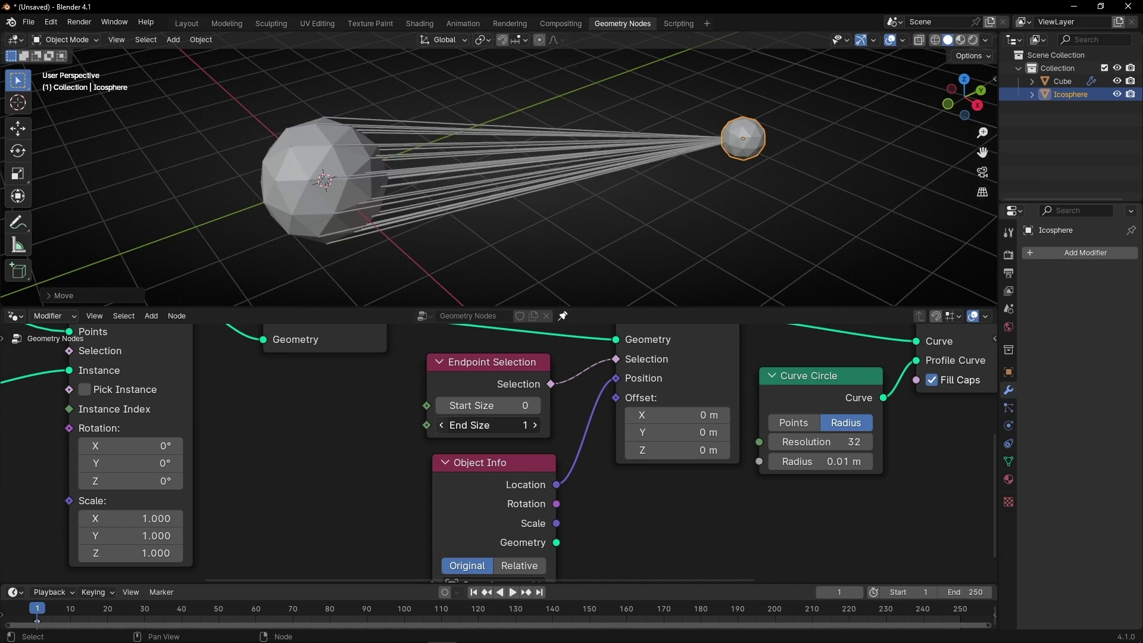
click(440, 425)
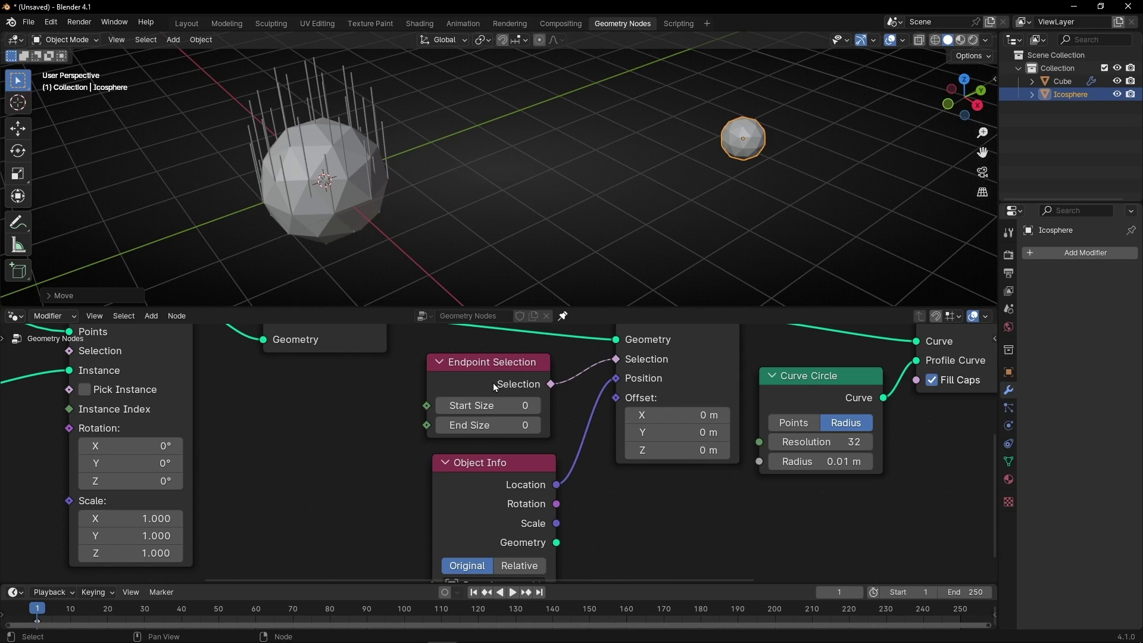
click(534, 408)
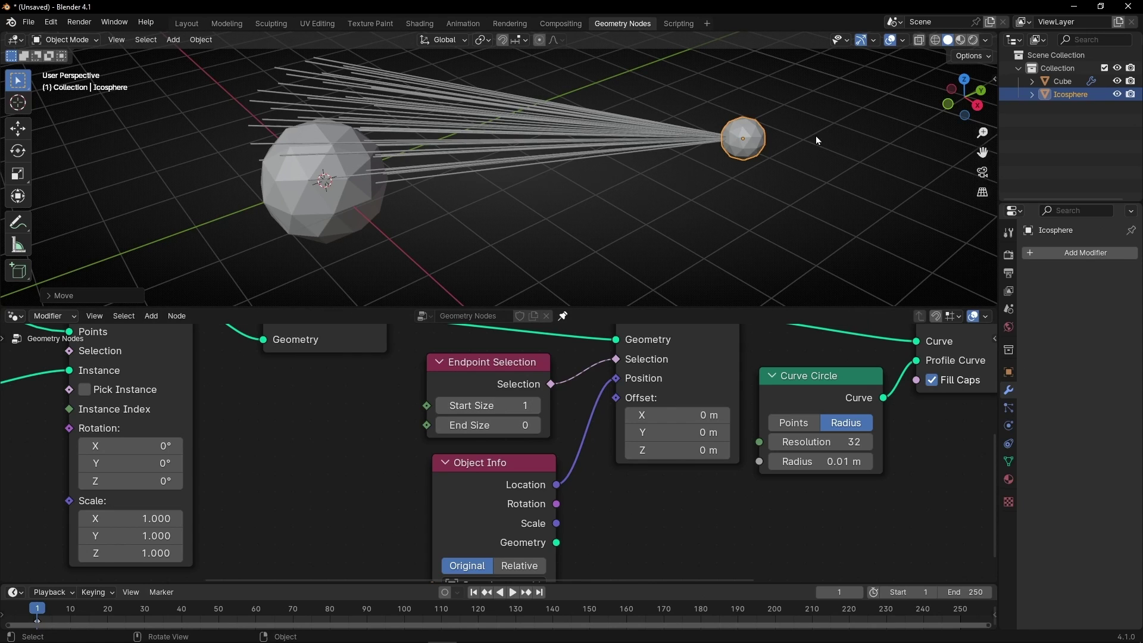
middle_drag(373, 211, 287, 62)
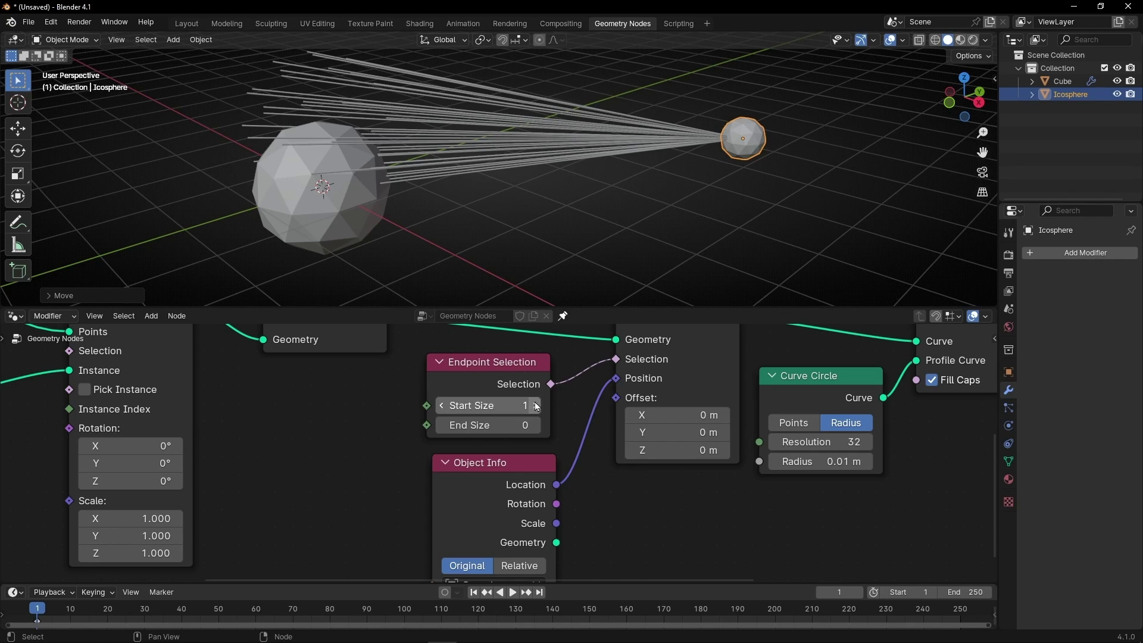
Step: Set the Endpoint Selection's Start Size to 0 and End Size to 1, and move the icosphere slightly closer to the generated sphere
click(443, 406)
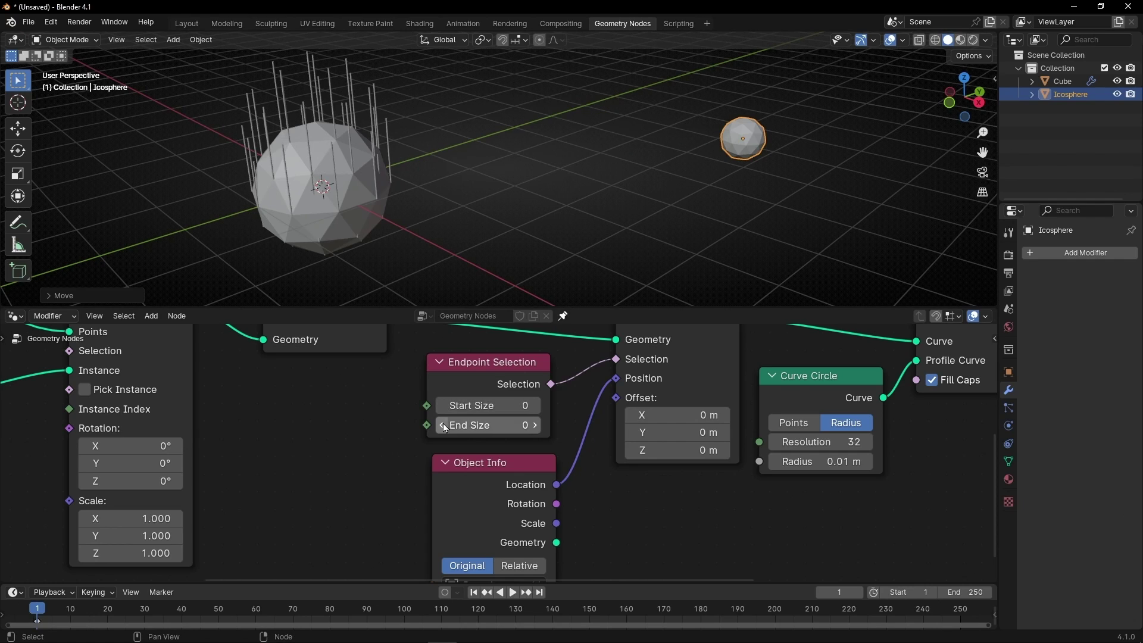
click(535, 425)
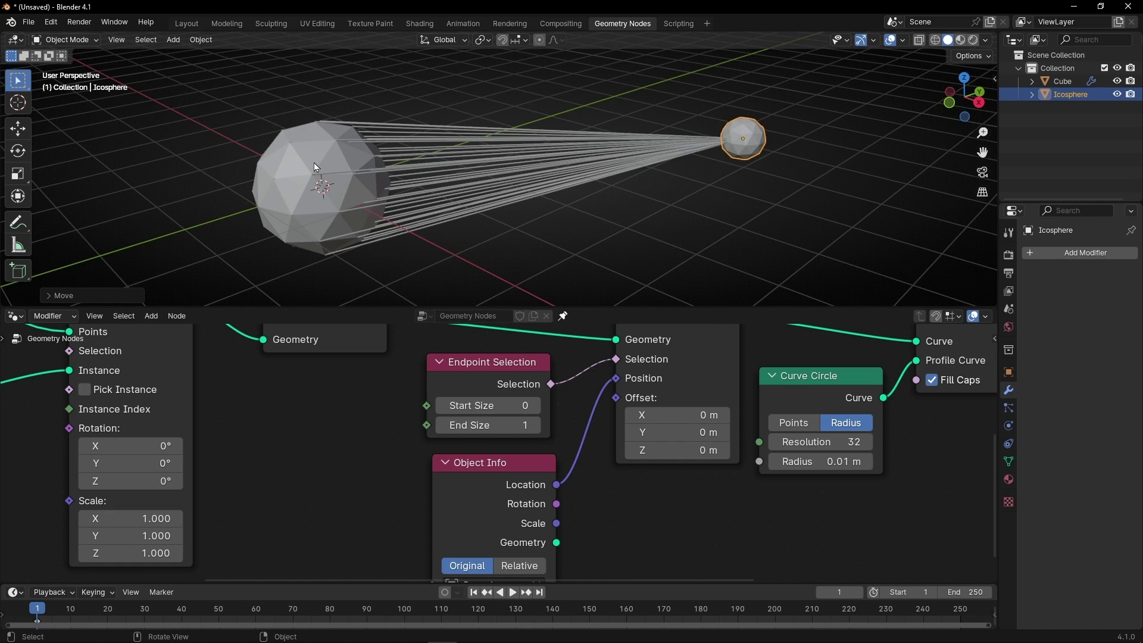
key(g)
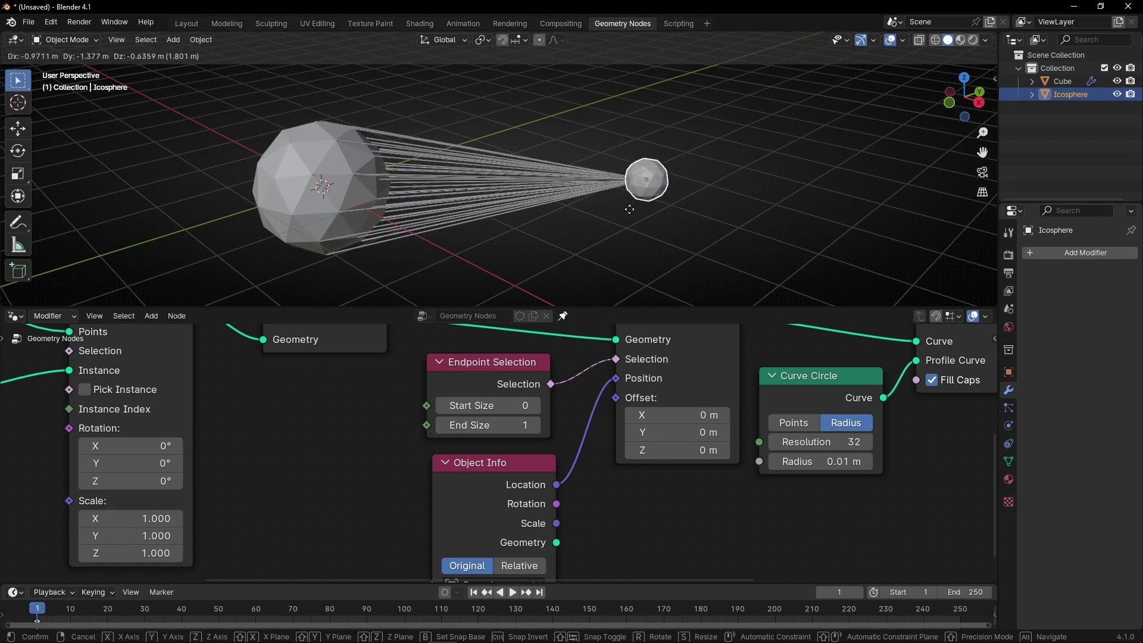
click(561, 410)
Step: Tidy the node layout by repositioning the Ico Sphere, Group Output and Join Geometry nodes around the main chain
scroll(573, 424, down, 6)
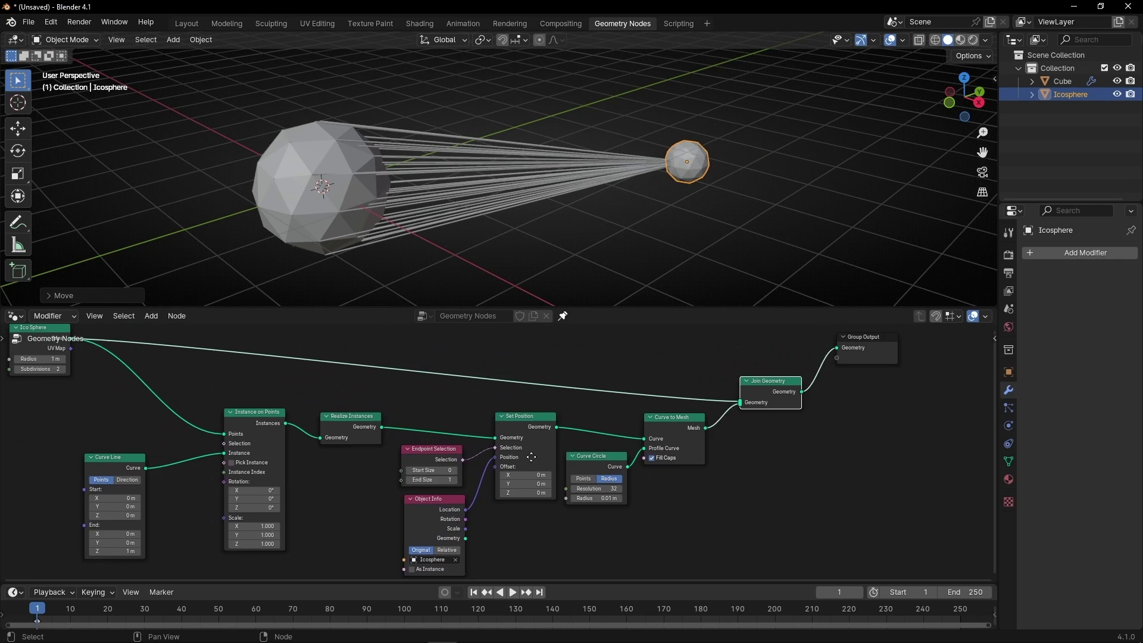
drag(94, 331, 146, 368)
drag(904, 358, 906, 389)
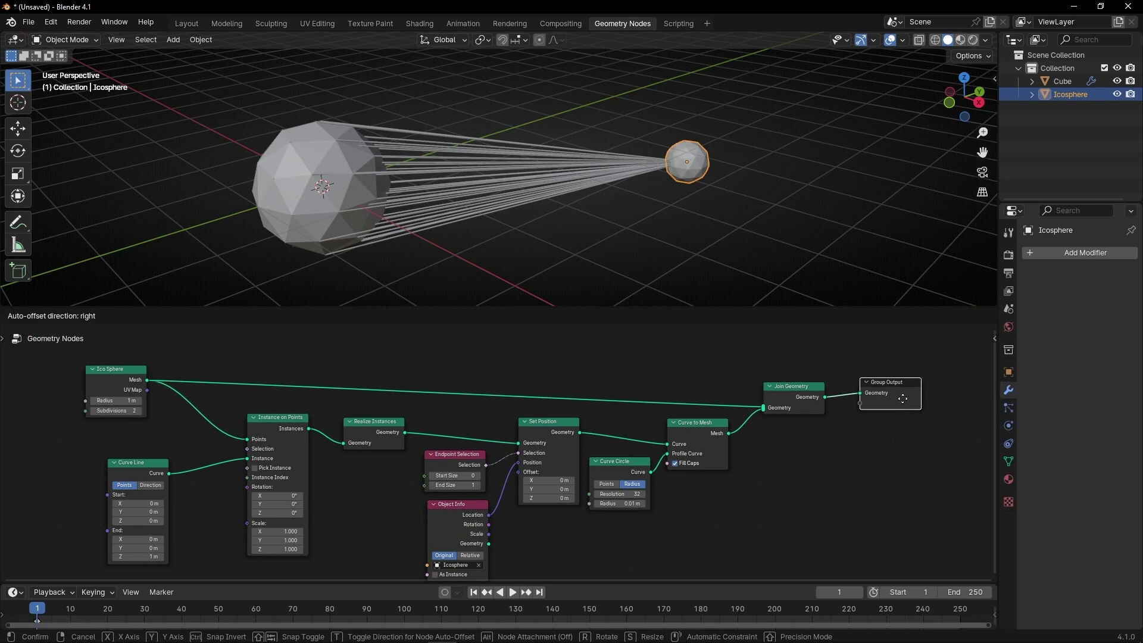
drag(804, 392, 816, 387)
scroll(411, 425, down, 2)
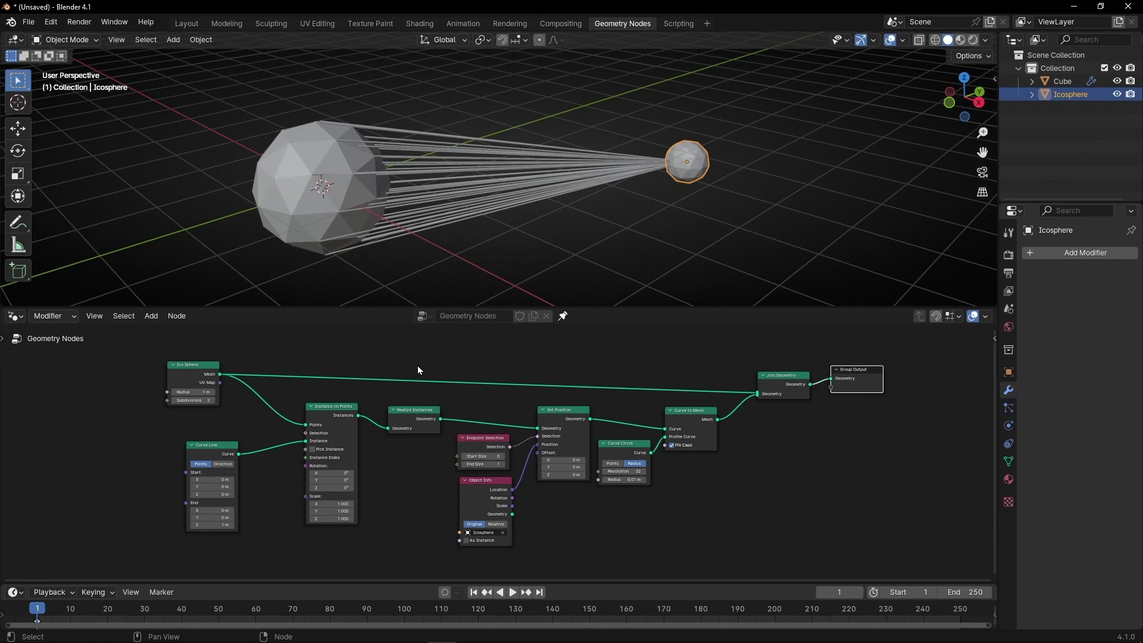
mouse_move(433, 420)
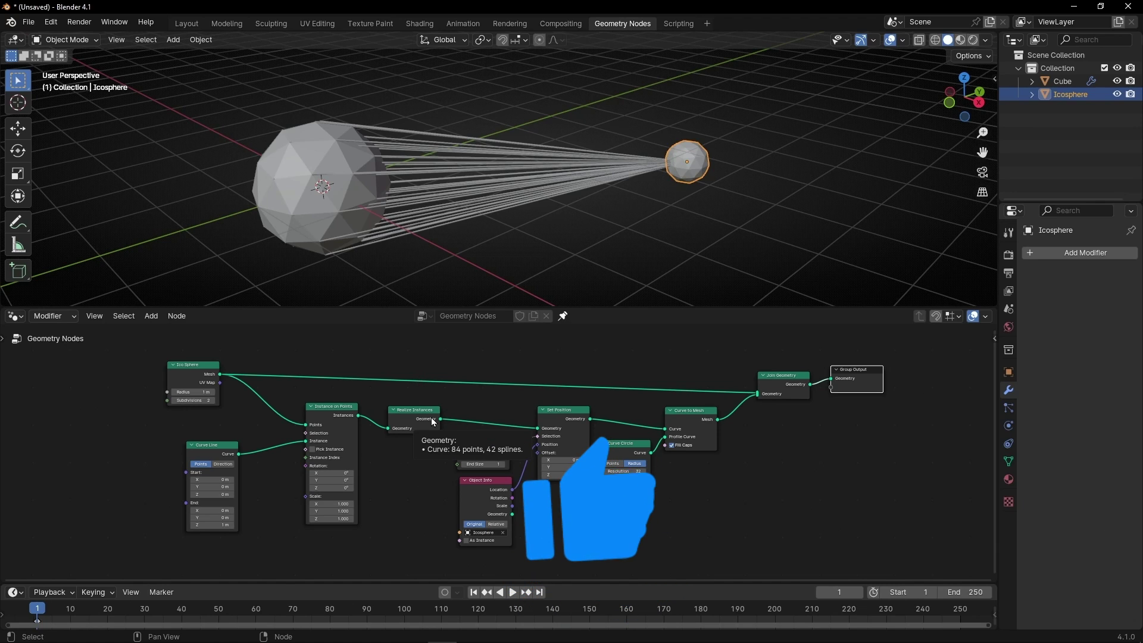